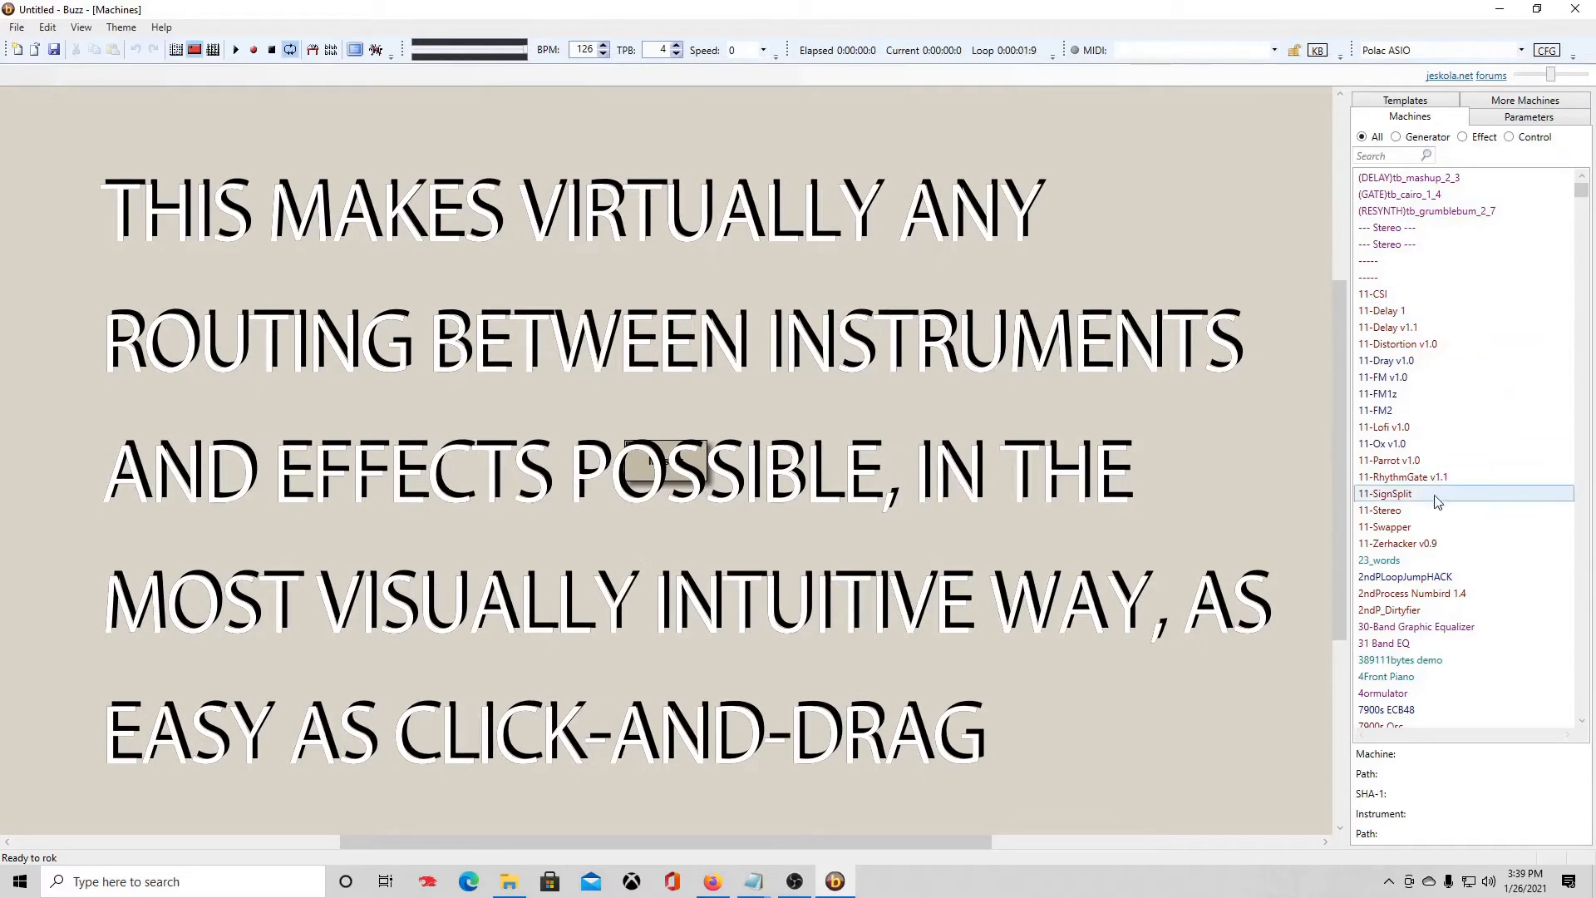
Step: Filter the machine list to generators and add an Arguelles Guru4 up and to the left of Master
{"action": "scroll", "coordinate": [1450, 623], "scroll_direction": "down", "scroll_amount": 2}
{"action": "scroll", "coordinate": [1451, 615], "scroll_direction": "up", "scroll_amount": 2}
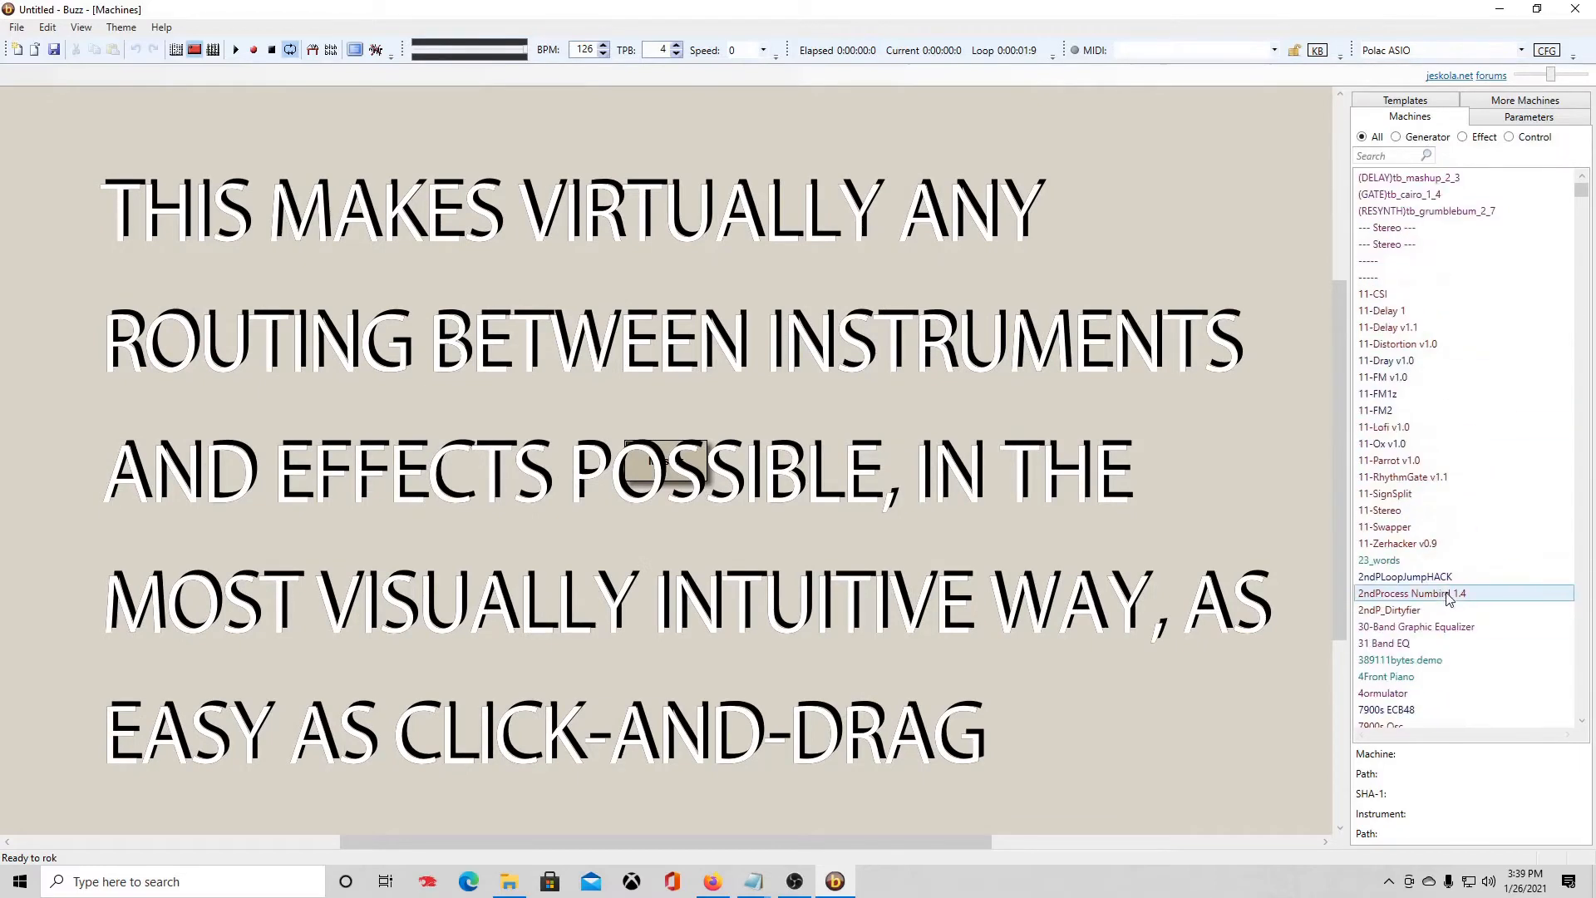
{"action": "left_click", "coordinate": [1398, 140]}
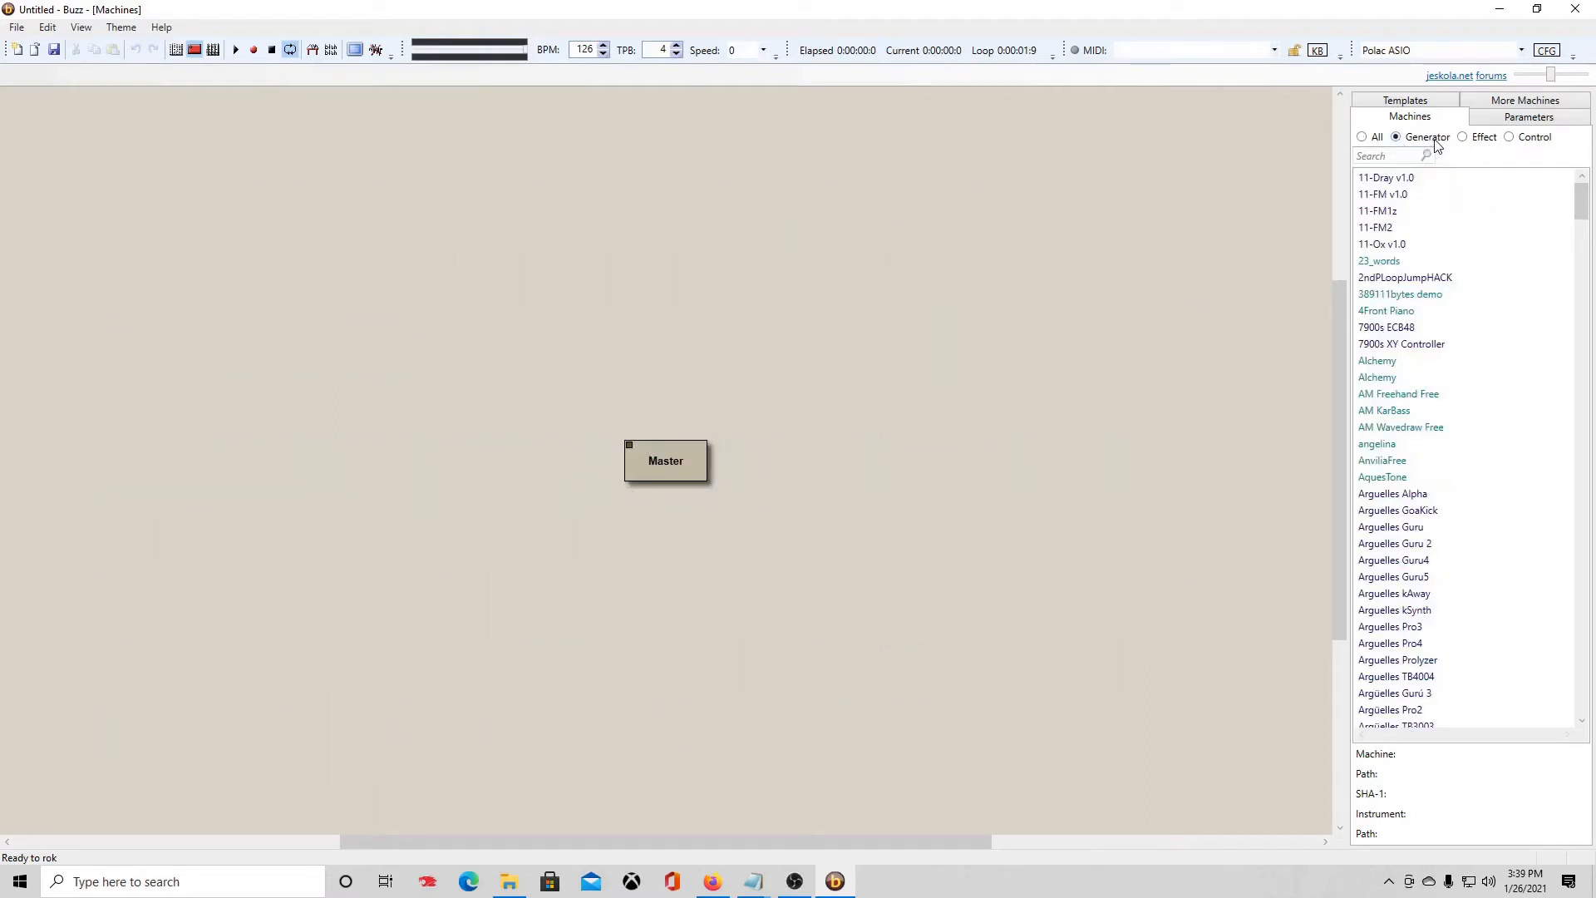
{"action": "left_click", "coordinate": [1471, 140]}
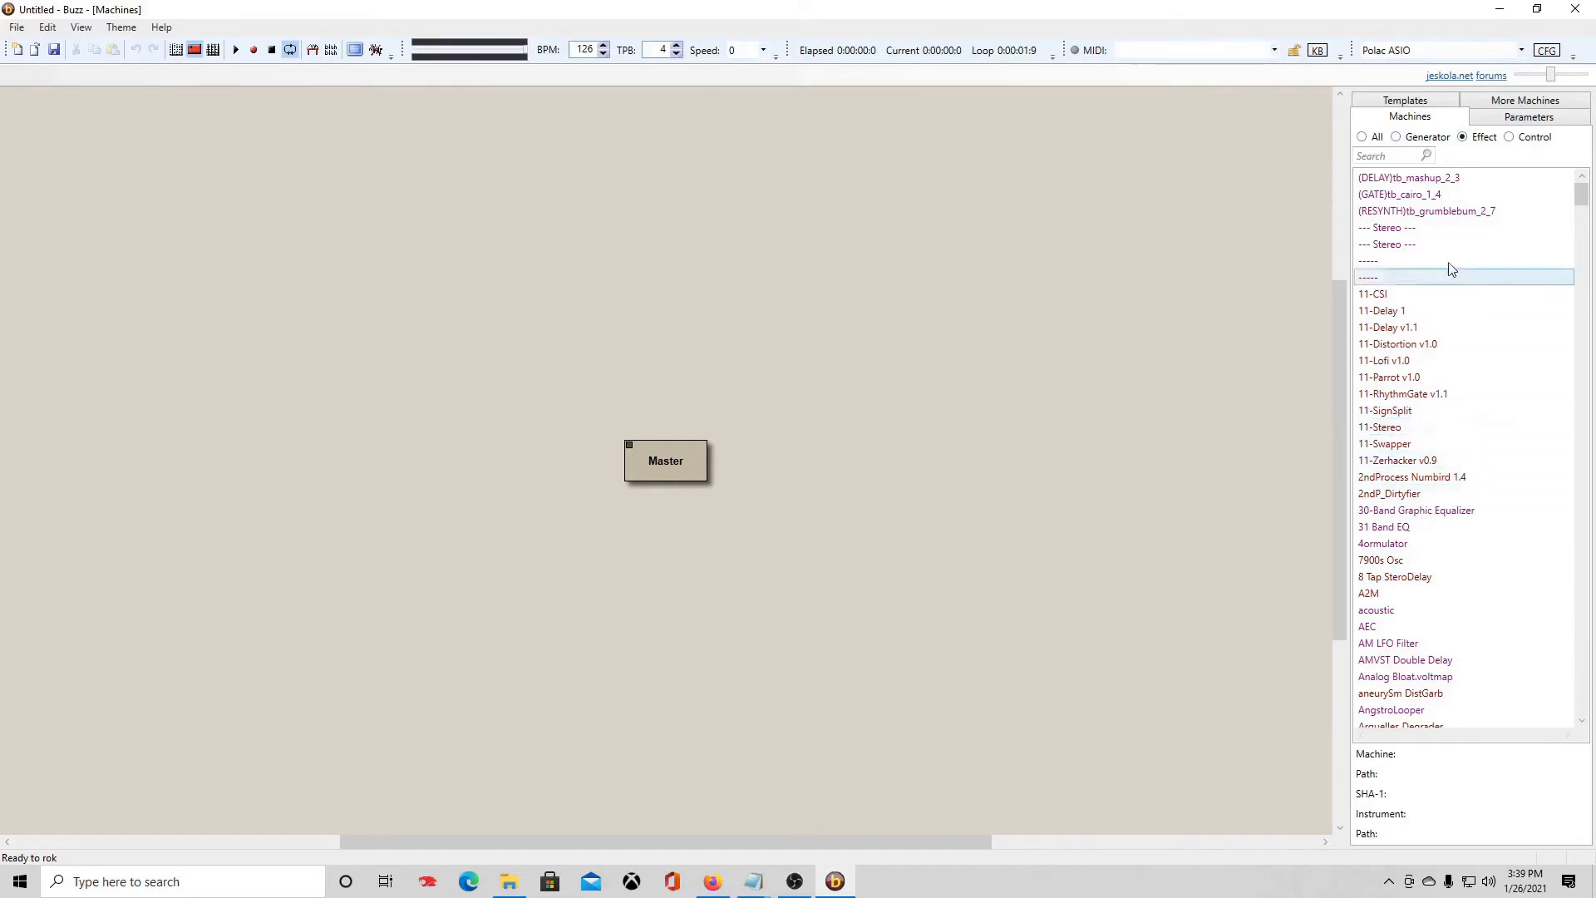
{"action": "left_click", "coordinate": [1396, 138]}
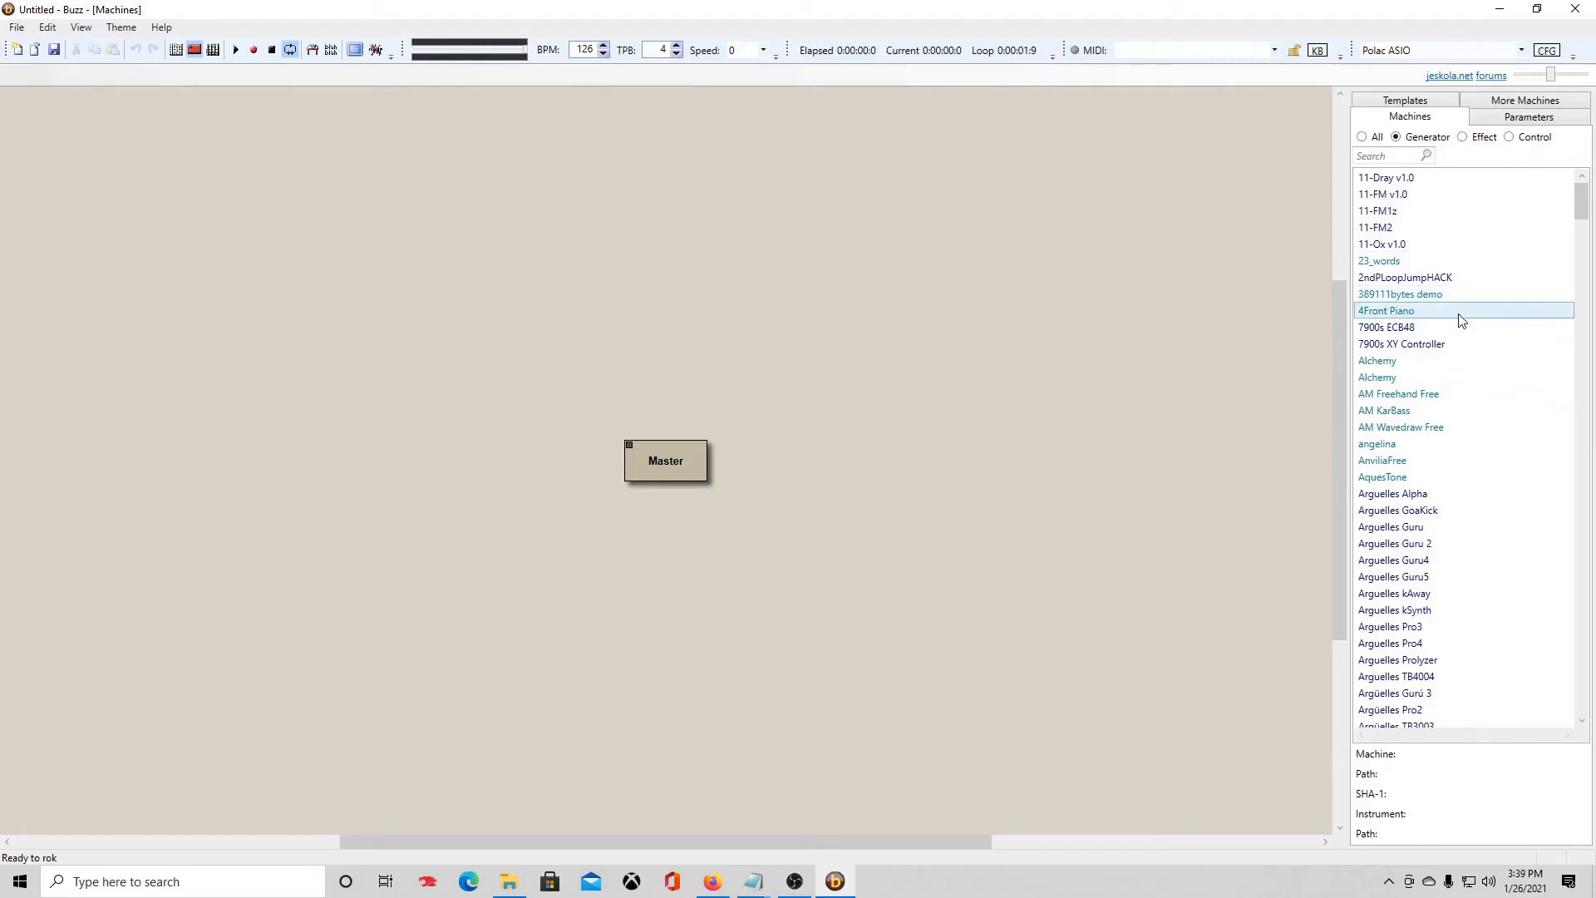
{"action": "left_click", "coordinate": [1419, 566]}
{"action": "left_click_drag", "start_coordinate": [1420, 567], "coordinate": [362, 270]}
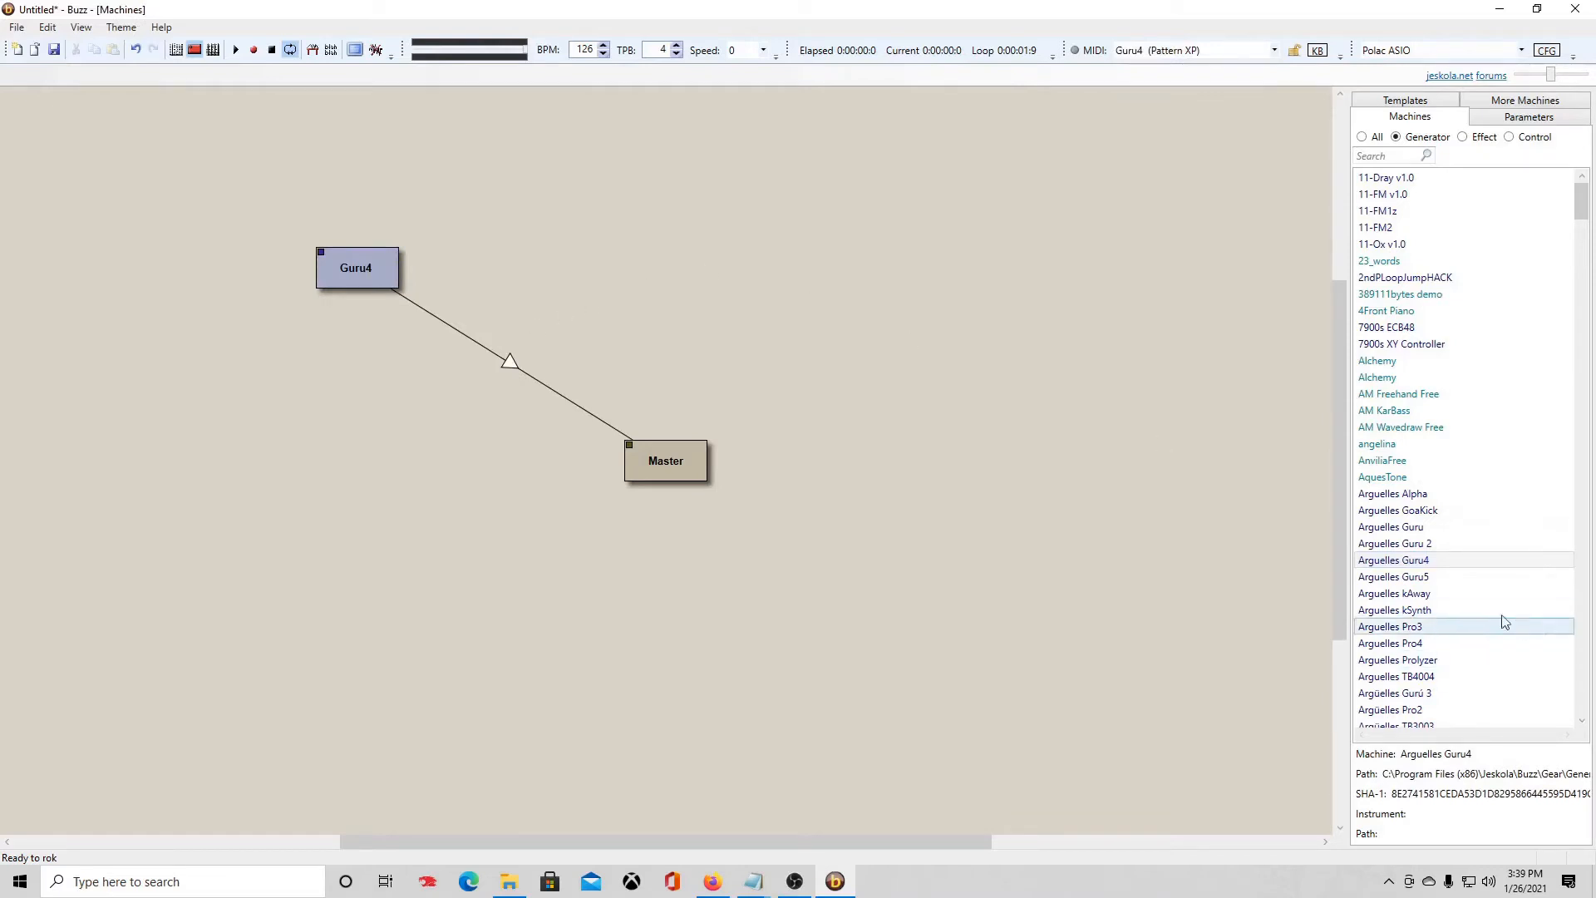
Step: Add a second Arguelles Guru4 to the right of Master, delete it again, and reselect the first Guru4
{"action": "left_click_drag", "start_coordinate": [1404, 559], "coordinate": [979, 378]}
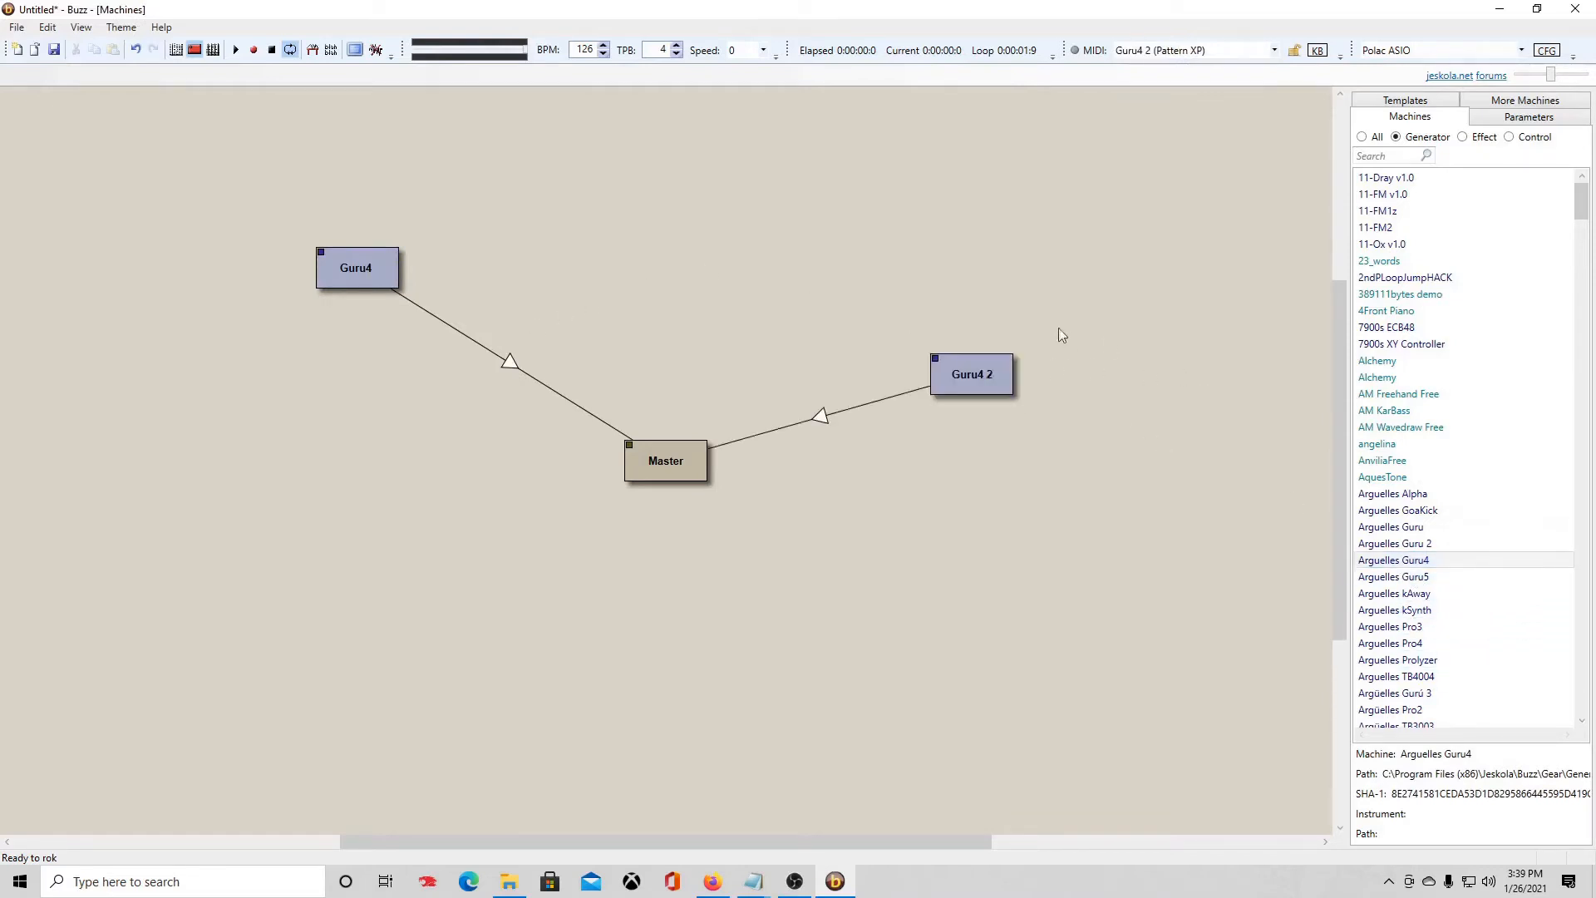
{"action": "left_click", "coordinate": [1007, 359]}
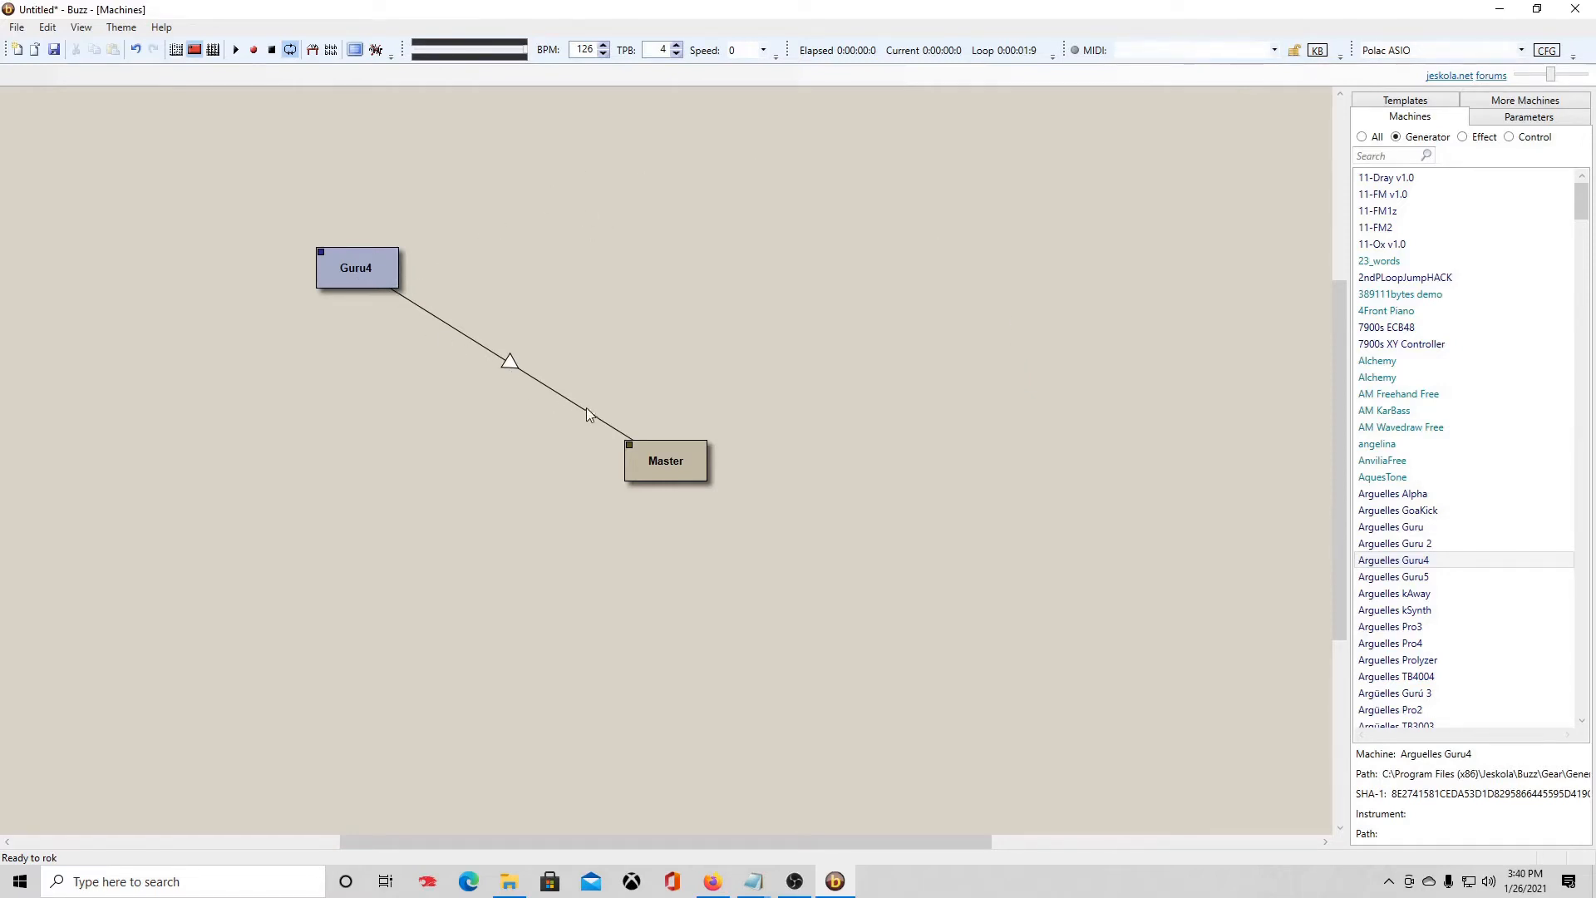
{"action": "right_click", "coordinate": [660, 456]}
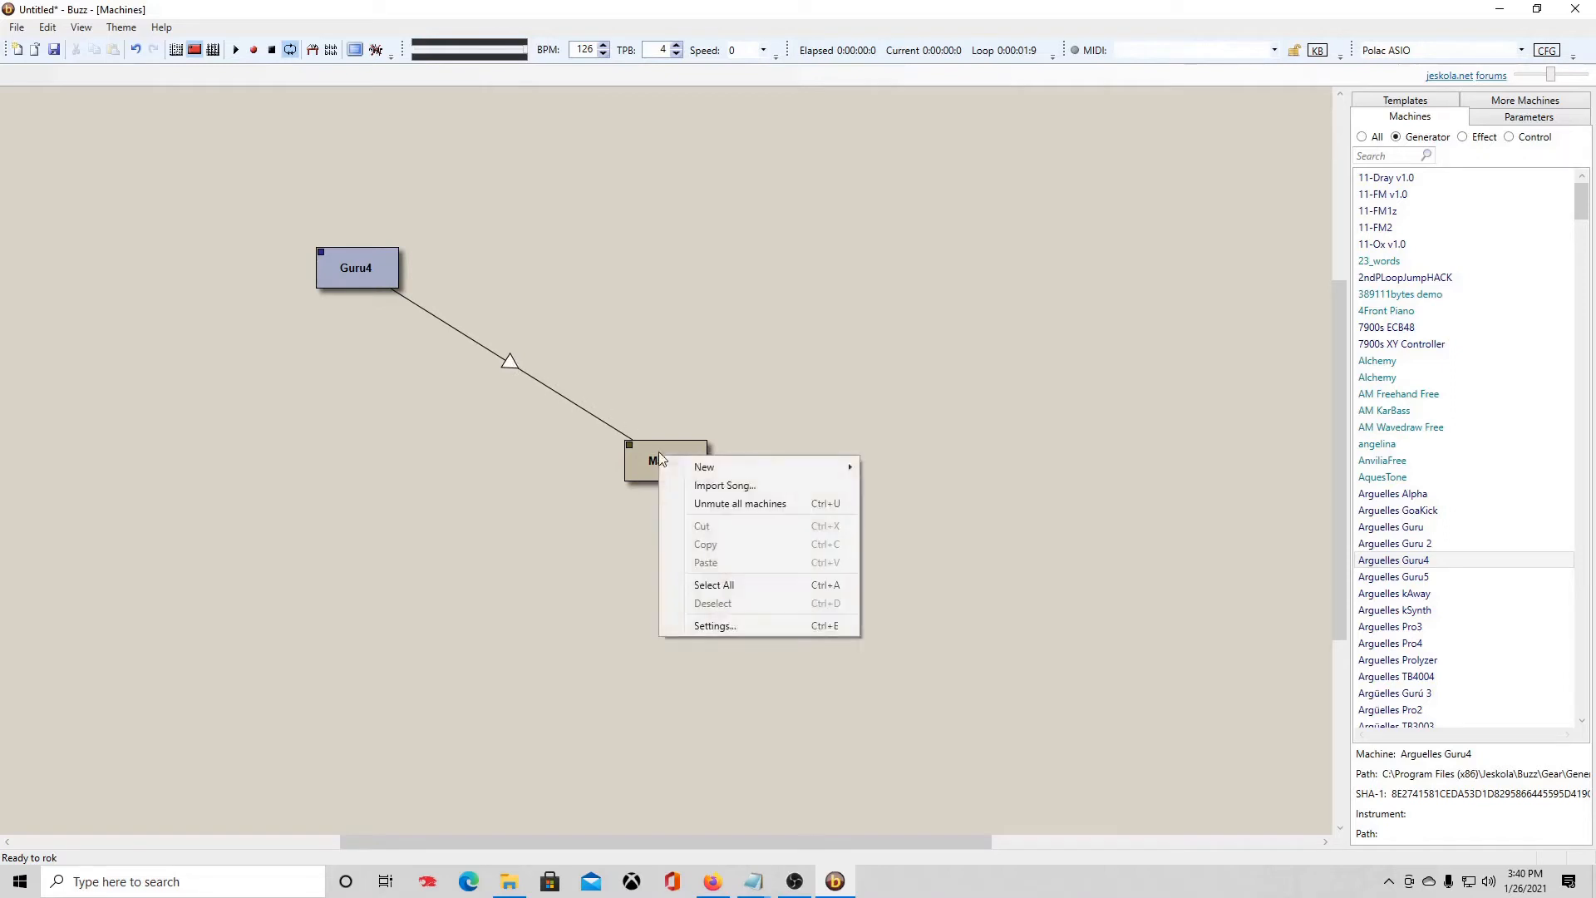
{"action": "left_click", "coordinate": [380, 263]}
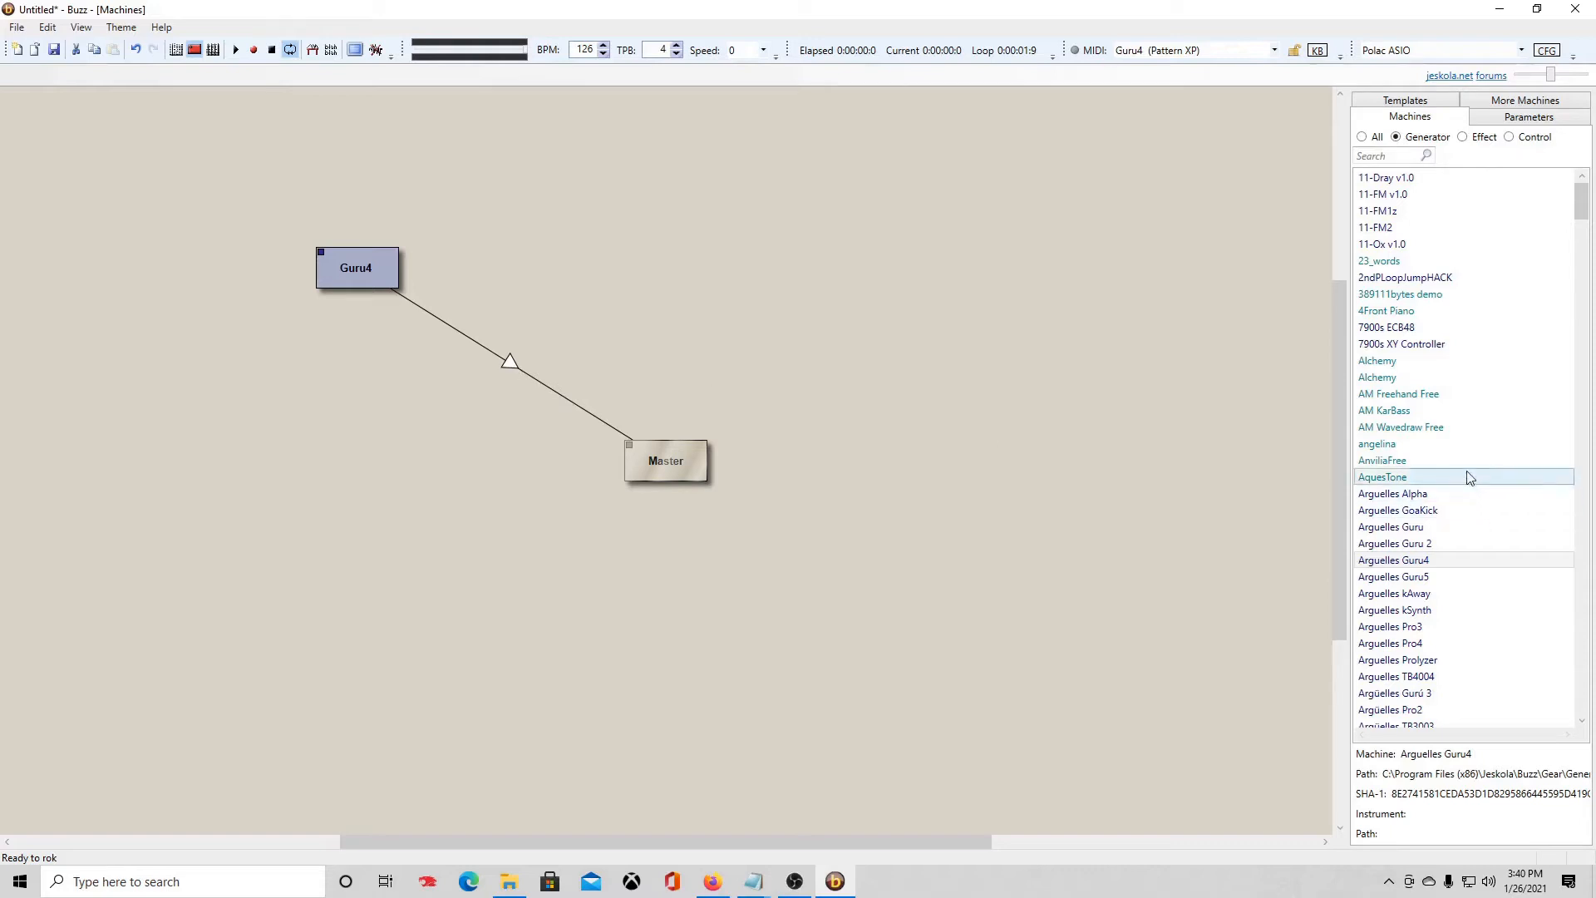
Step: Search the effects for "verb", insert Sonic Verb into the connection between Guru4 and Master, and place it just below Guru4
{"action": "left_click", "coordinate": [1462, 137]}
{"action": "scroll", "coordinate": [1425, 549], "scroll_direction": "down", "scroll_amount": 20}
{"action": "scroll", "coordinate": [1425, 569], "scroll_direction": "down", "scroll_amount": 20}
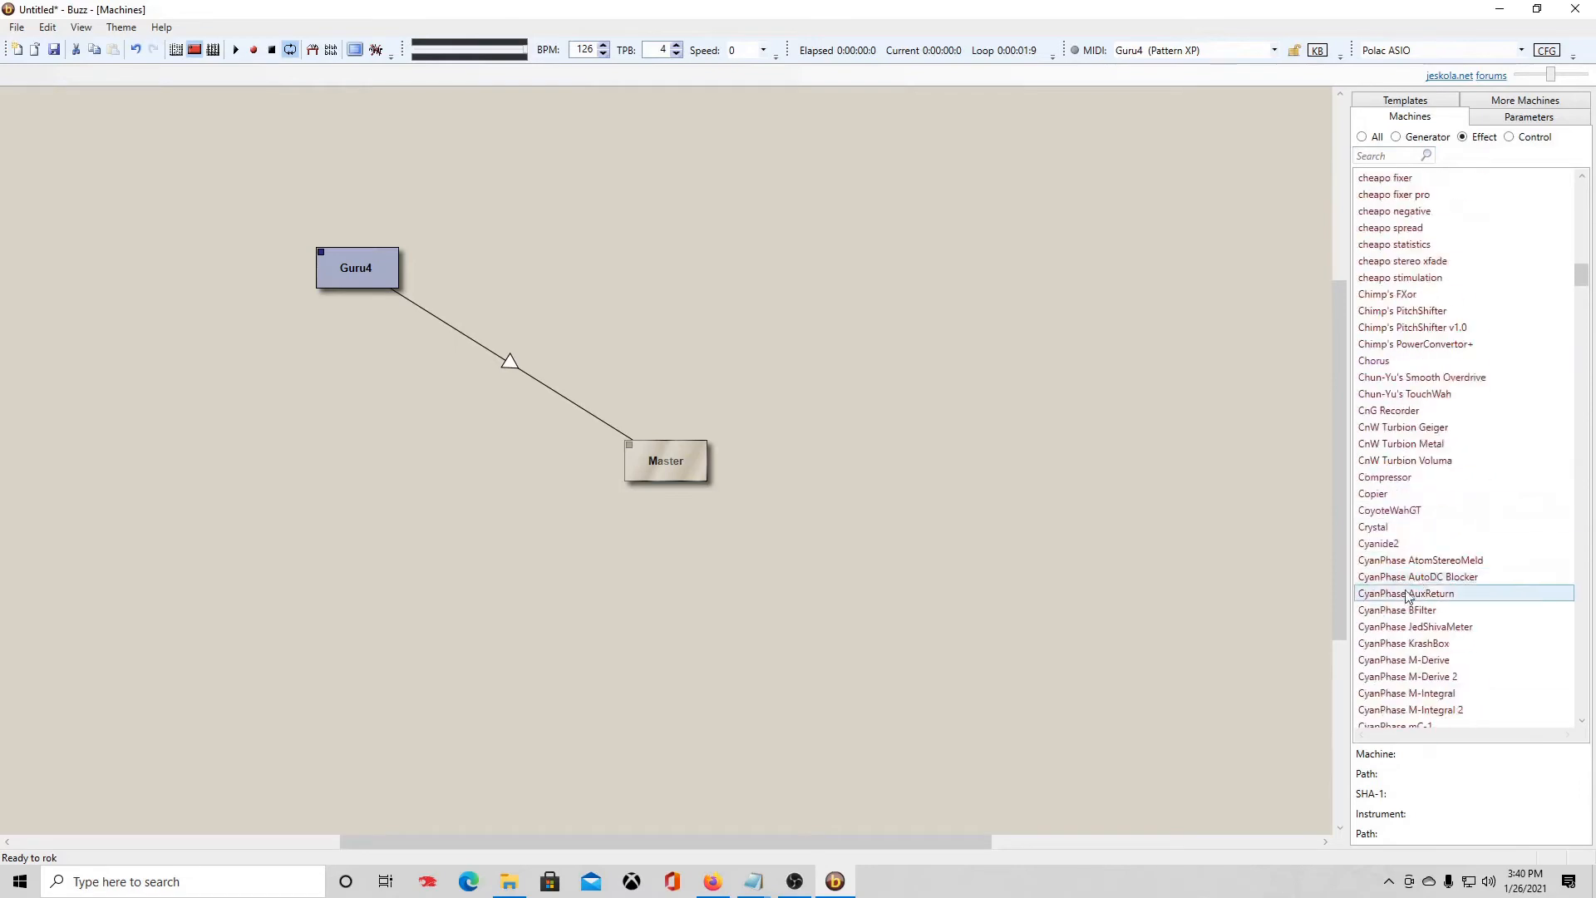
{"action": "scroll", "coordinate": [1390, 629], "scroll_direction": "down", "scroll_amount": 20}
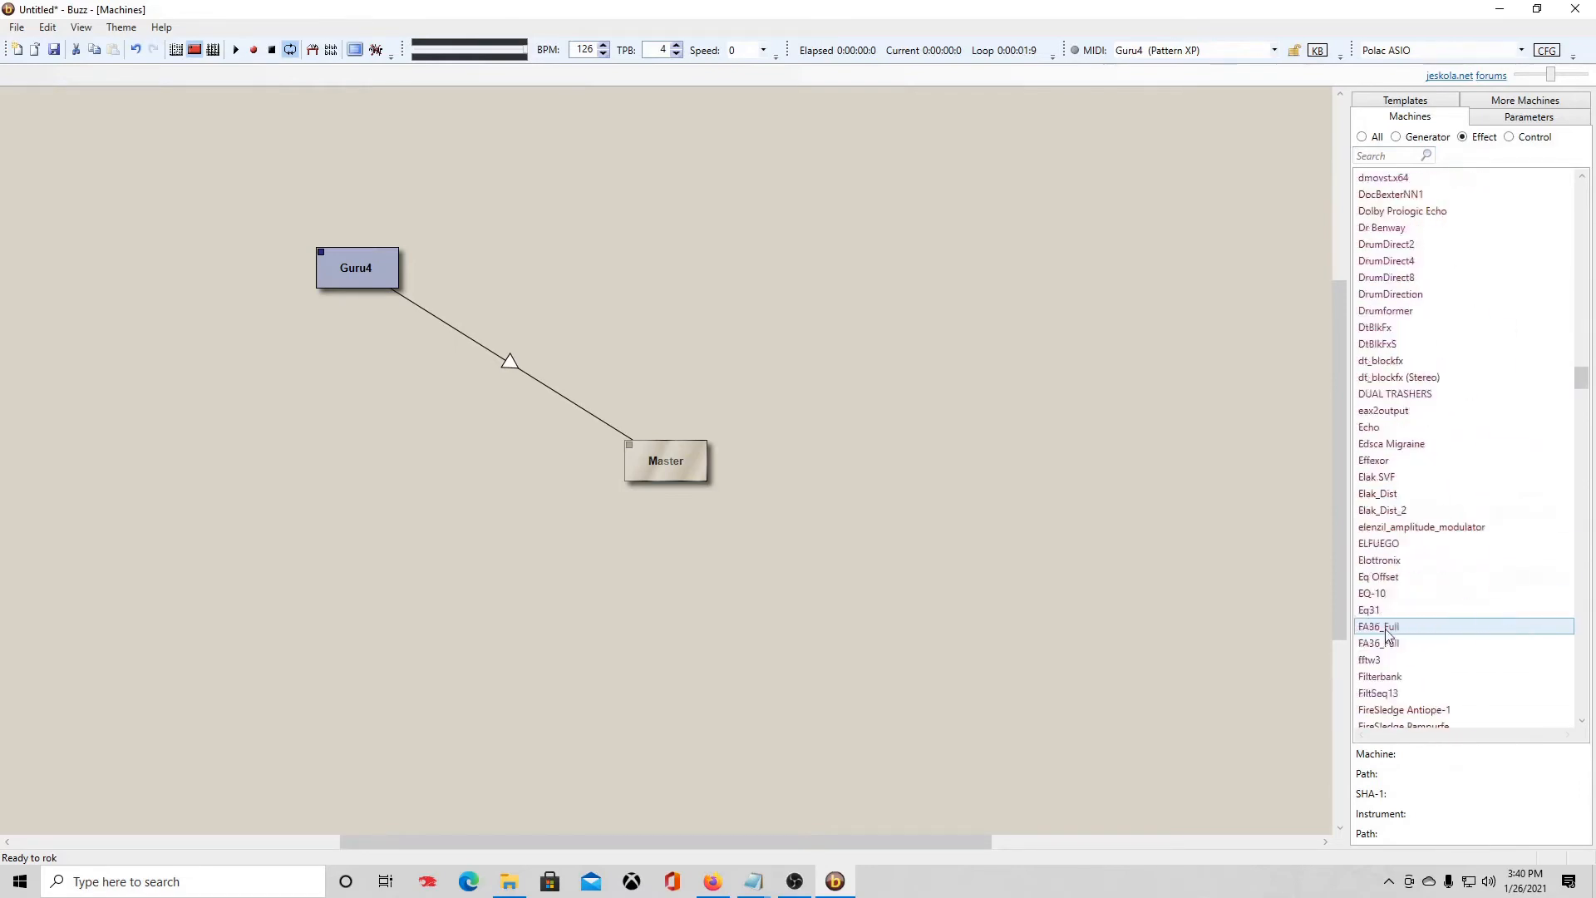
{"action": "left_click", "coordinate": [1395, 157]}
{"action": "type", "text": "verb"}
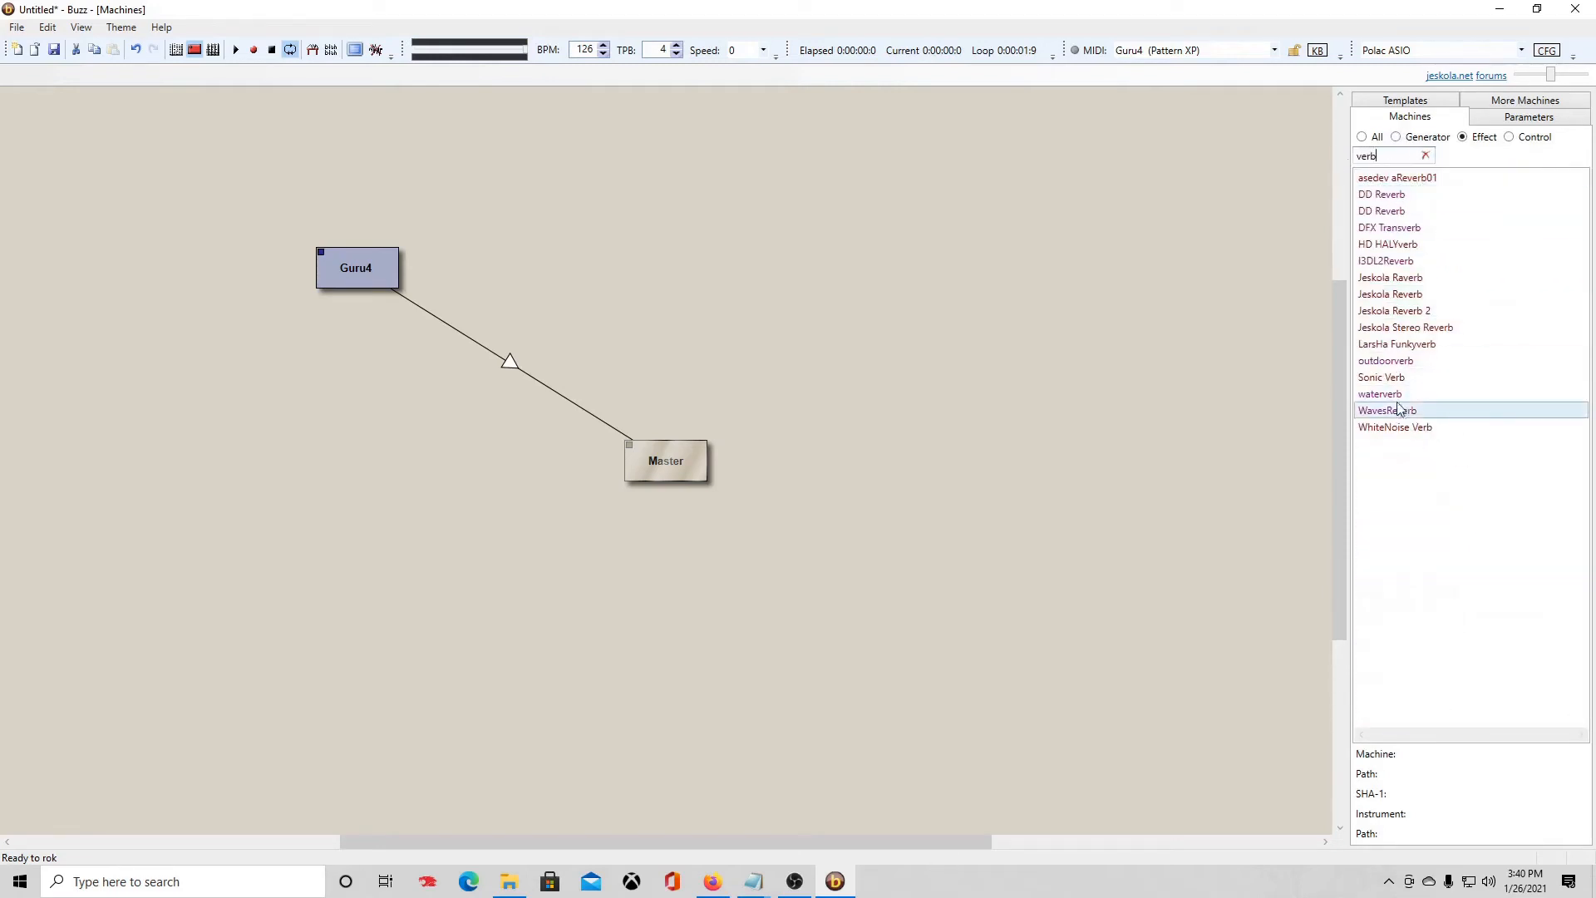
{"action": "left_click_drag", "start_coordinate": [1396, 378], "coordinate": [511, 366]}
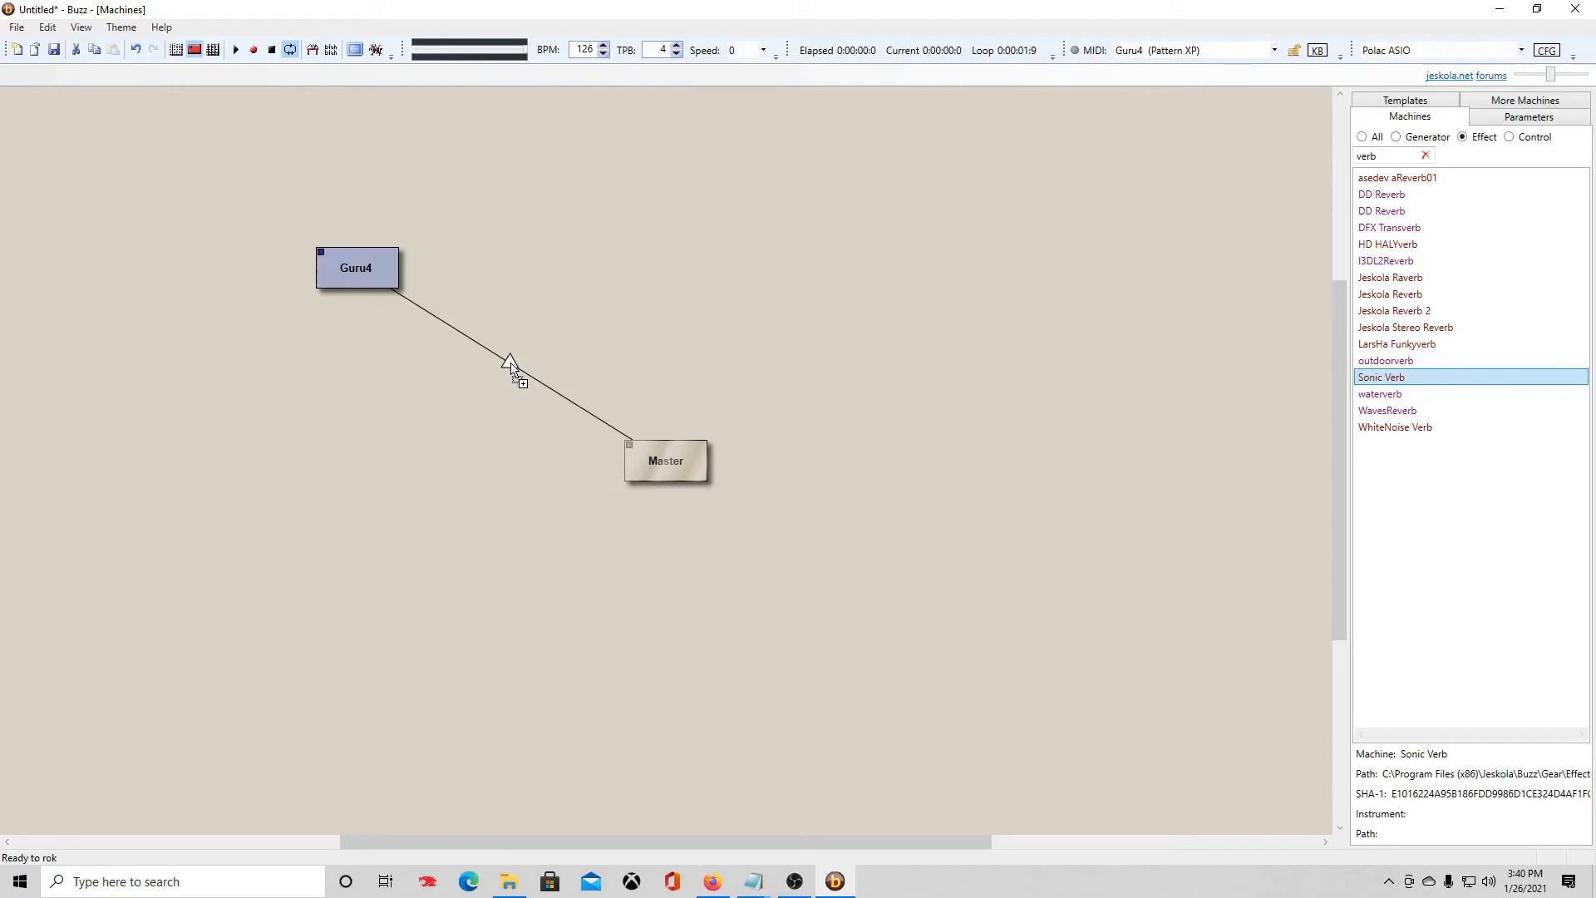
{"action": "left_click_drag", "start_coordinate": [511, 366], "coordinate": [511, 366]}
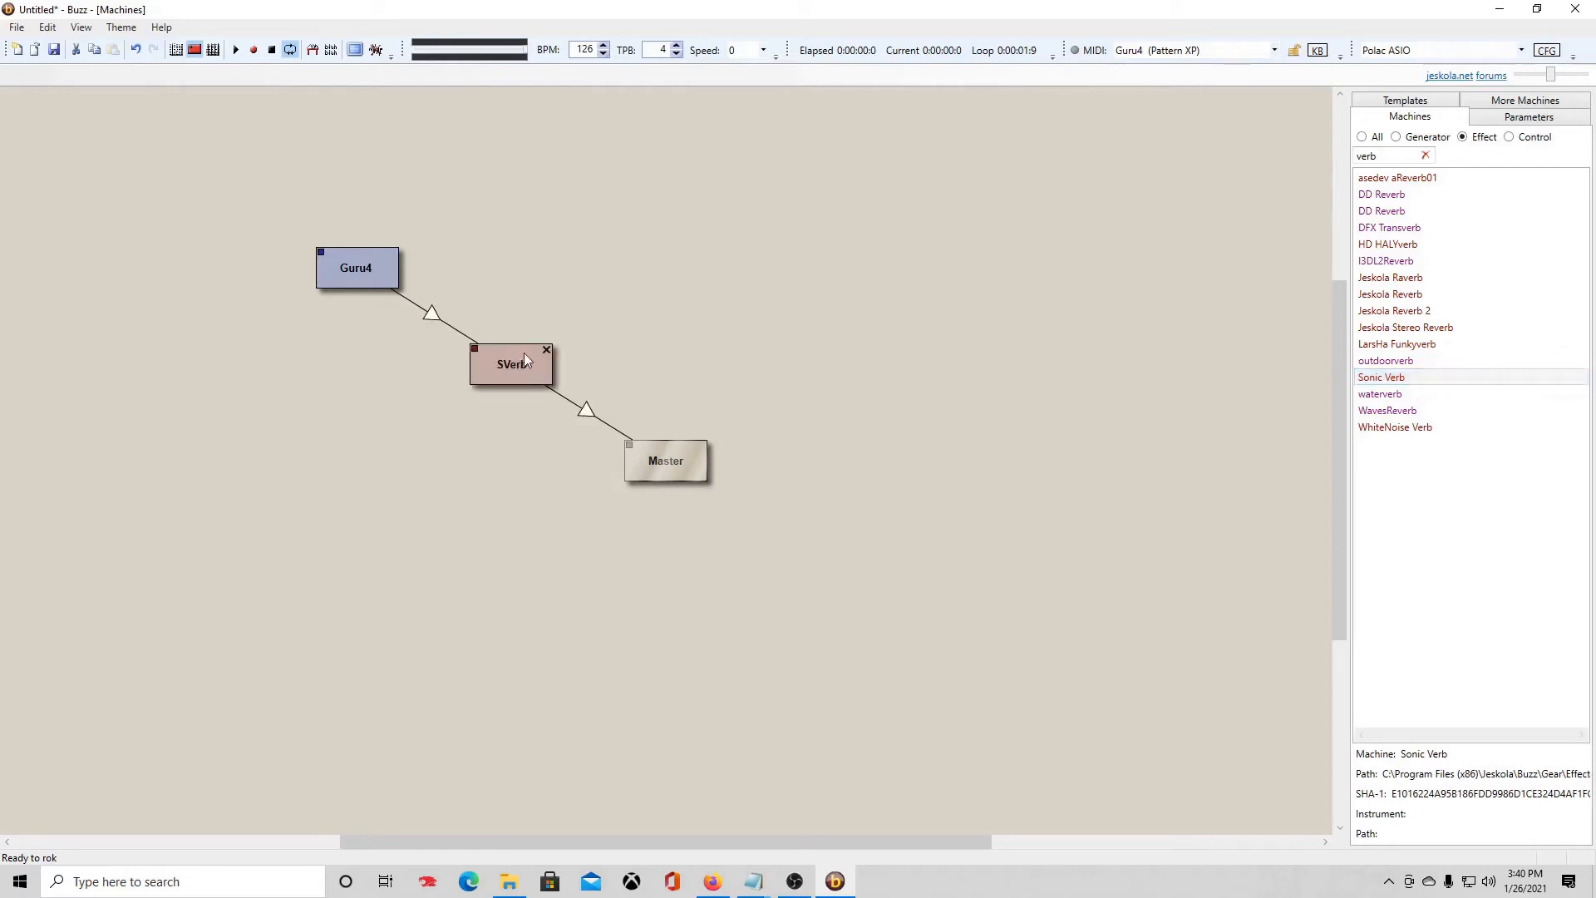
{"action": "left_click_drag", "start_coordinate": [517, 385], "coordinate": [356, 360]}
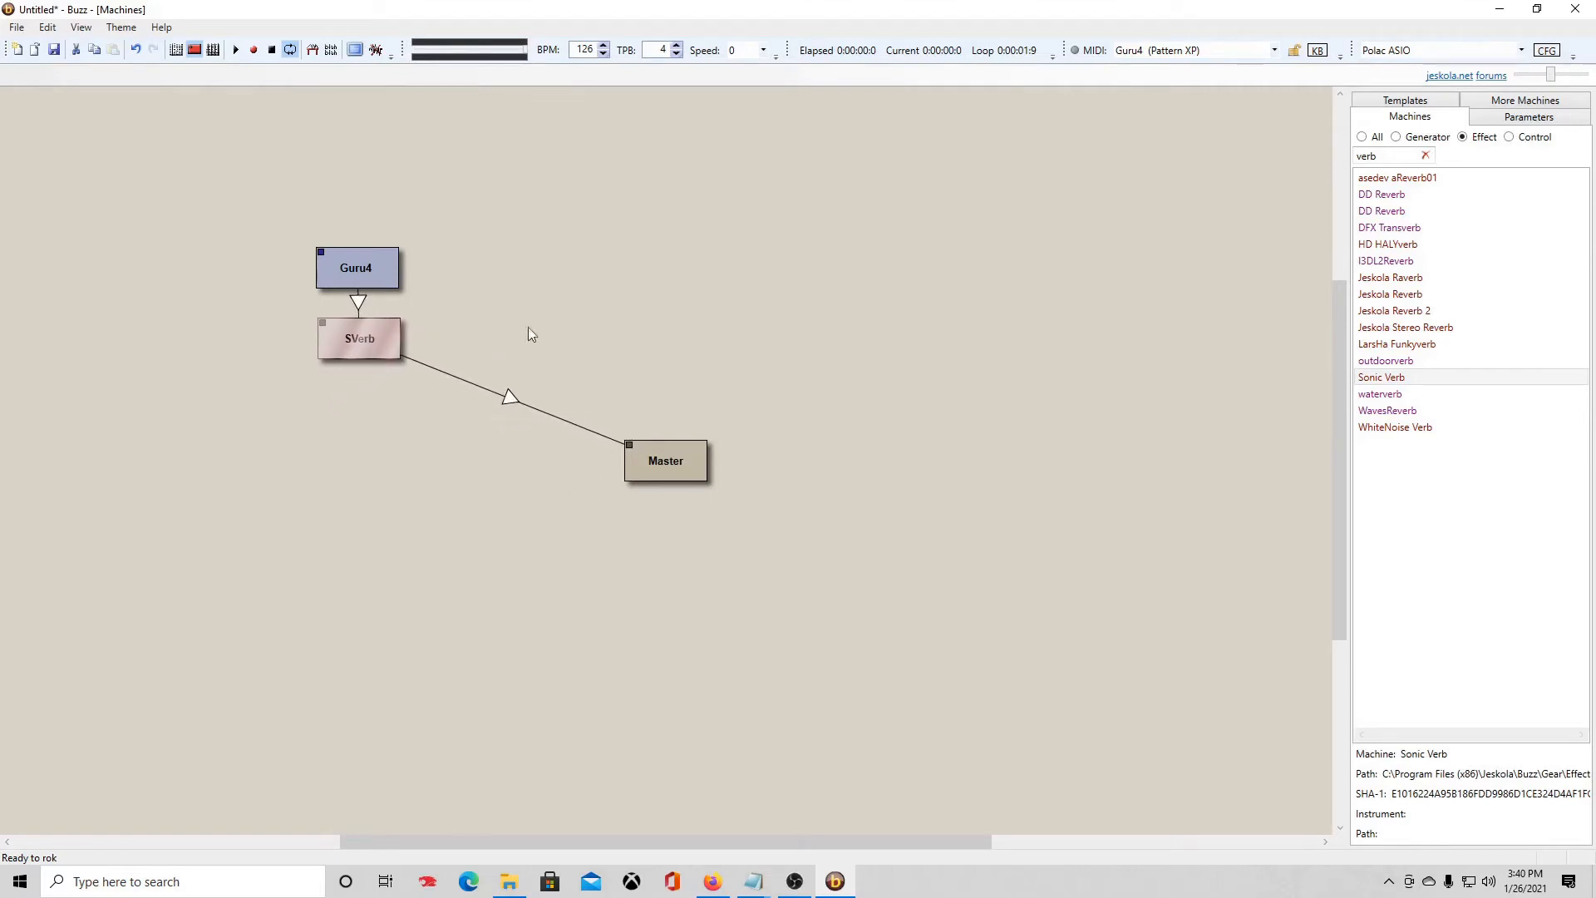
Step: Add a second Sonic Verb up and to the right of Master and connect it to Master
{"action": "left_click_drag", "start_coordinate": [1396, 379], "coordinate": [733, 266]}
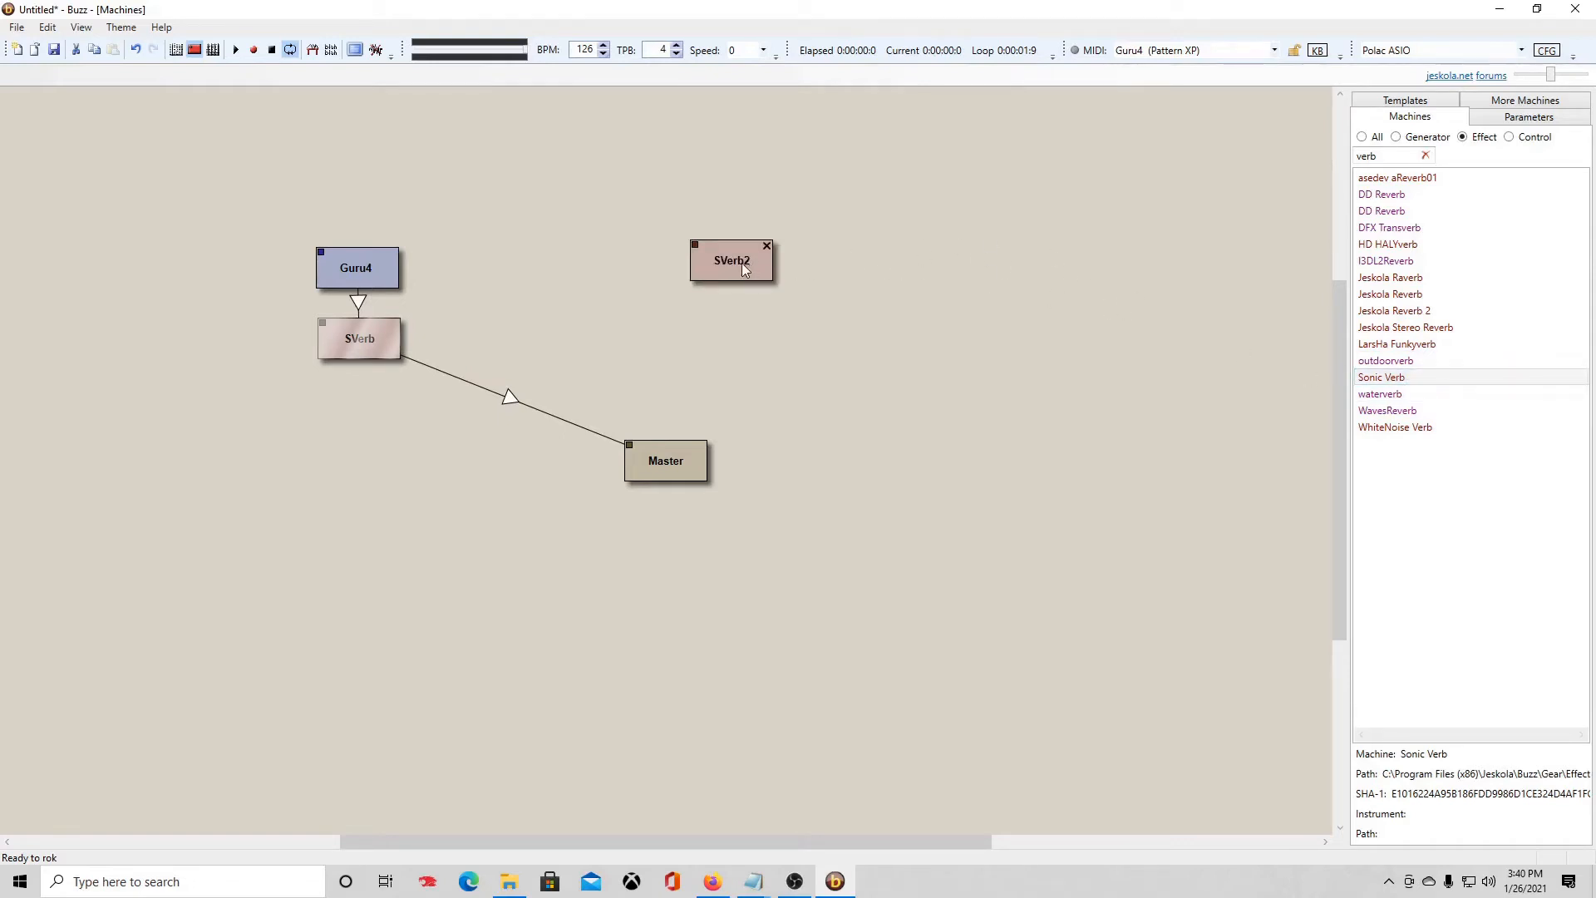
{"action": "left_click_drag", "start_coordinate": [741, 263], "coordinate": [798, 359]}
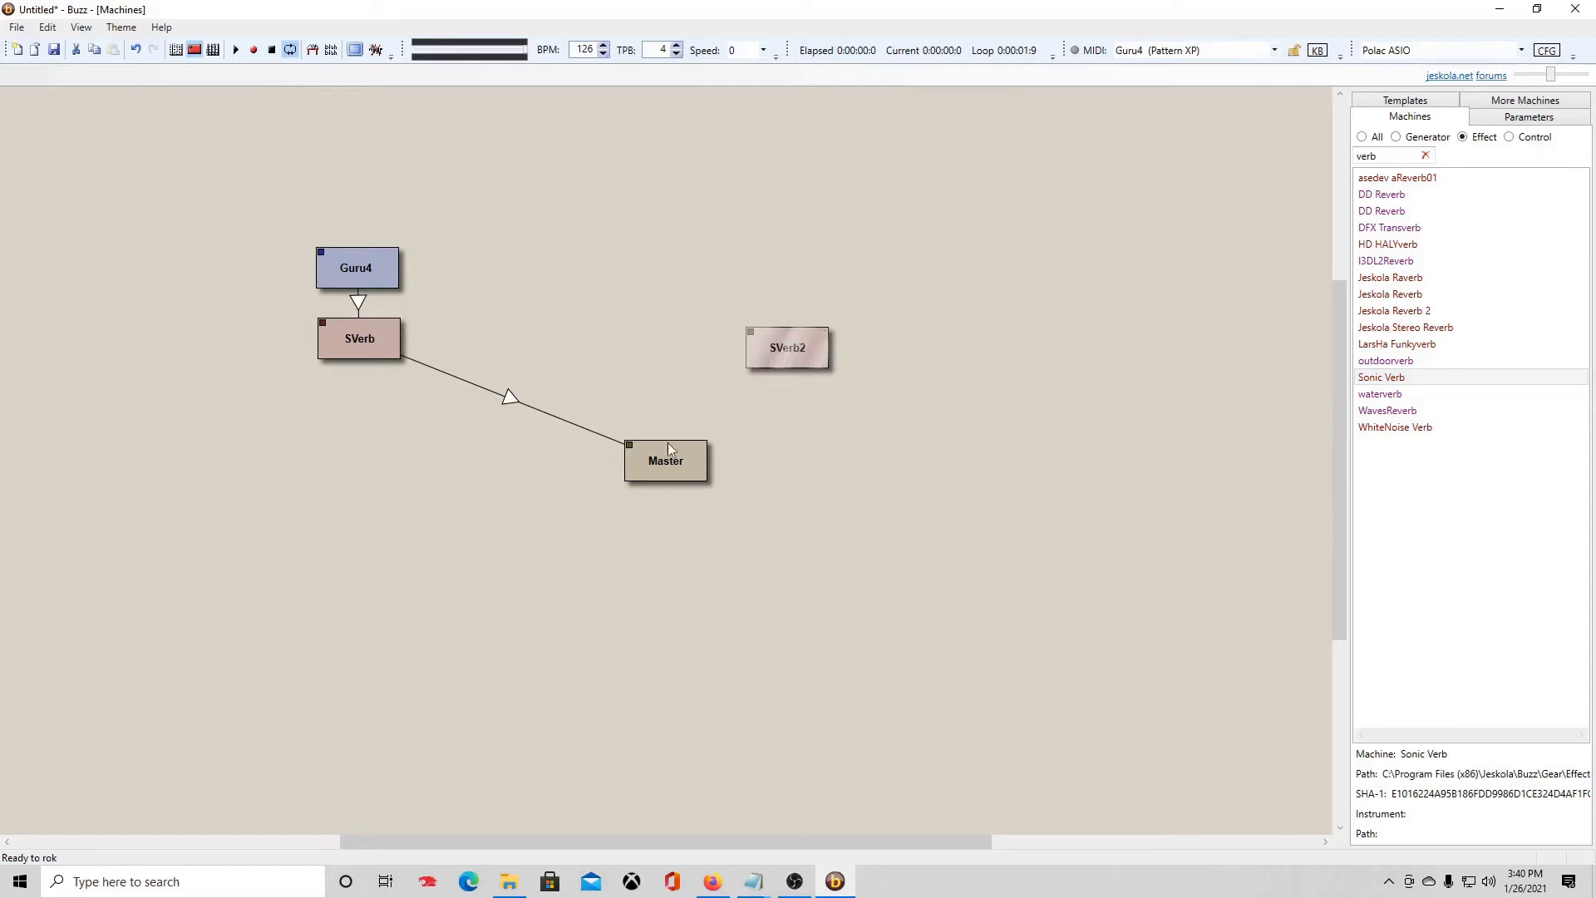
{"action": "left_click_drag", "start_coordinate": [794, 354], "coordinate": [652, 449]}
Step: Disconnect the second Sonic Verb from Master and delete it
{"action": "right_click", "coordinate": [726, 406]}
{"action": "left_click", "coordinate": [752, 403]}
{"action": "left_click_drag", "start_coordinate": [720, 408], "coordinate": [694, 457]}
{"action": "mouse_move", "coordinate": [730, 406]}
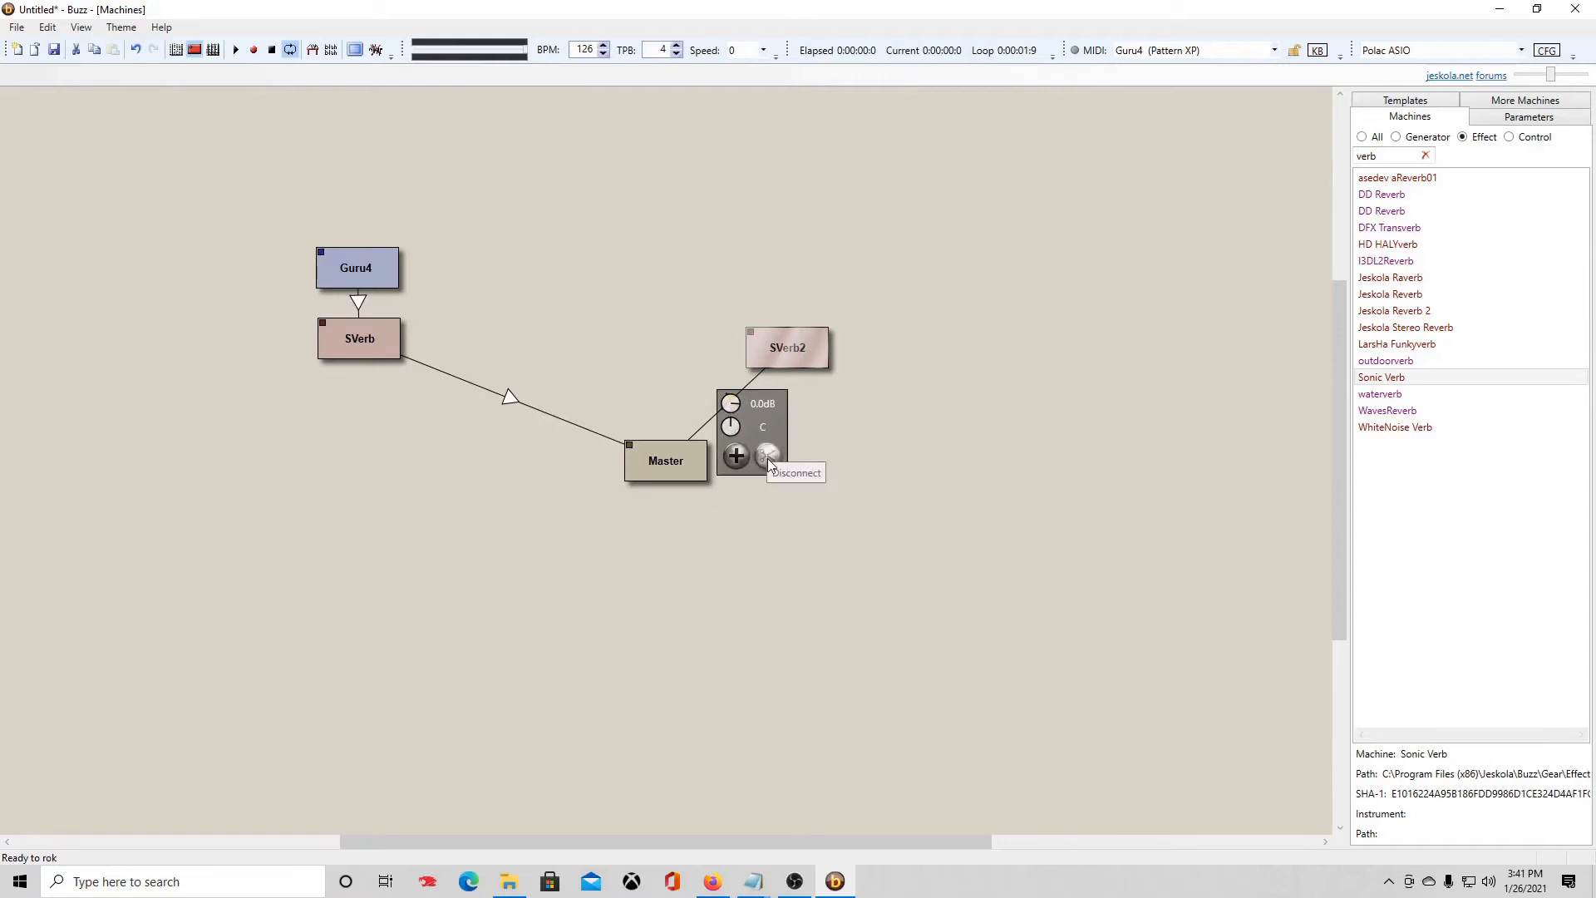
{"action": "left_click_drag", "start_coordinate": [729, 404], "coordinate": [735, 418]}
{"action": "left_click", "coordinate": [767, 455]}
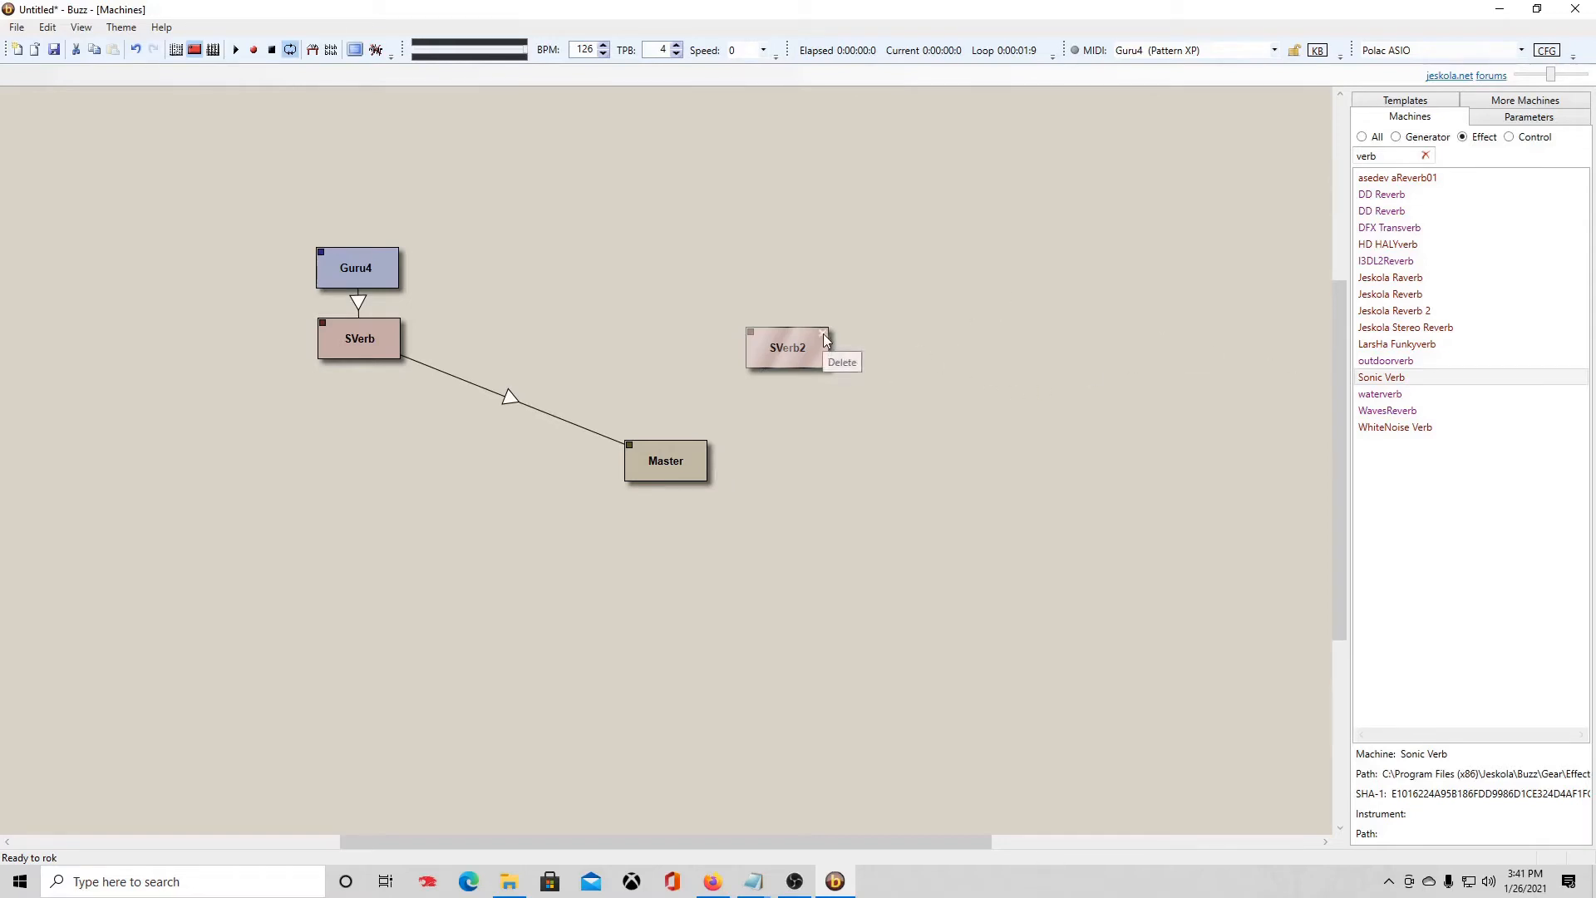
{"action": "left_click", "coordinate": [824, 335]}
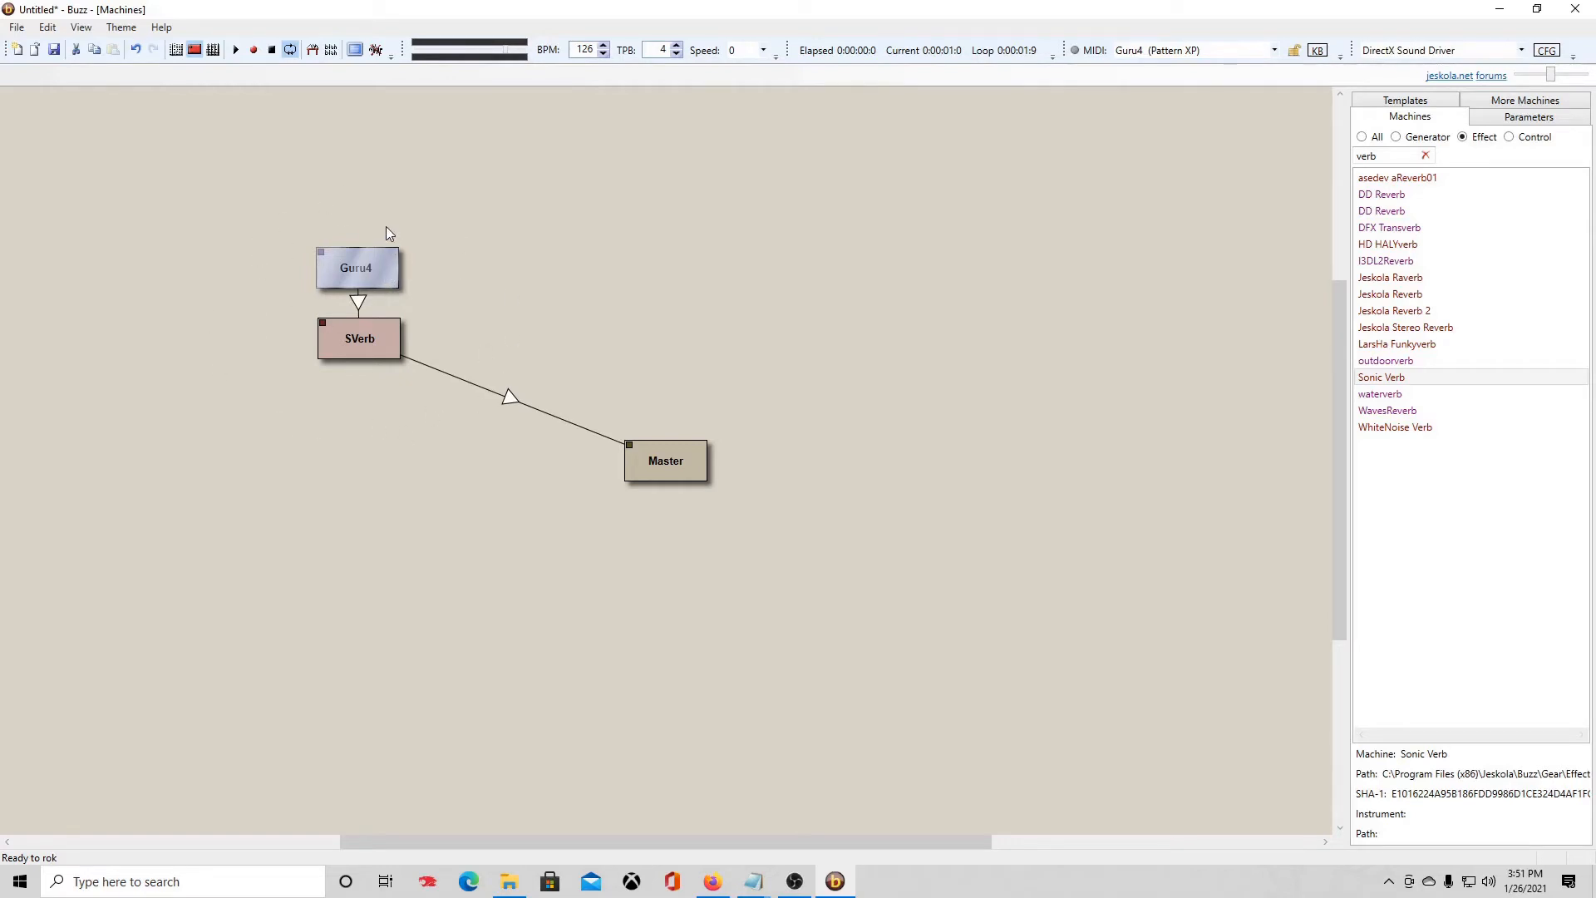
Step: Enter E-4 on row 0 of Guru4's pattern 00 and two further notes below it, the last on row 8
{"action": "left_click", "coordinate": [176, 52]}
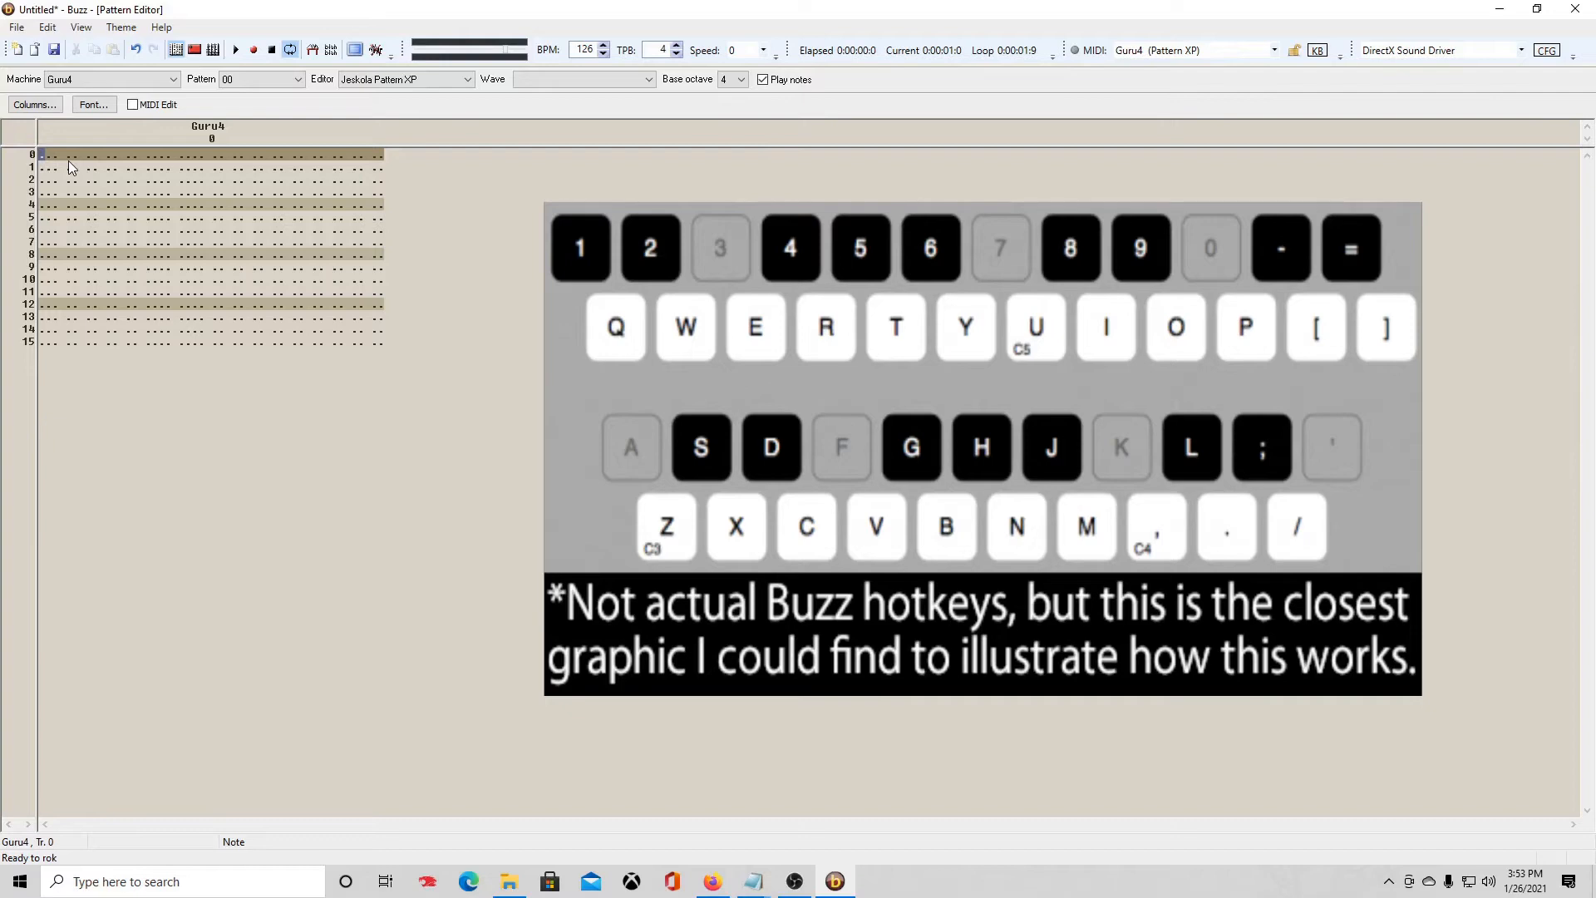
{"action": "key", "text": "c"}
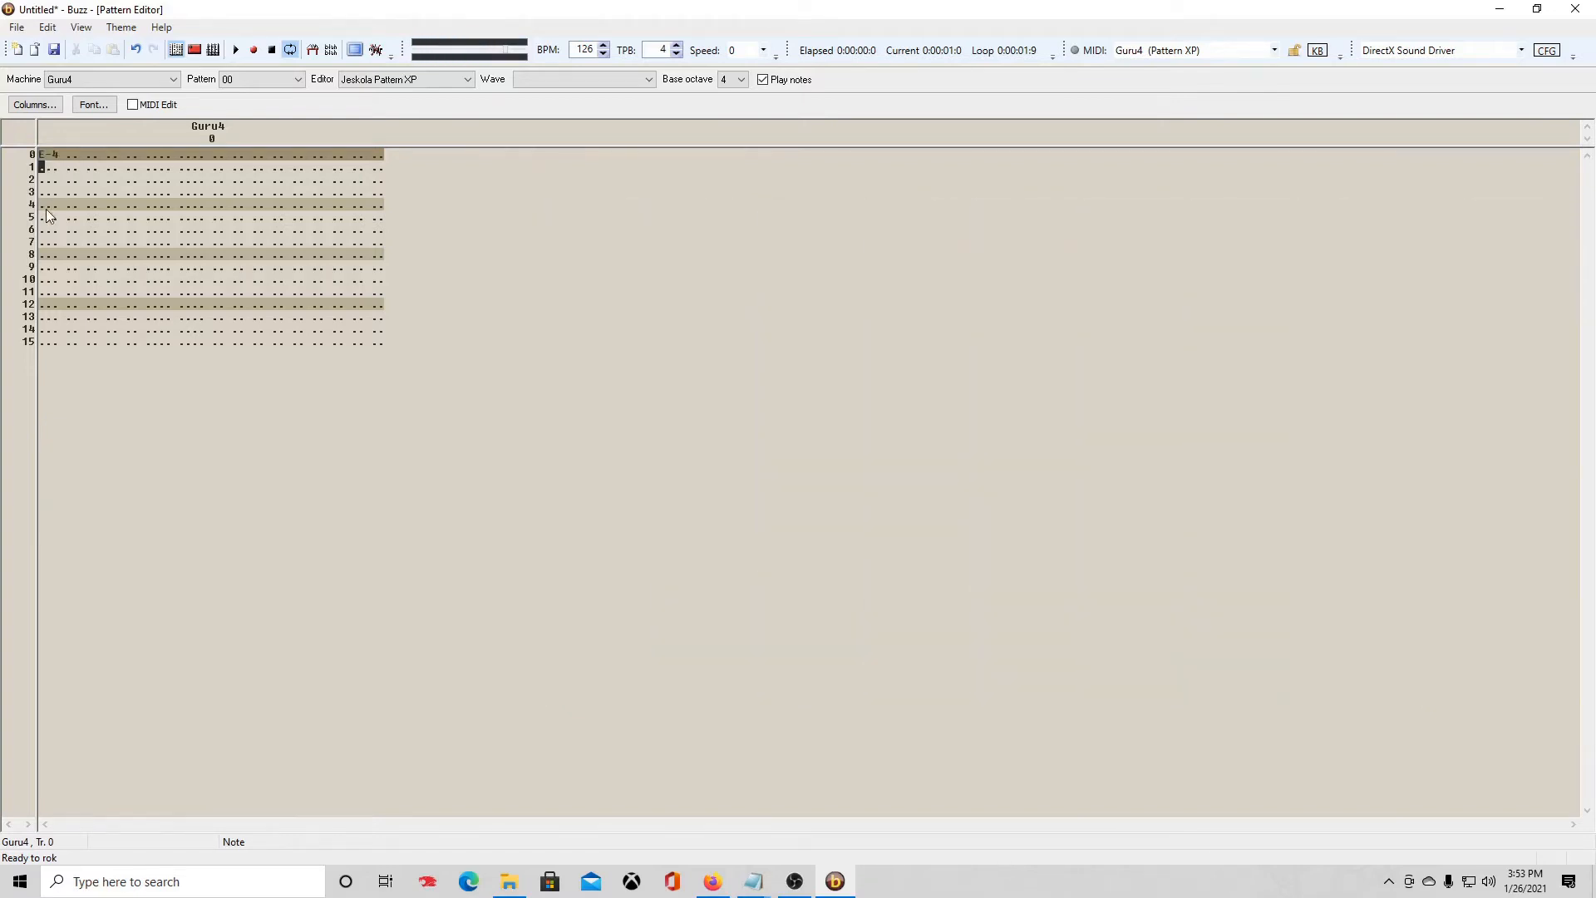
{"action": "key", "text": "b"}
{"action": "left_click", "coordinate": [41, 254]}
{"action": "key", "text": "m"}
Step: Play Guru4's pattern 00 from row 0 in the sequence editor and stop playback
{"action": "left_click", "coordinate": [213, 50]}
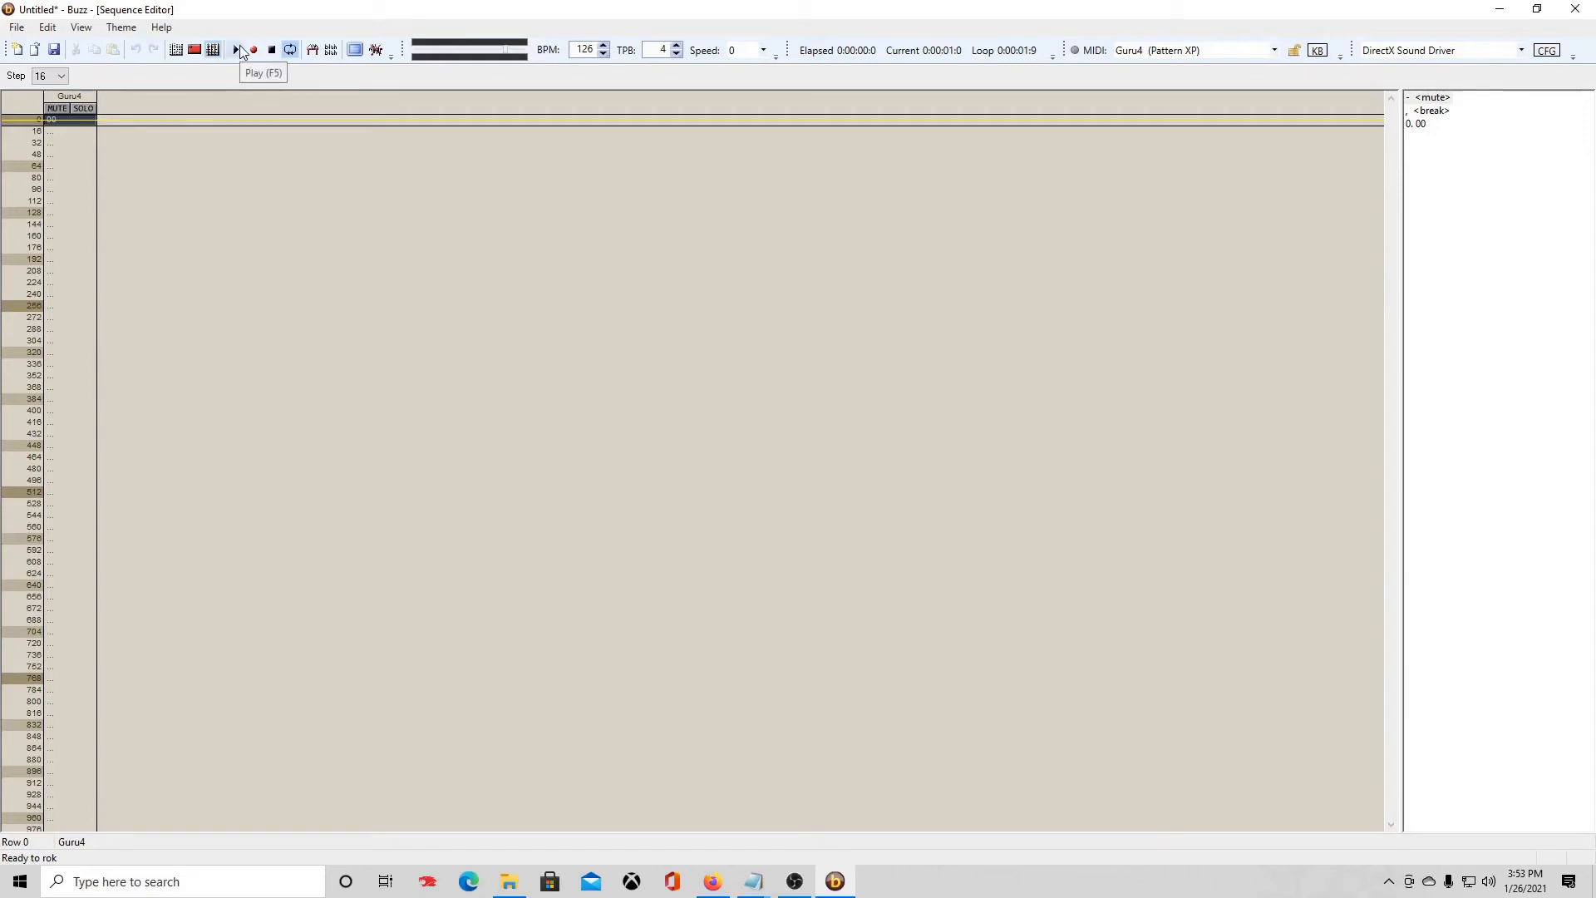
{"action": "left_click", "coordinate": [34, 121]}
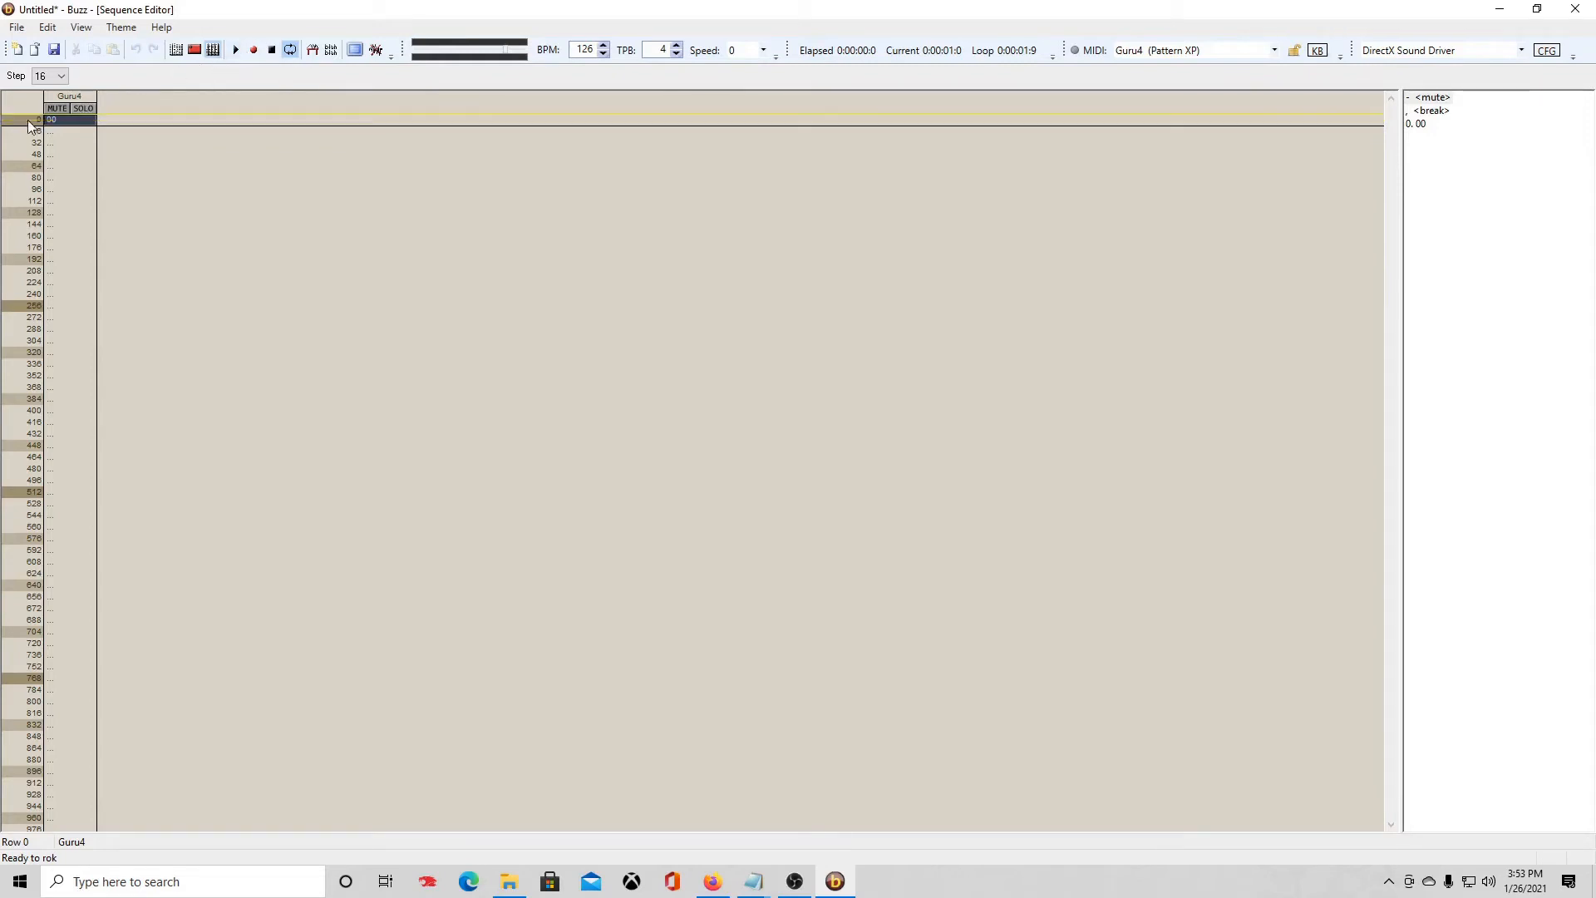
{"action": "left_click", "coordinate": [237, 49]}
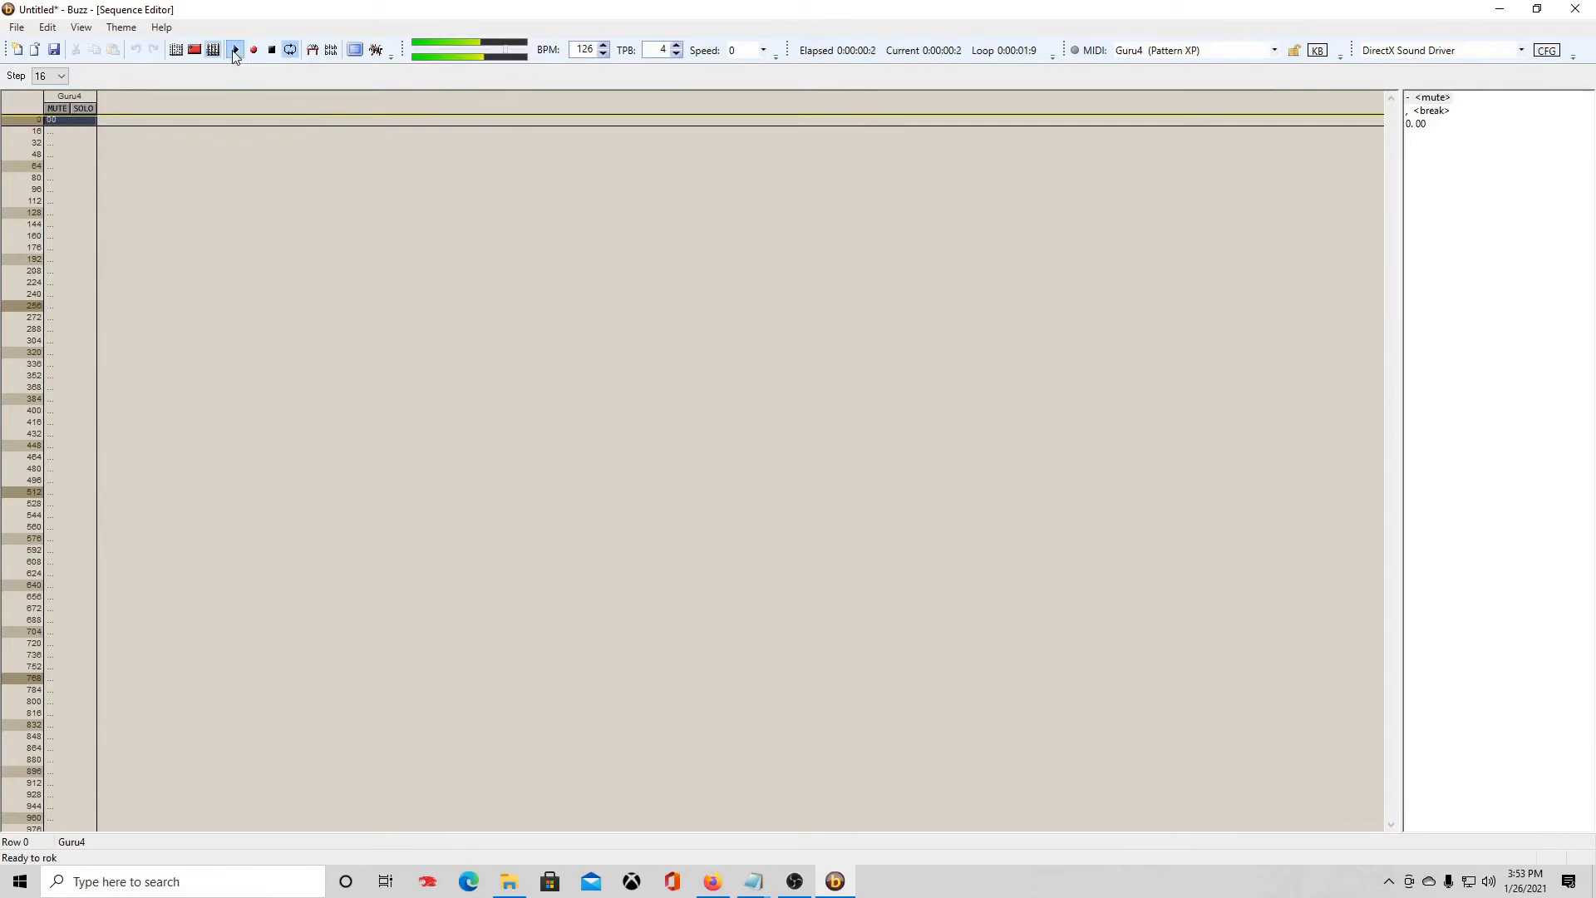
{"action": "left_click", "coordinate": [284, 51]}
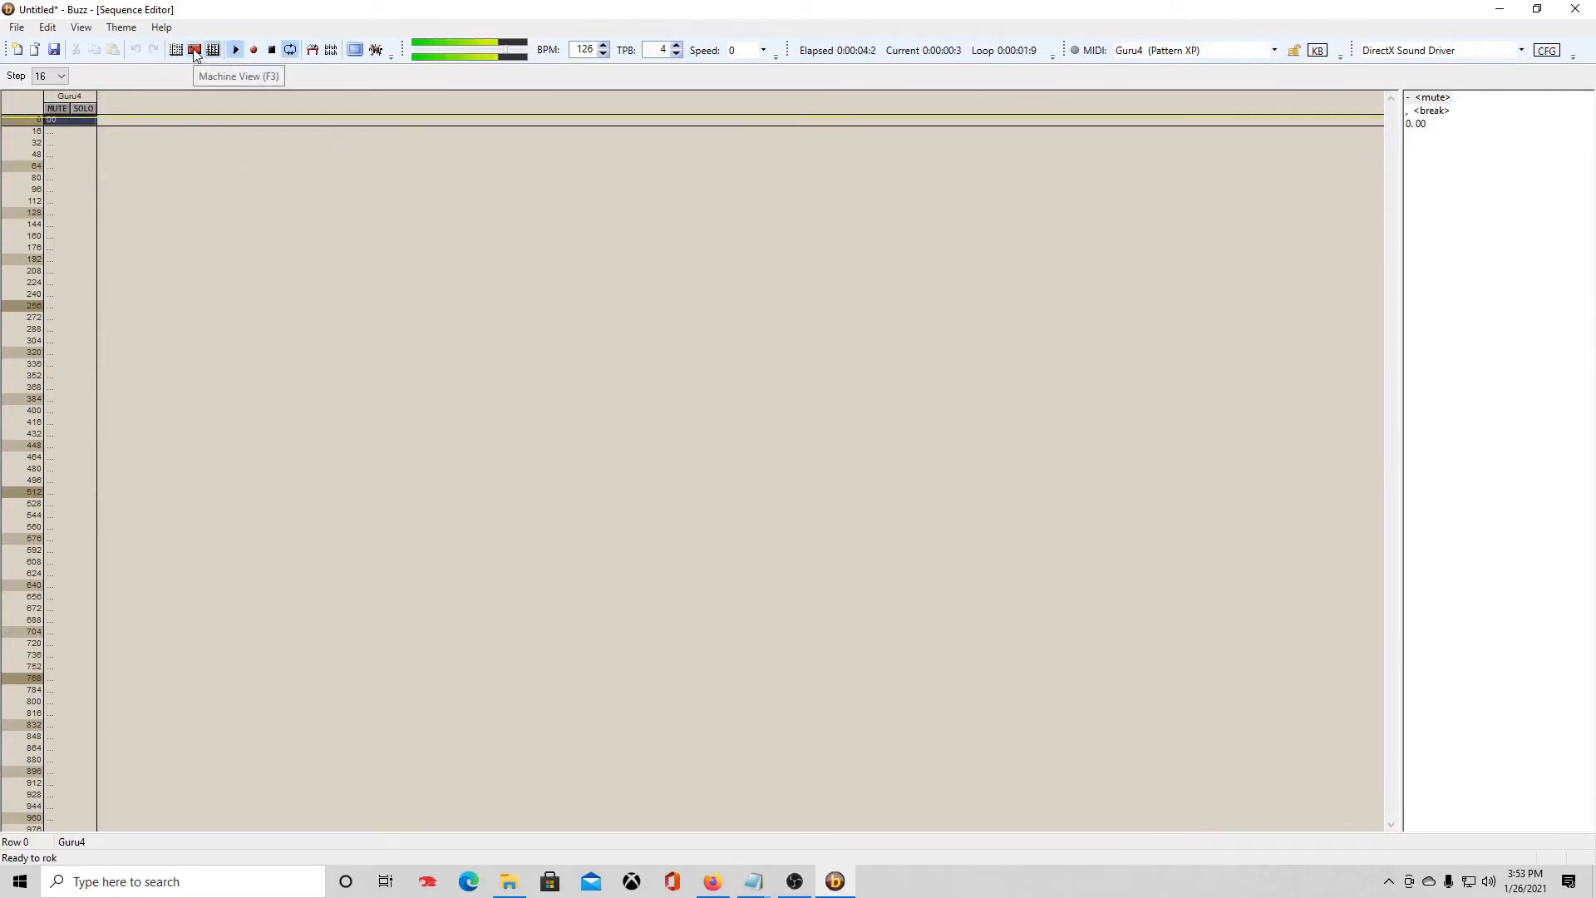
{"action": "left_click", "coordinate": [270, 55]}
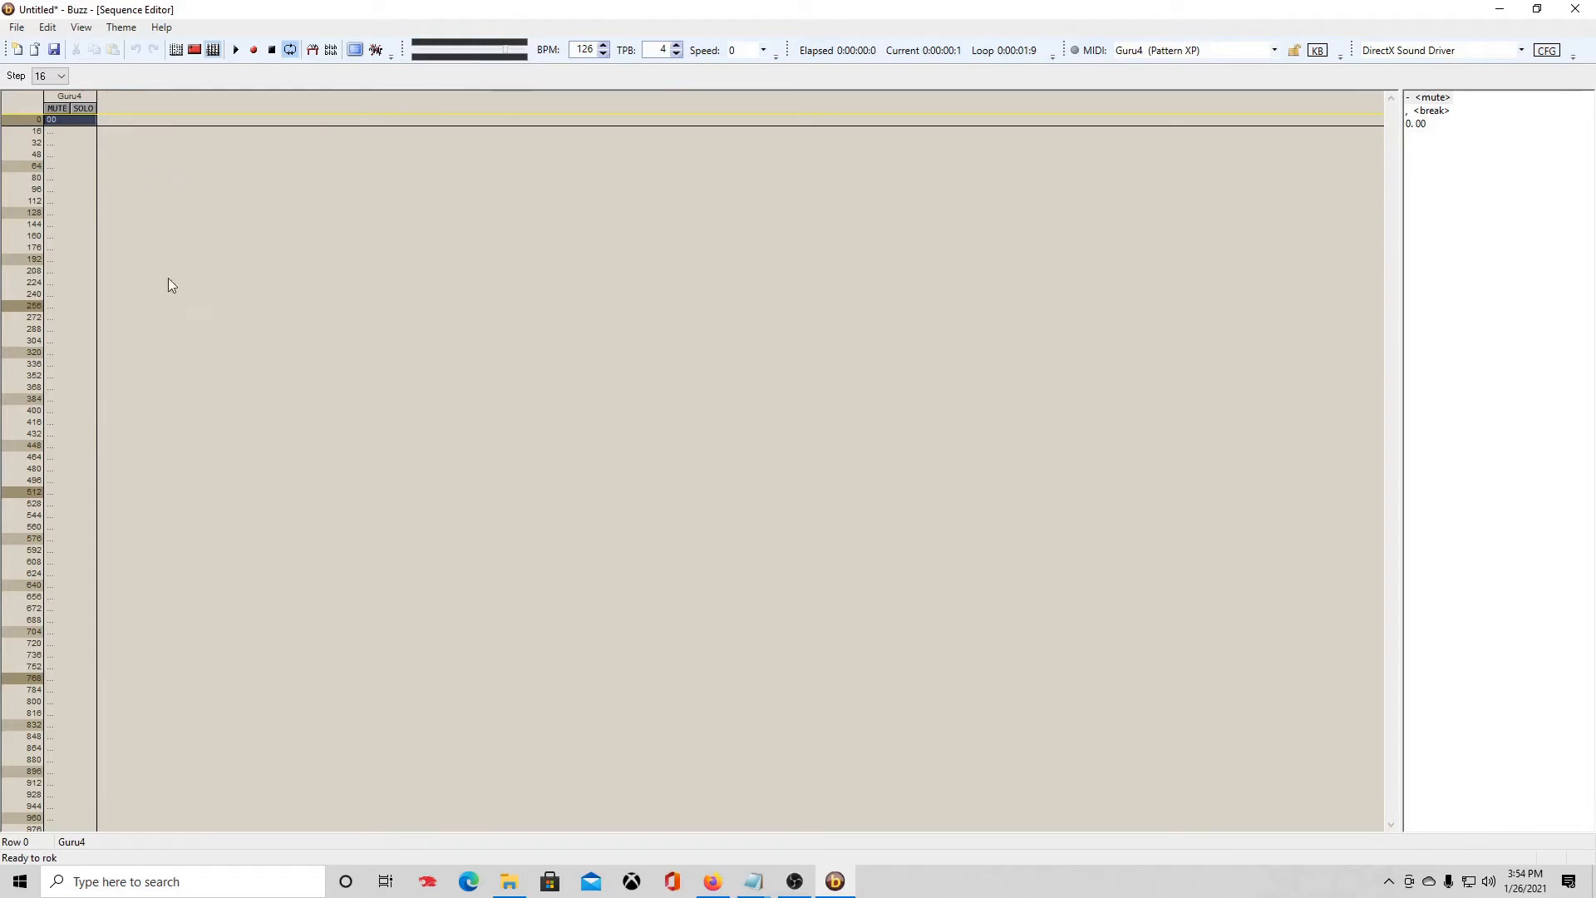
Step: Search the generators for "guru", add two more Arguelles Guru4 machines above Master, and connect both to Master
{"action": "left_click", "coordinate": [198, 53]}
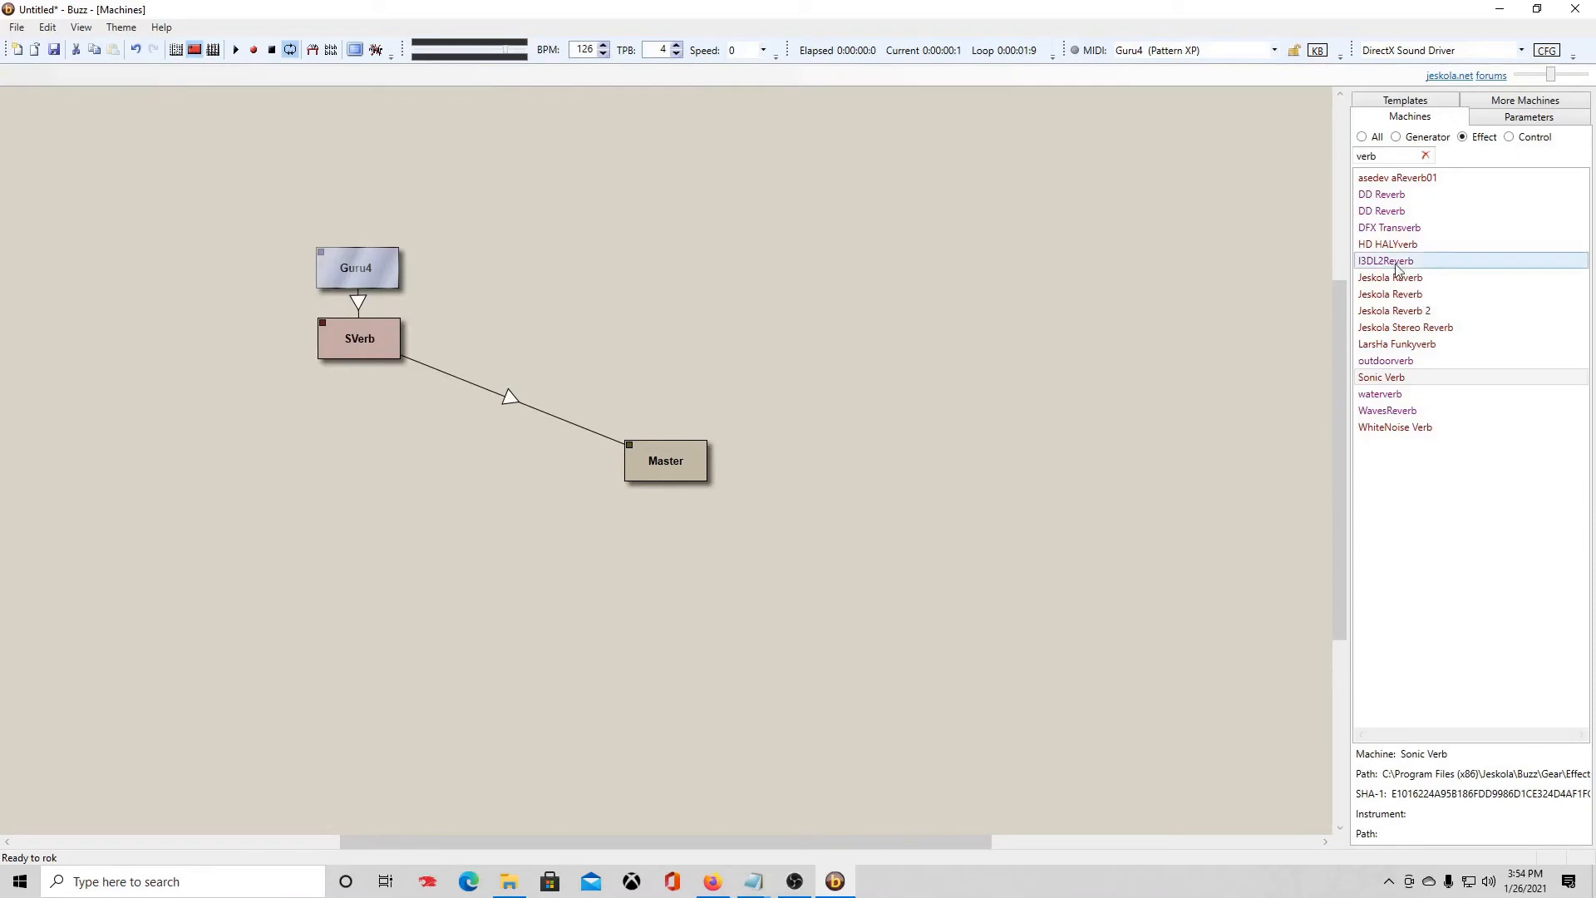
{"action": "left_click", "coordinate": [1395, 138]}
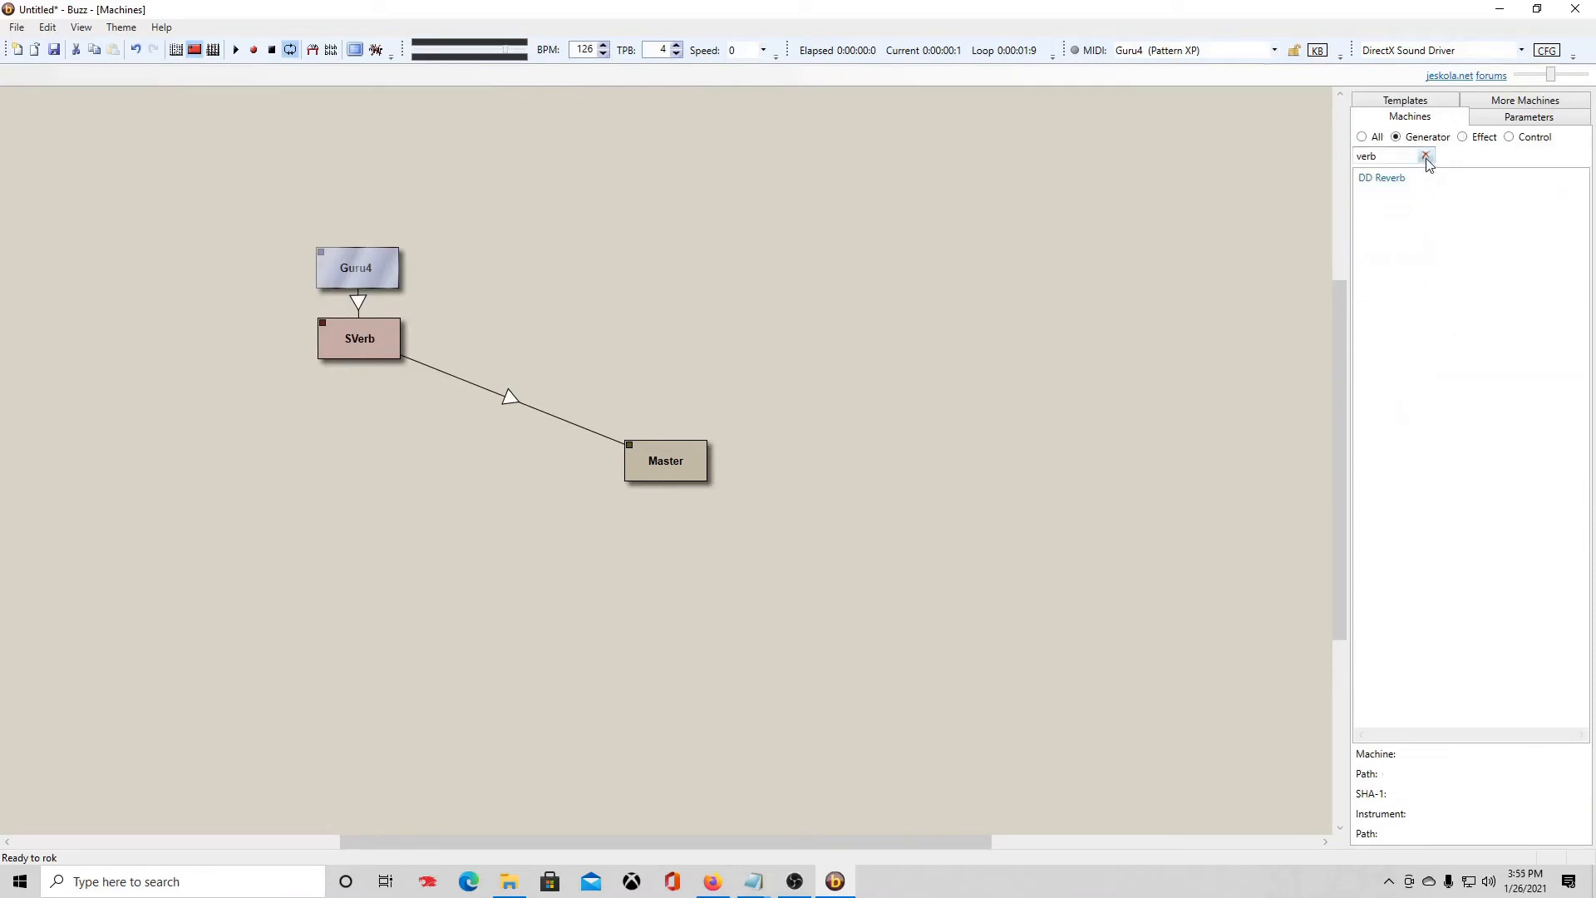
{"action": "left_click", "coordinate": [1387, 160]}
{"action": "type", "text": "guru"}
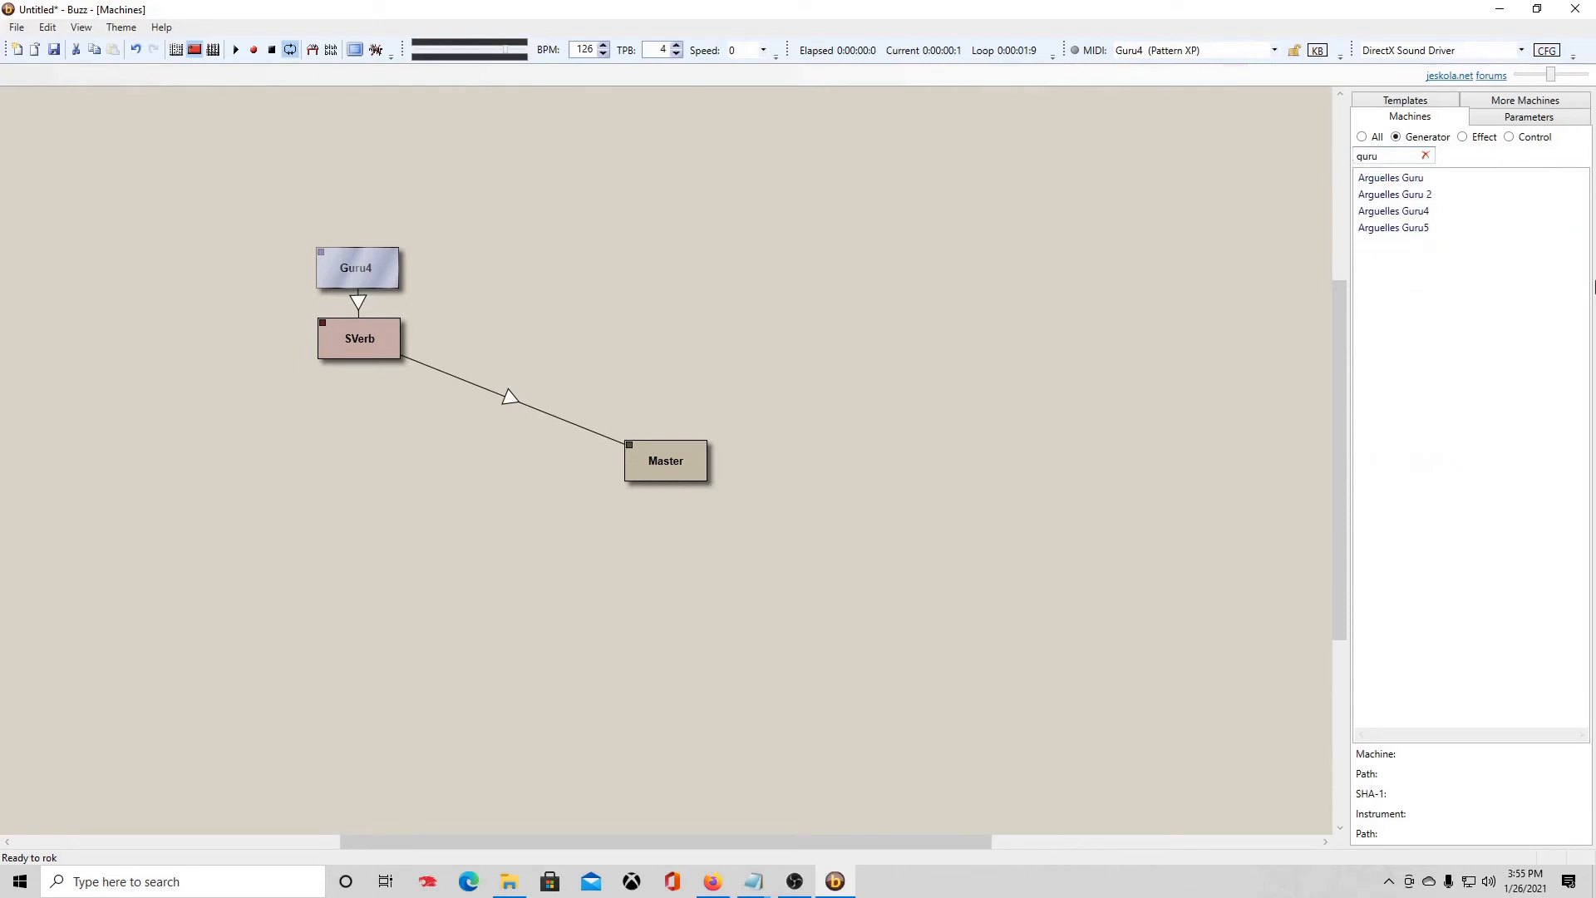
{"action": "left_click_drag", "start_coordinate": [1386, 213], "coordinate": [670, 255]}
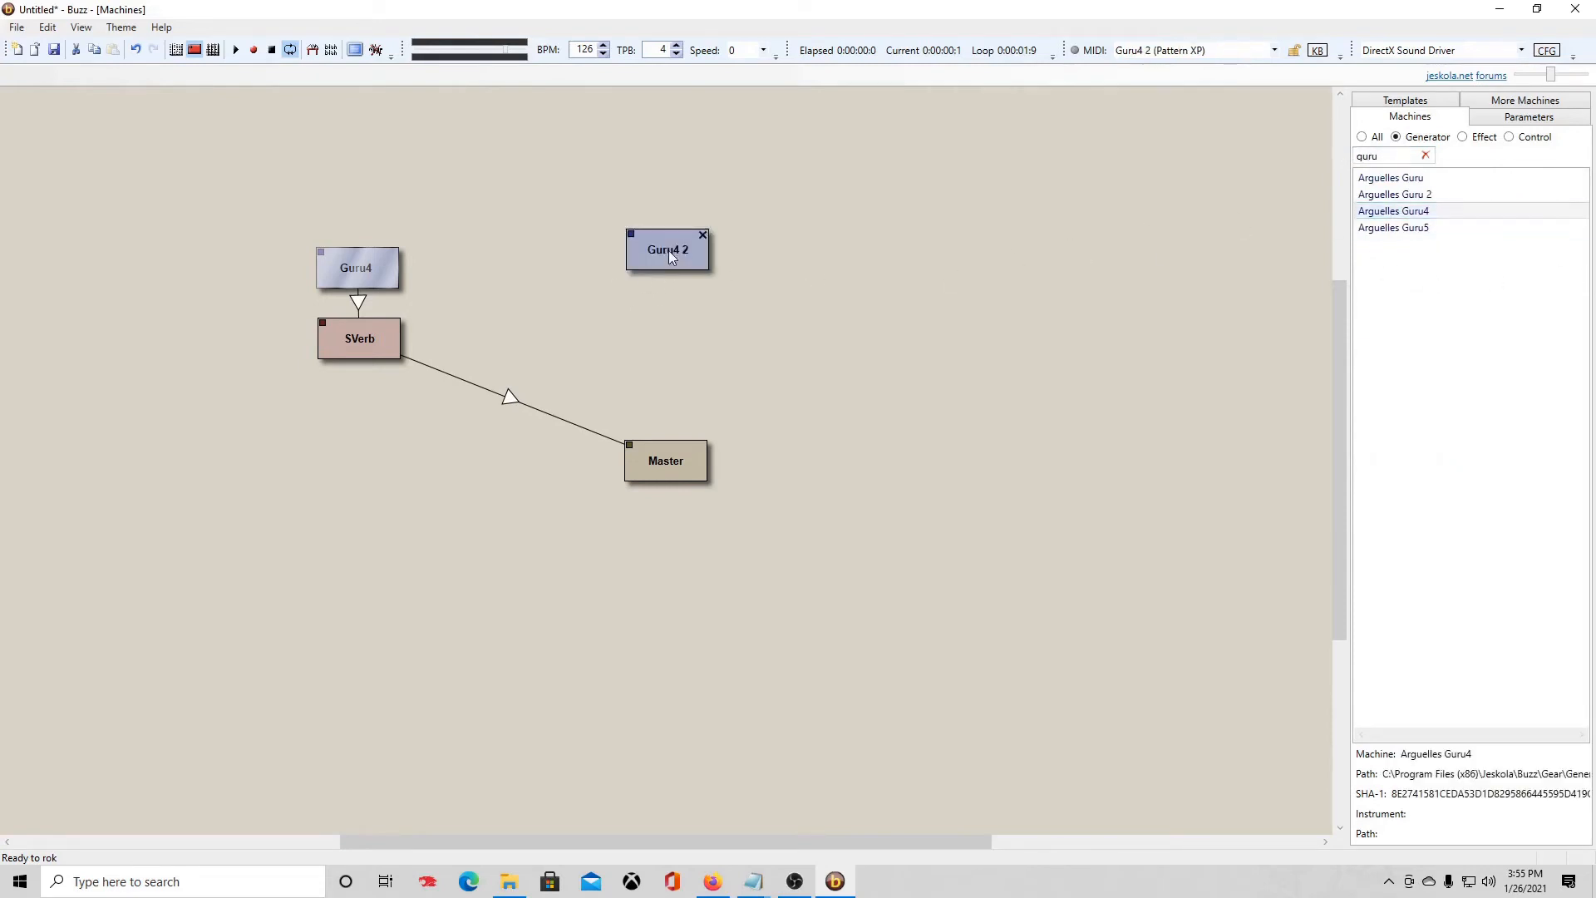
{"action": "left_click_drag", "start_coordinate": [1375, 213], "coordinate": [903, 302]}
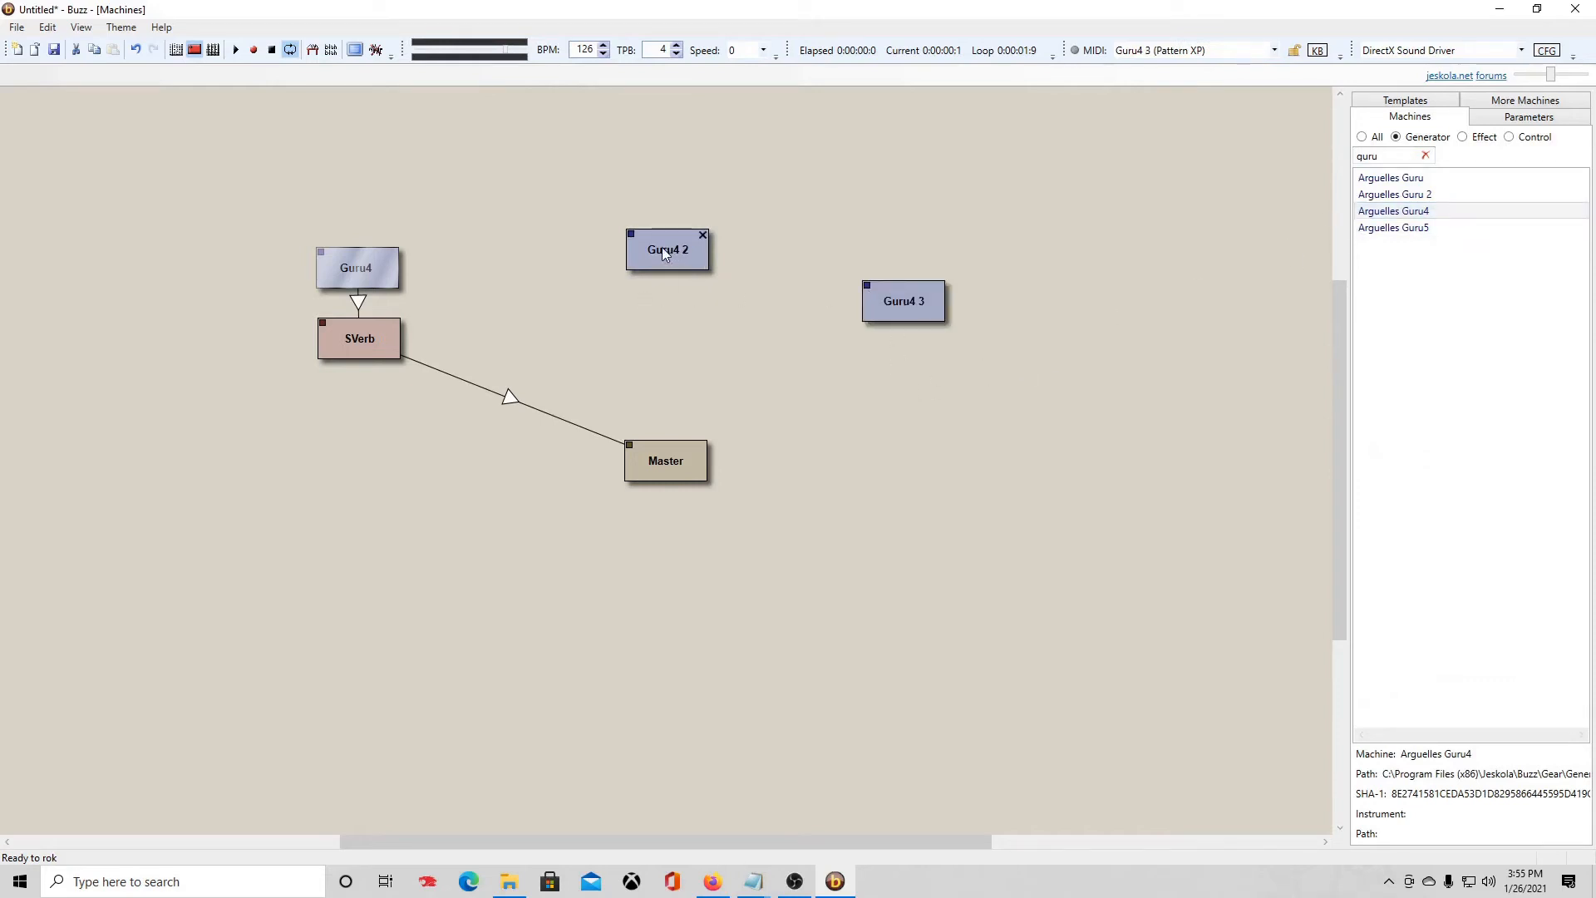
{"action": "left_click_drag", "start_coordinate": [665, 254], "coordinate": [665, 459]}
{"action": "left_click_drag", "start_coordinate": [914, 296], "coordinate": [665, 472]}
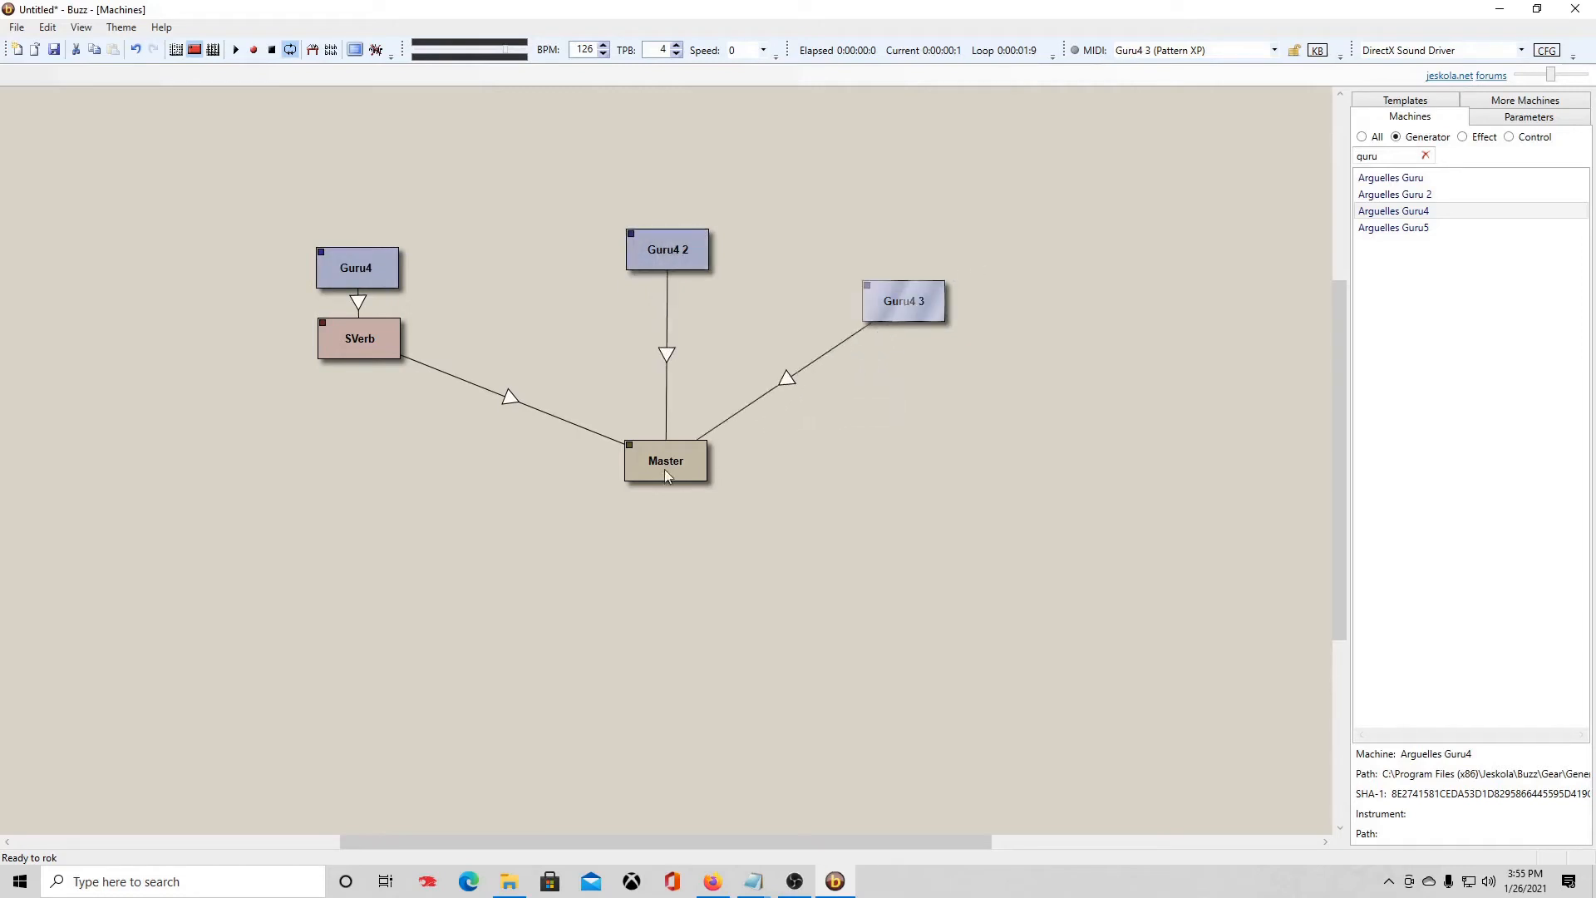
Step: Go to the sequence editor, look over the Guru4 2 and Guru4 3 tracks, and select row 0 of Guru4 3
{"action": "left_click", "coordinate": [213, 49]}
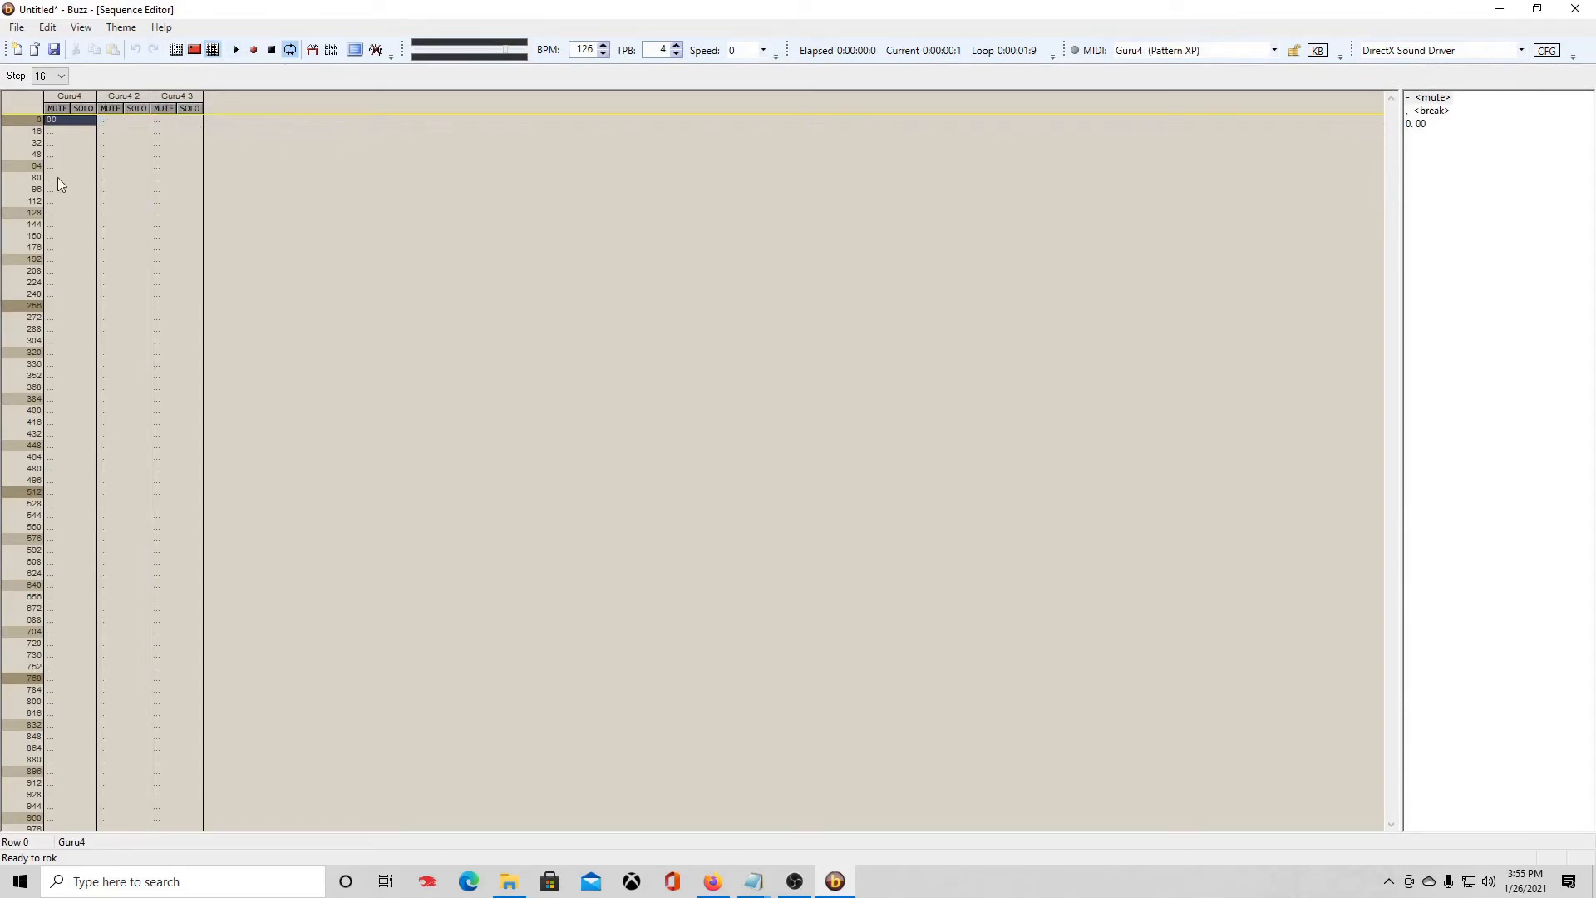
{"action": "left_click", "coordinate": [125, 145]}
{"action": "left_click", "coordinate": [175, 143]}
{"action": "left_click", "coordinate": [178, 122]}
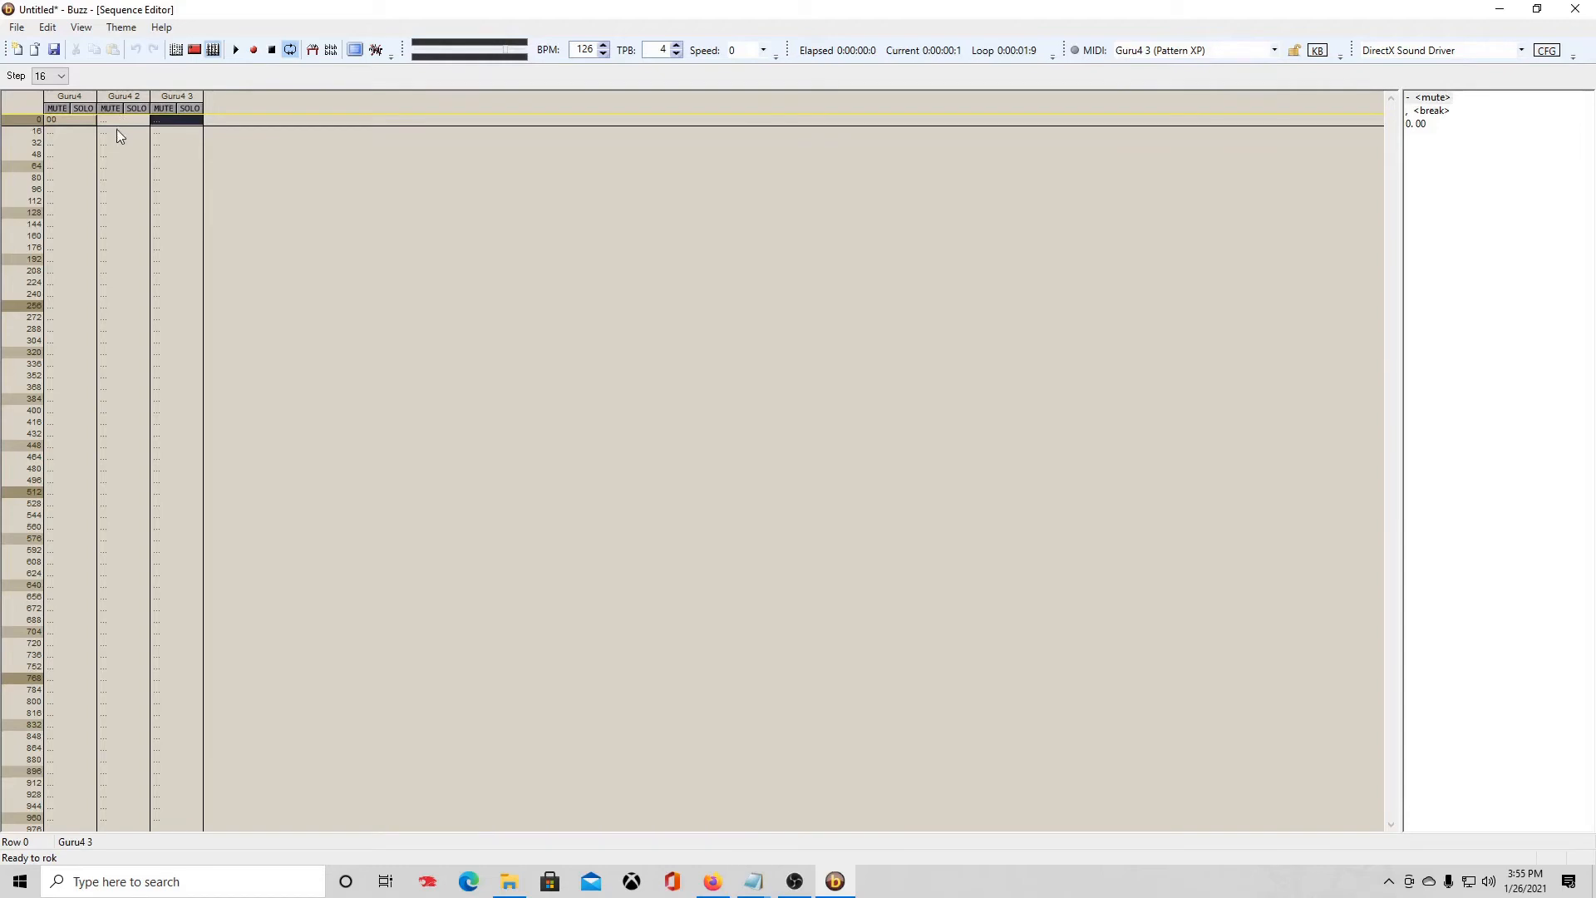
Step: Compare the contents of pattern 00 for Guru4 and Guru4 2, starting from their row 0 cells in the sequence editor
{"action": "left_click", "coordinate": [202, 50]}
{"action": "left_click", "coordinate": [213, 49]}
{"action": "left_click", "coordinate": [71, 122]}
{"action": "left_click", "coordinate": [123, 122]}
{"action": "left_click", "coordinate": [187, 109]}
{"action": "left_click", "coordinate": [191, 109]}
{"action": "double_click", "coordinate": [121, 123]}
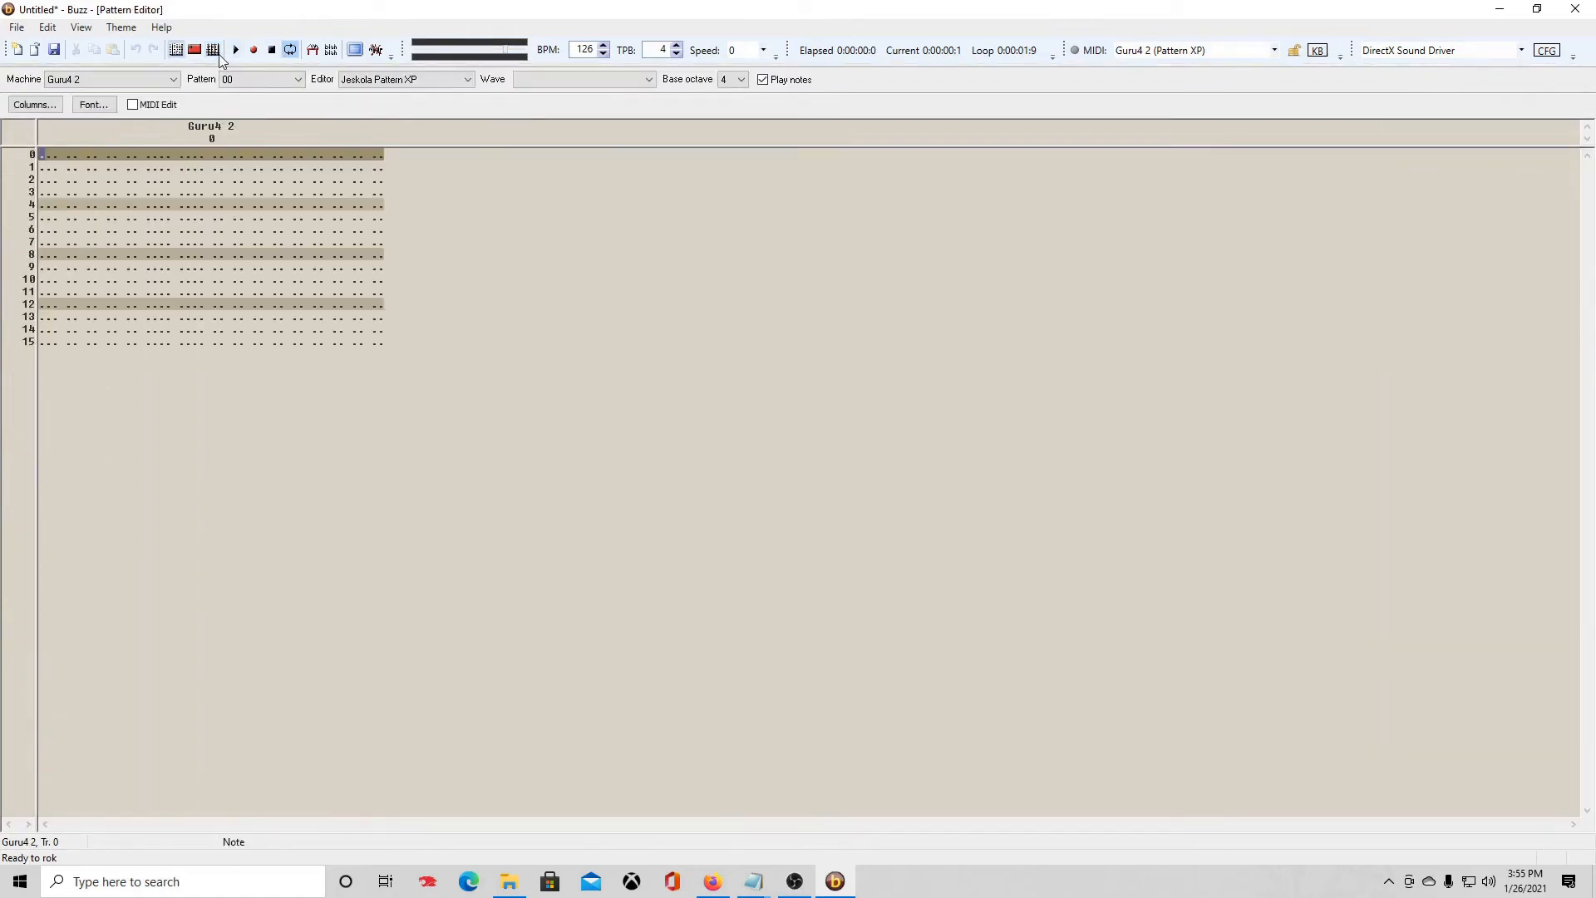
{"action": "left_click", "coordinate": [216, 54]}
{"action": "left_click", "coordinate": [180, 121]}
{"action": "double_click", "coordinate": [81, 123]}
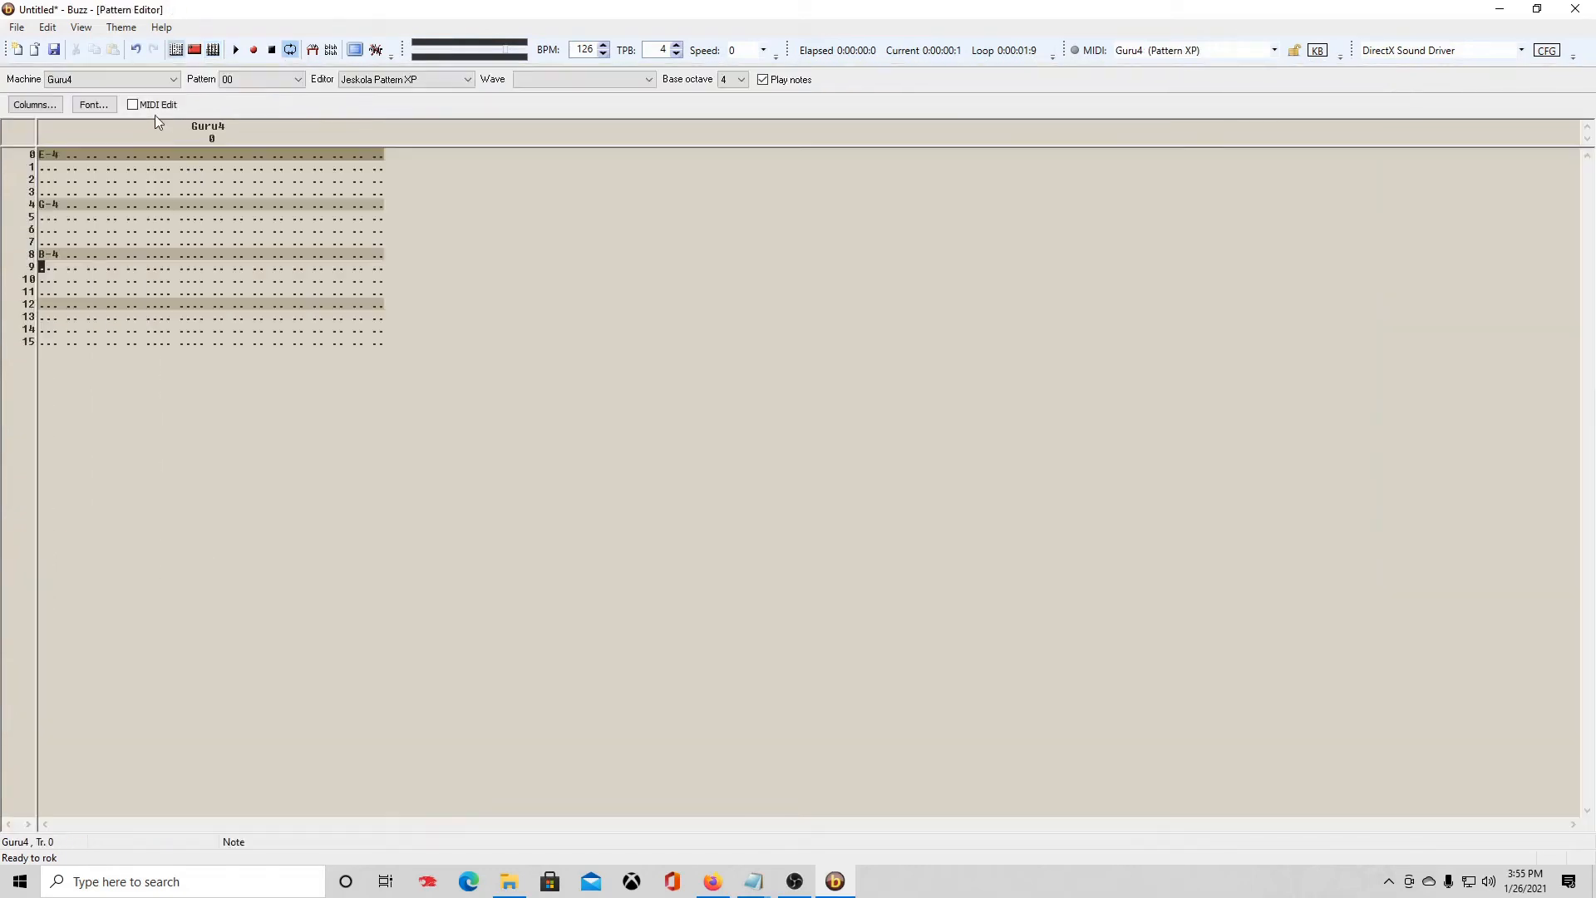
{"action": "left_click", "coordinate": [213, 52]}
Step: Rename Guru4 2's pattern as 01 in its pattern properties
{"action": "double_click", "coordinate": [143, 123]}
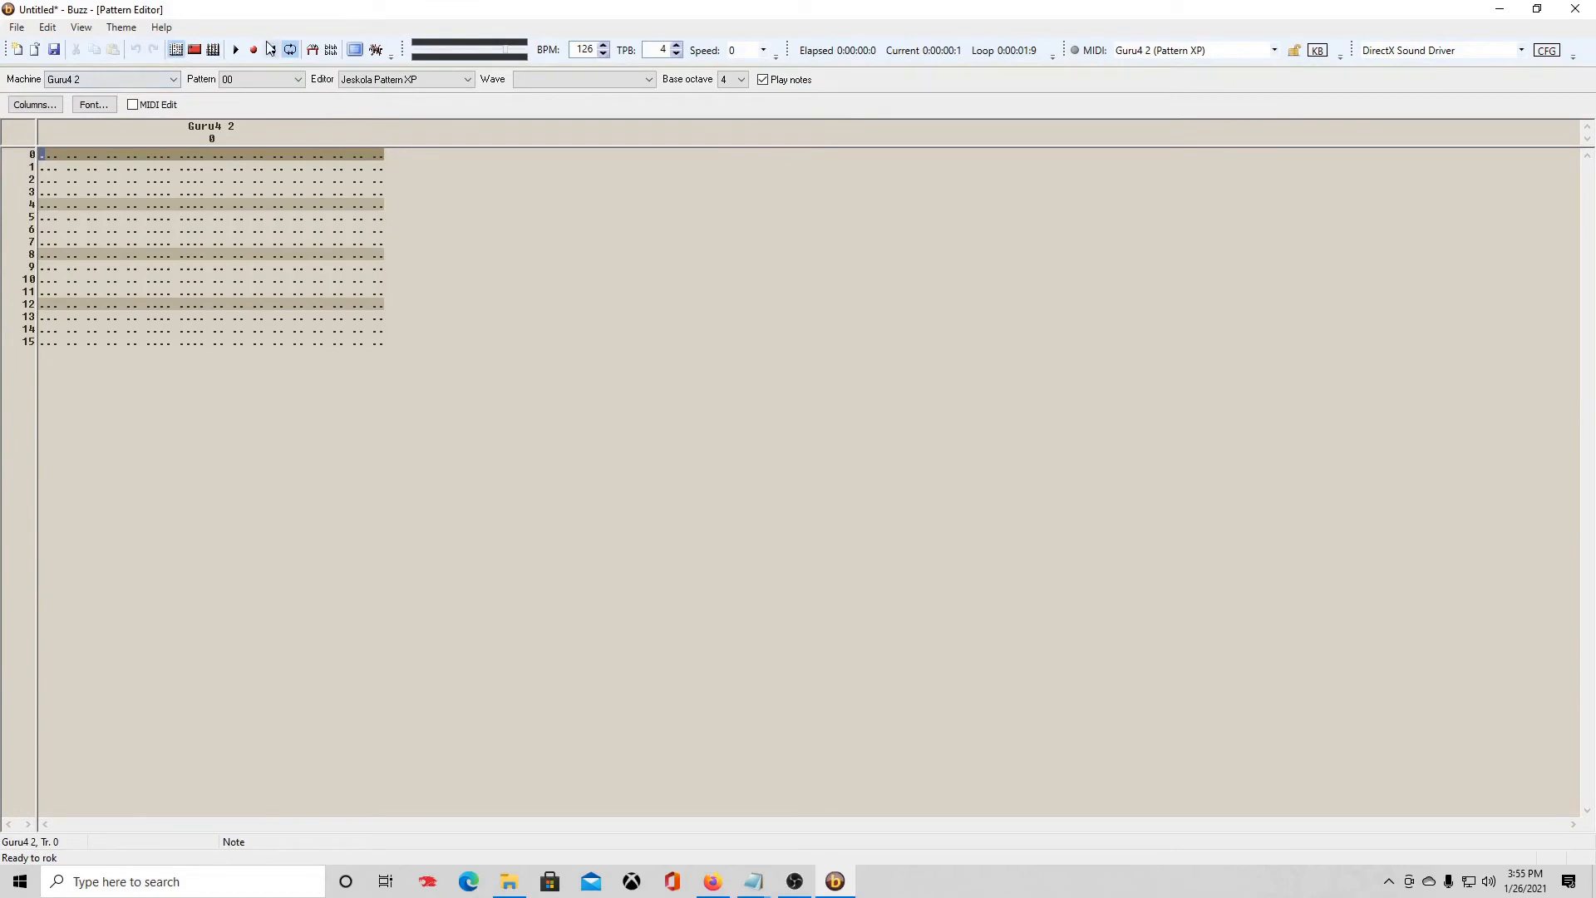
{"action": "right_click", "coordinate": [493, 258]}
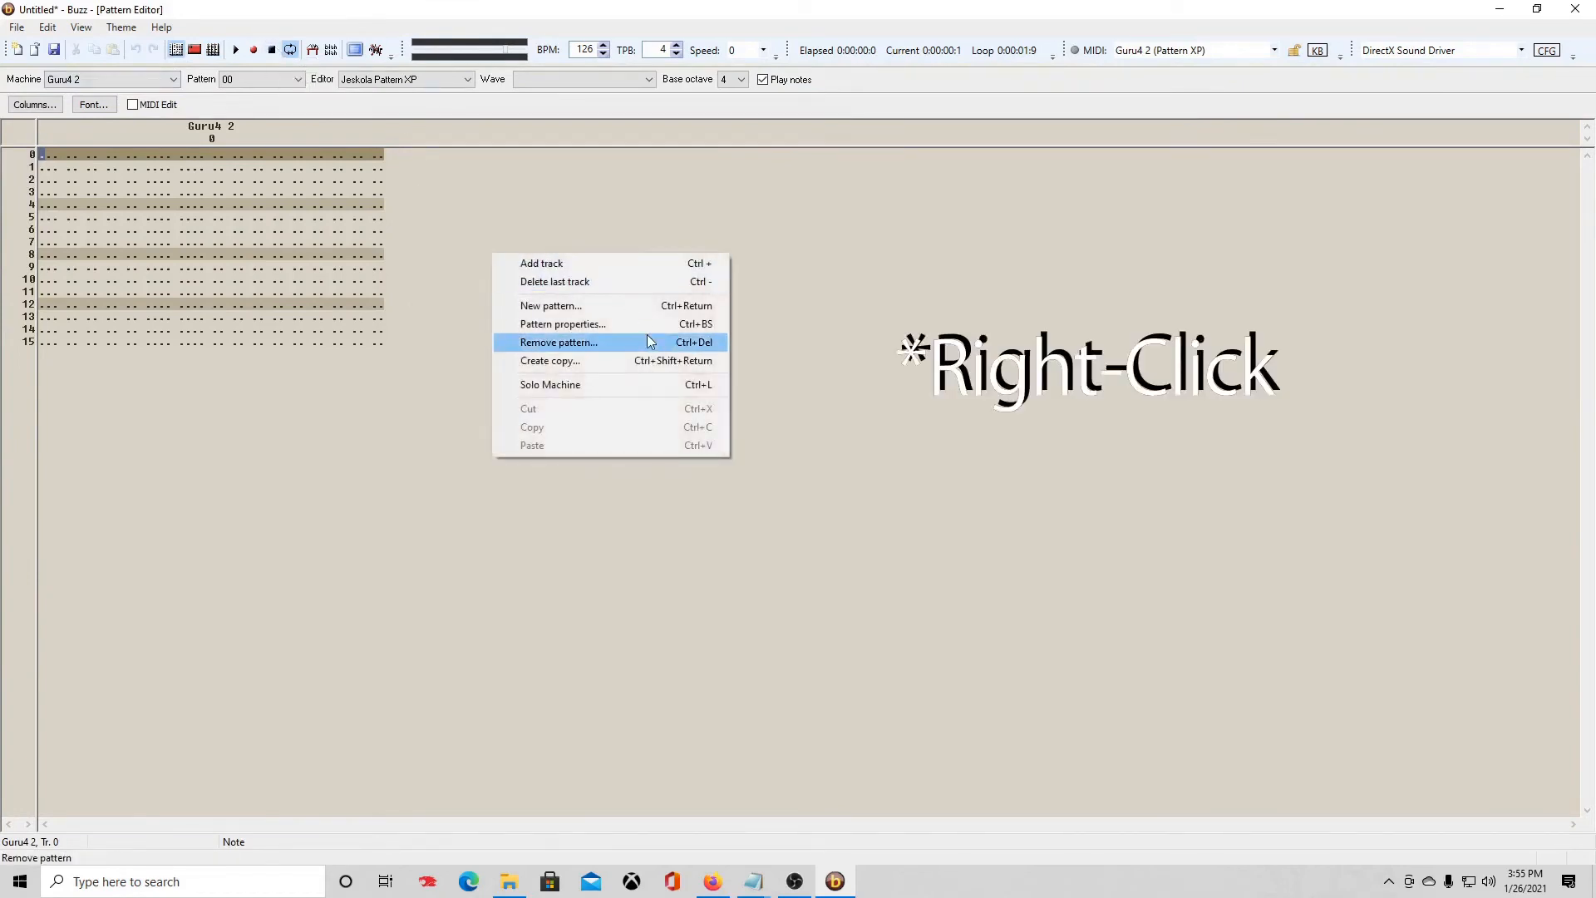
{"action": "left_click", "coordinate": [608, 323]}
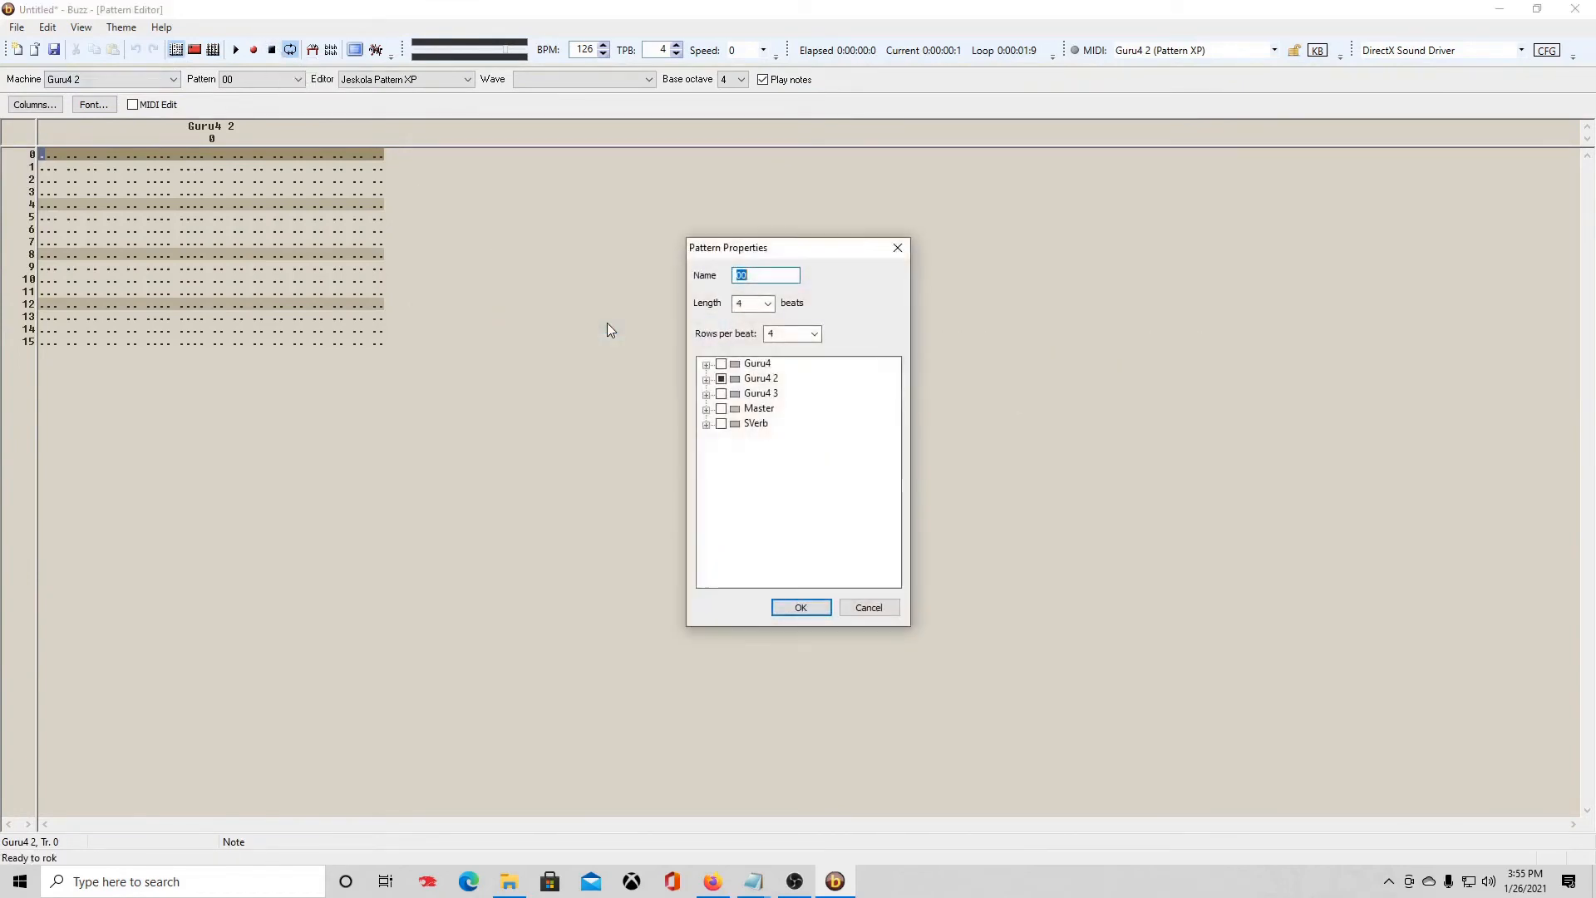
{"action": "type", "text": "01"}
{"action": "key", "text": "Return"}
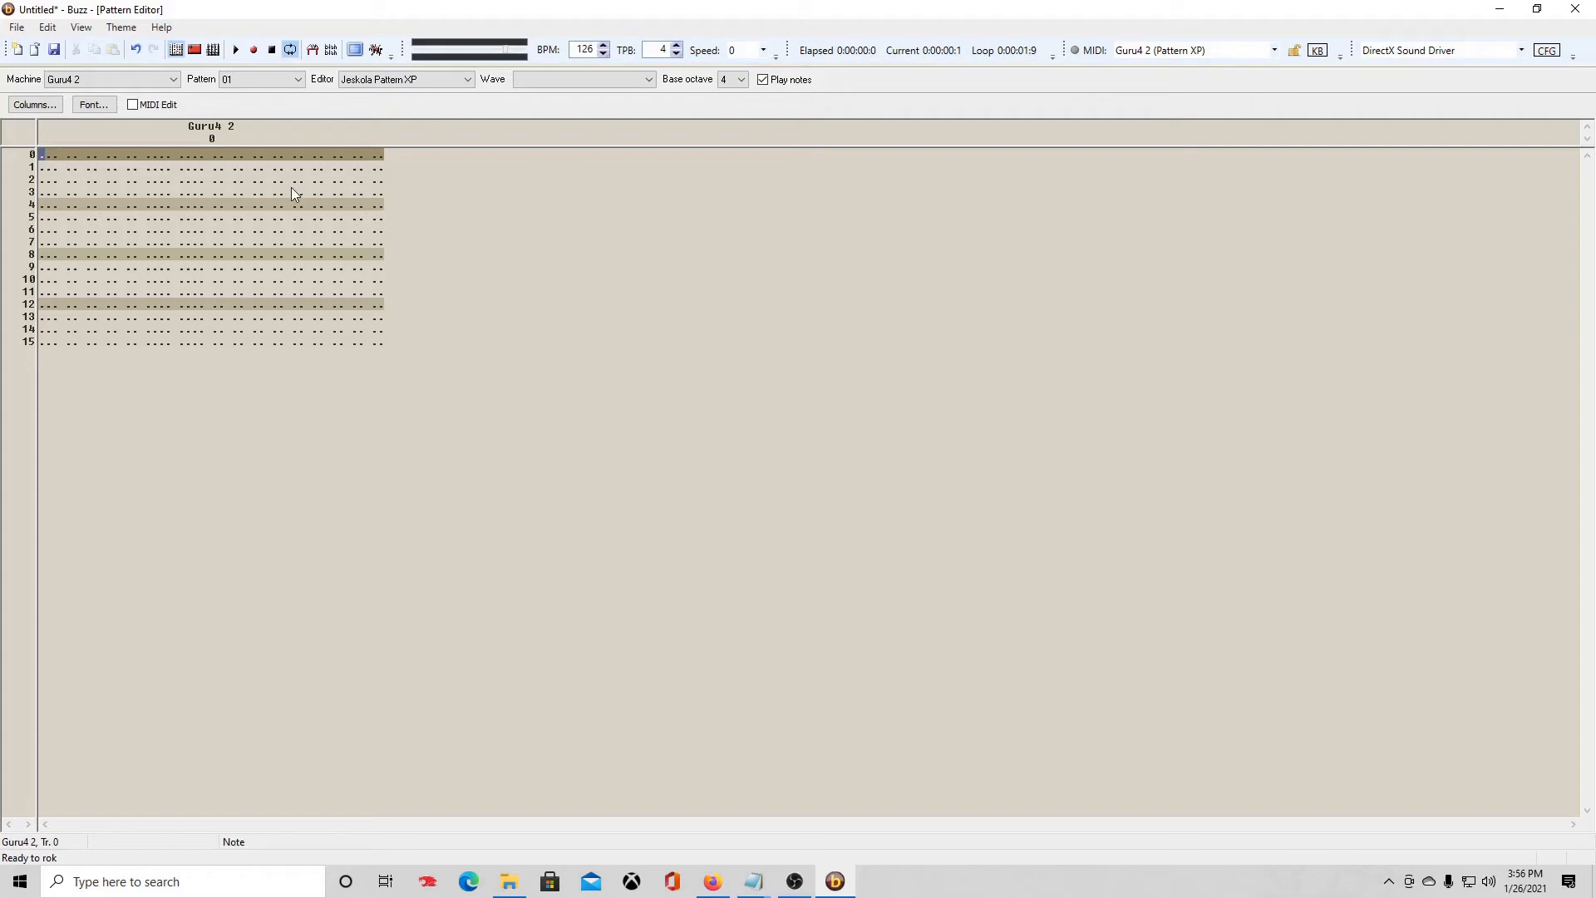
Step: Enter G-4, B-4 and D-5 on rows 0, 4 and 8 of Guru4 2's pattern 01
{"action": "left_click", "coordinate": [43, 157]}
{"action": "key", "text": "b"}
{"action": "left_click", "coordinate": [42, 206]}
{"action": "key", "text": "m"}
Step: Place pattern 01 at row 0 of the Guru4 2 sequence track, play the sequence and stop it
{"action": "left_click", "coordinate": [214, 50]}
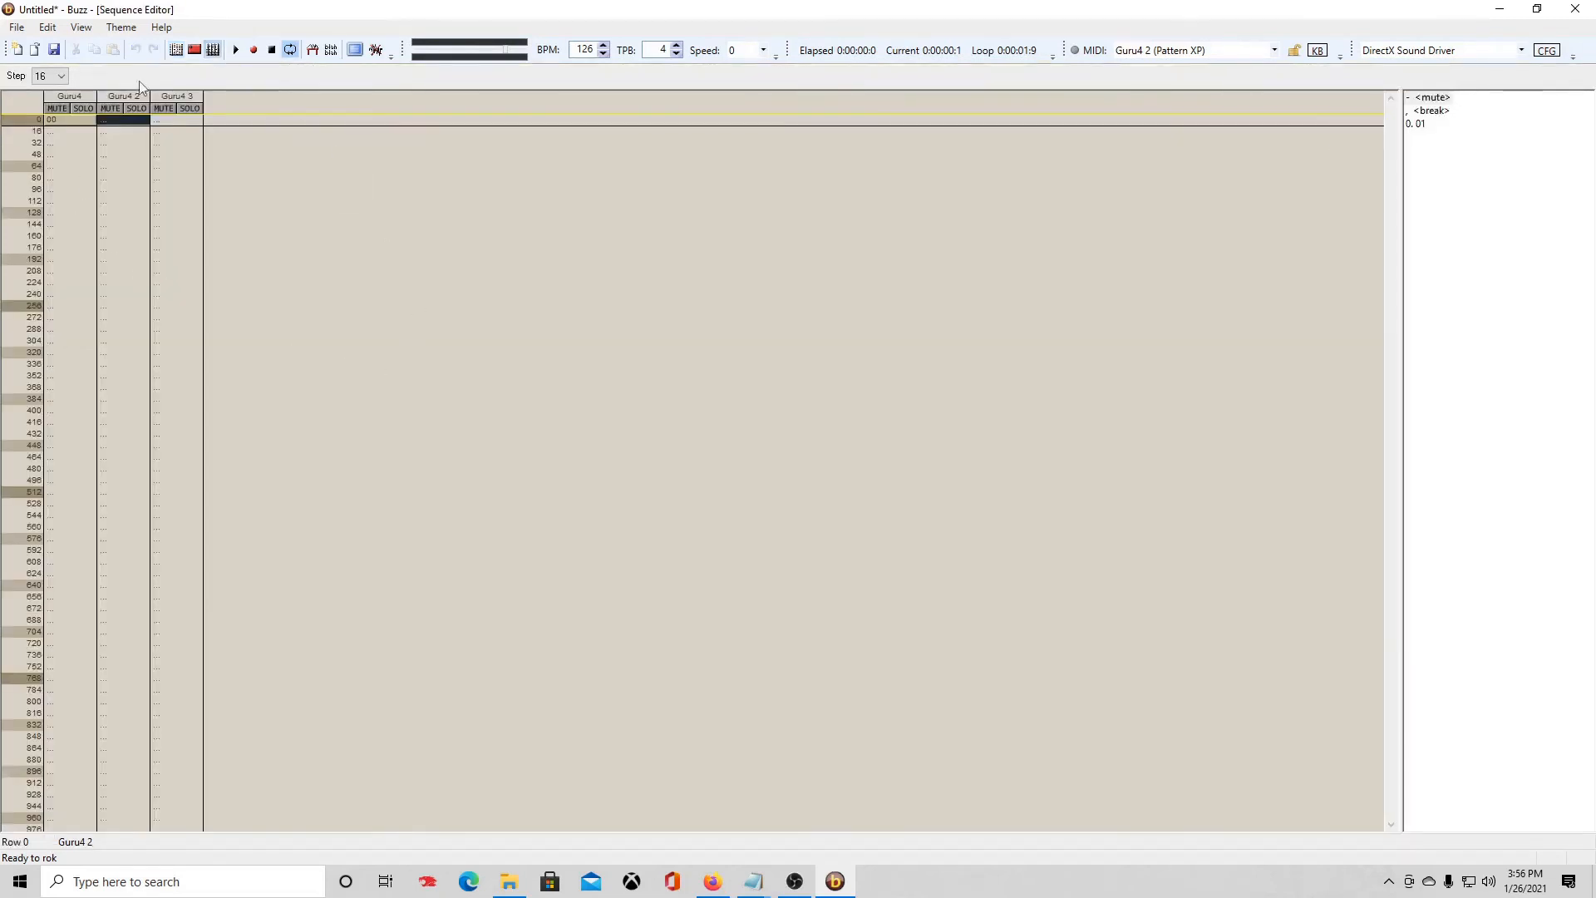
{"action": "key", "text": "0"}
{"action": "left_click", "coordinate": [236, 52]}
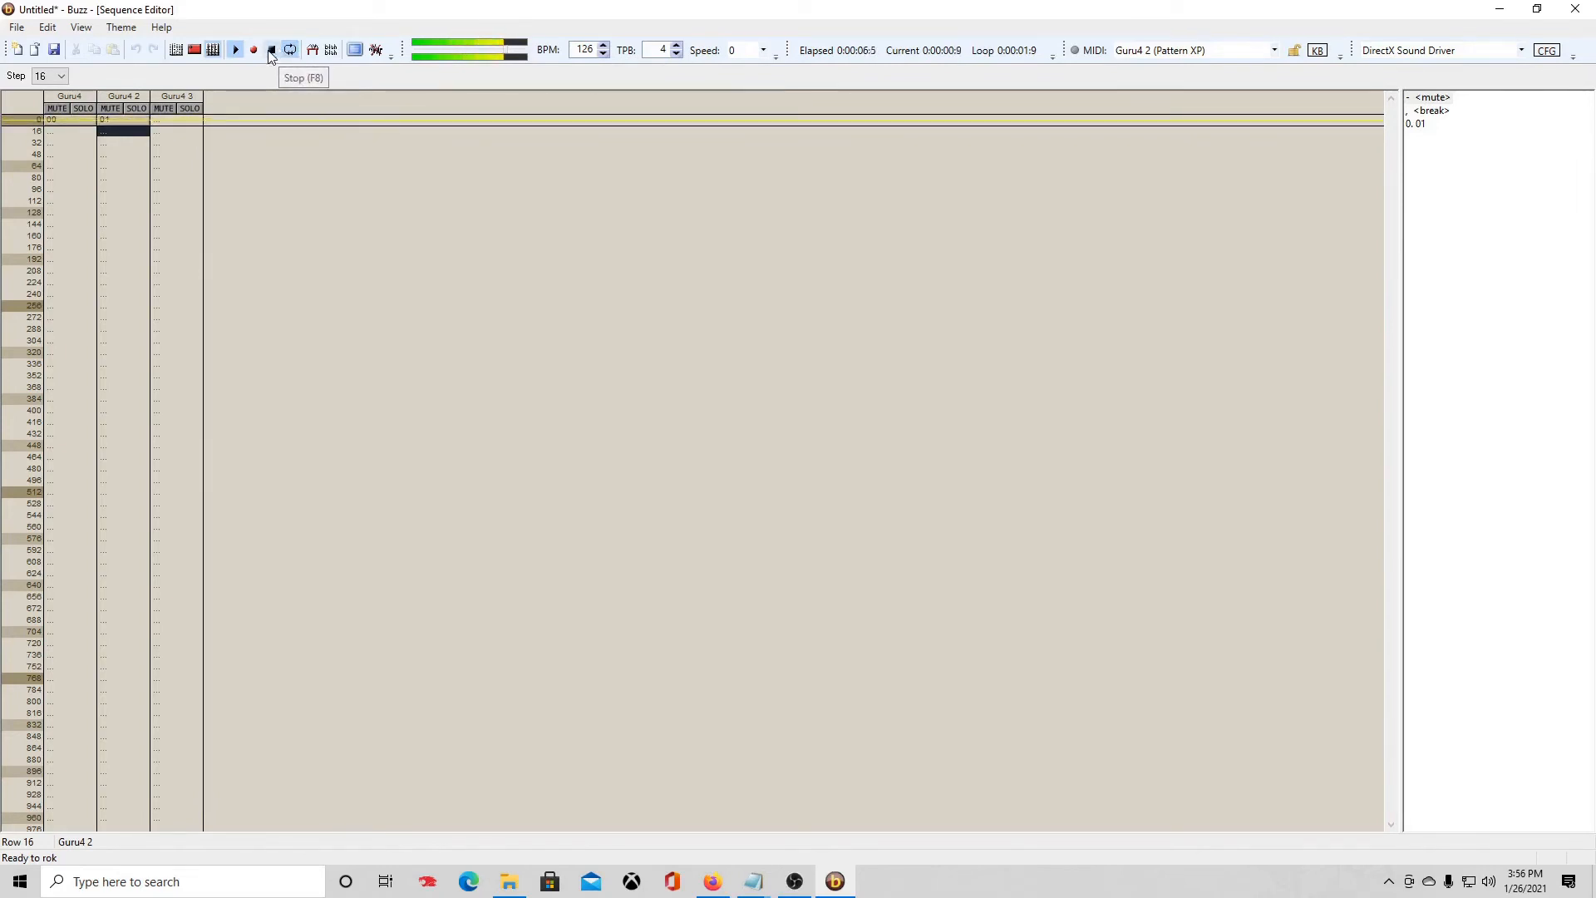
{"action": "left_click", "coordinate": [271, 52]}
Step: Rename Guru4 3's pattern as 02 and place it at row 0 of the Guru4 3 sequence track
{"action": "left_click", "coordinate": [184, 121]}
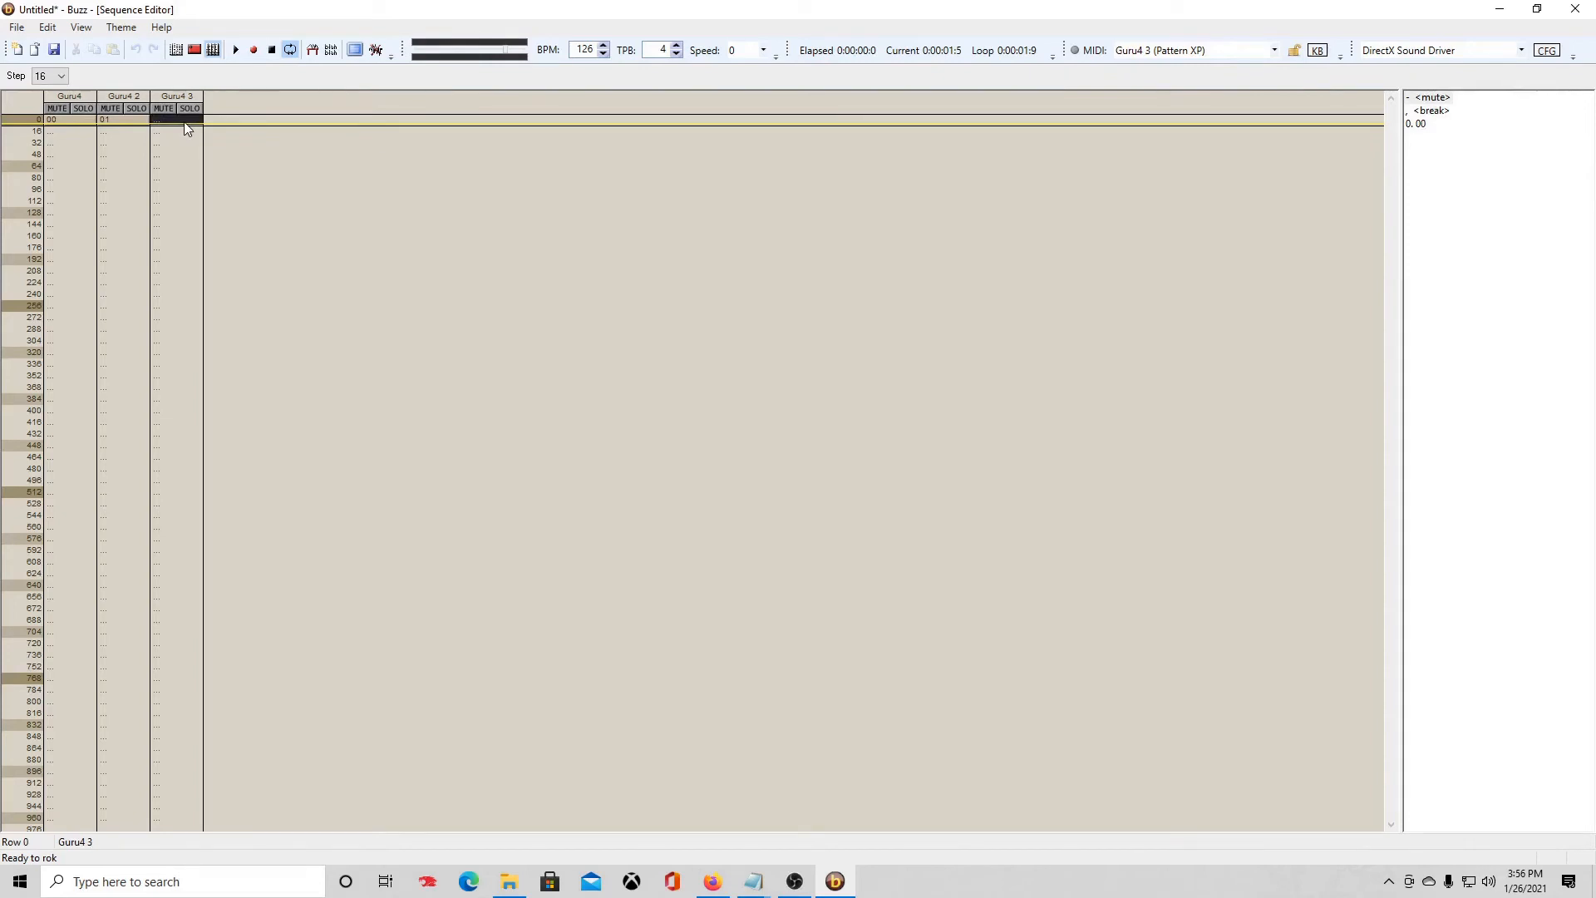
{"action": "double_click", "coordinate": [183, 125]}
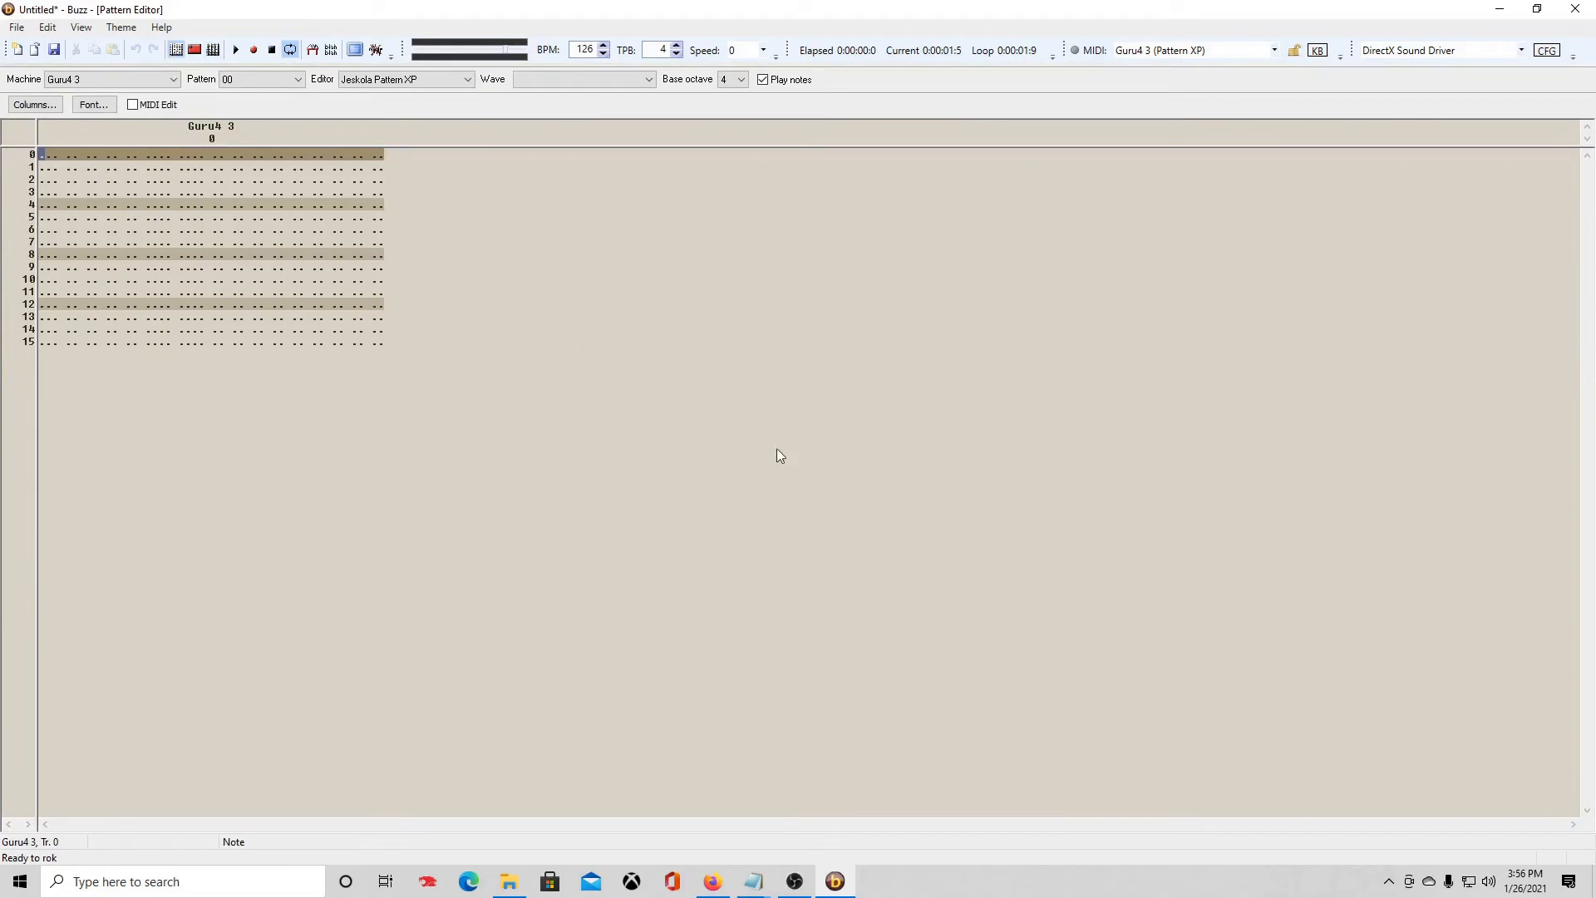
{"action": "right_click", "coordinate": [521, 276]}
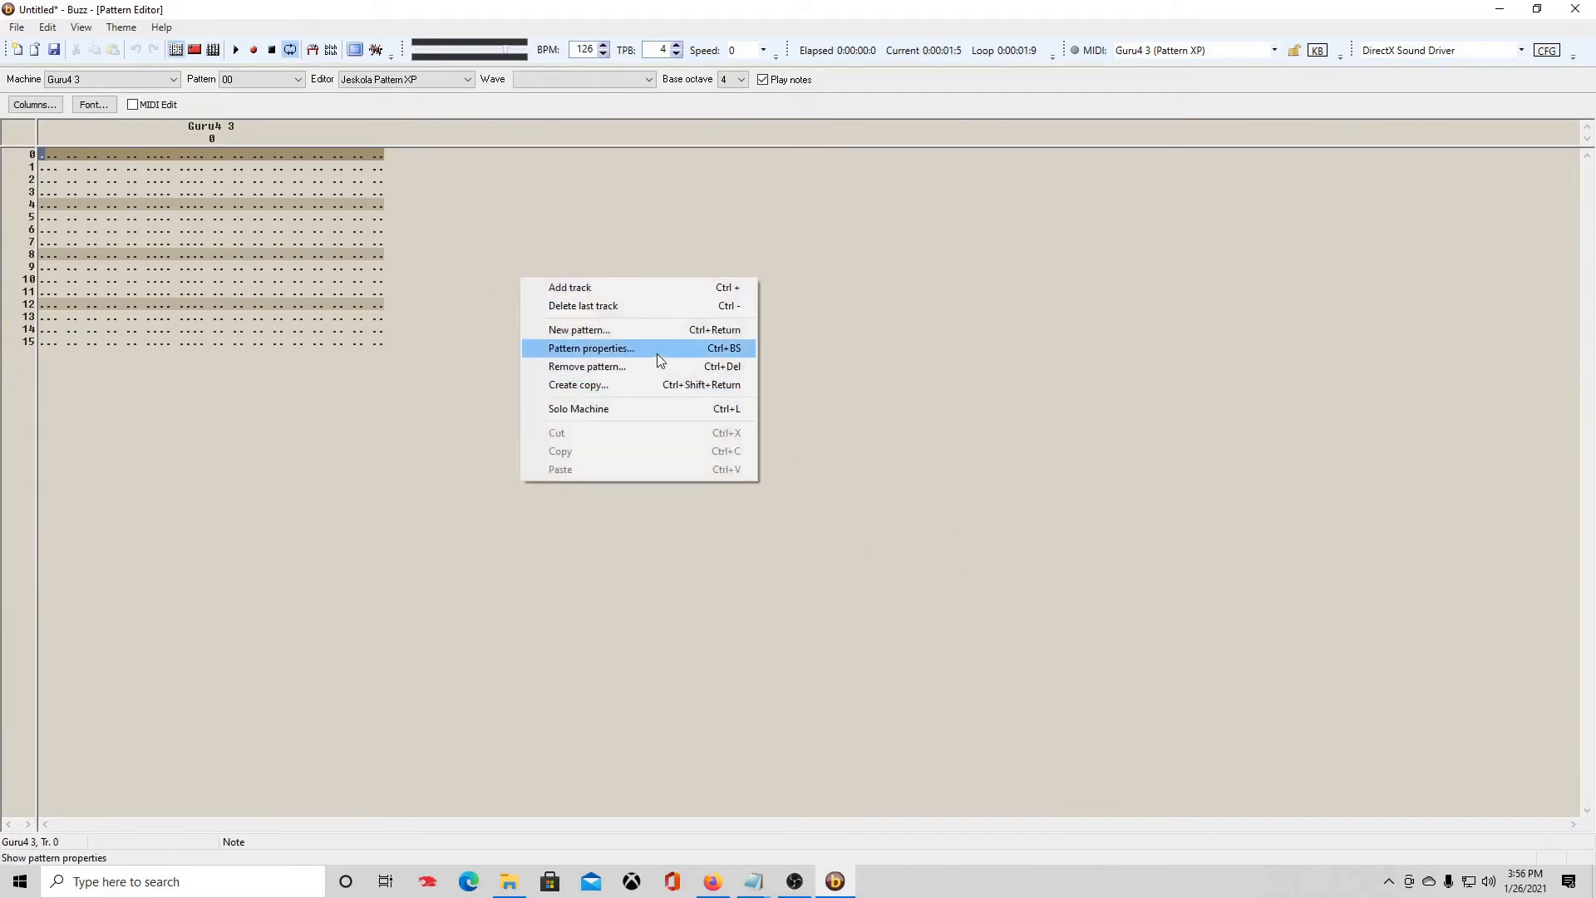
{"action": "left_click", "coordinate": [656, 353]}
{"action": "type", "text": "02"}
{"action": "key", "text": "Return"}
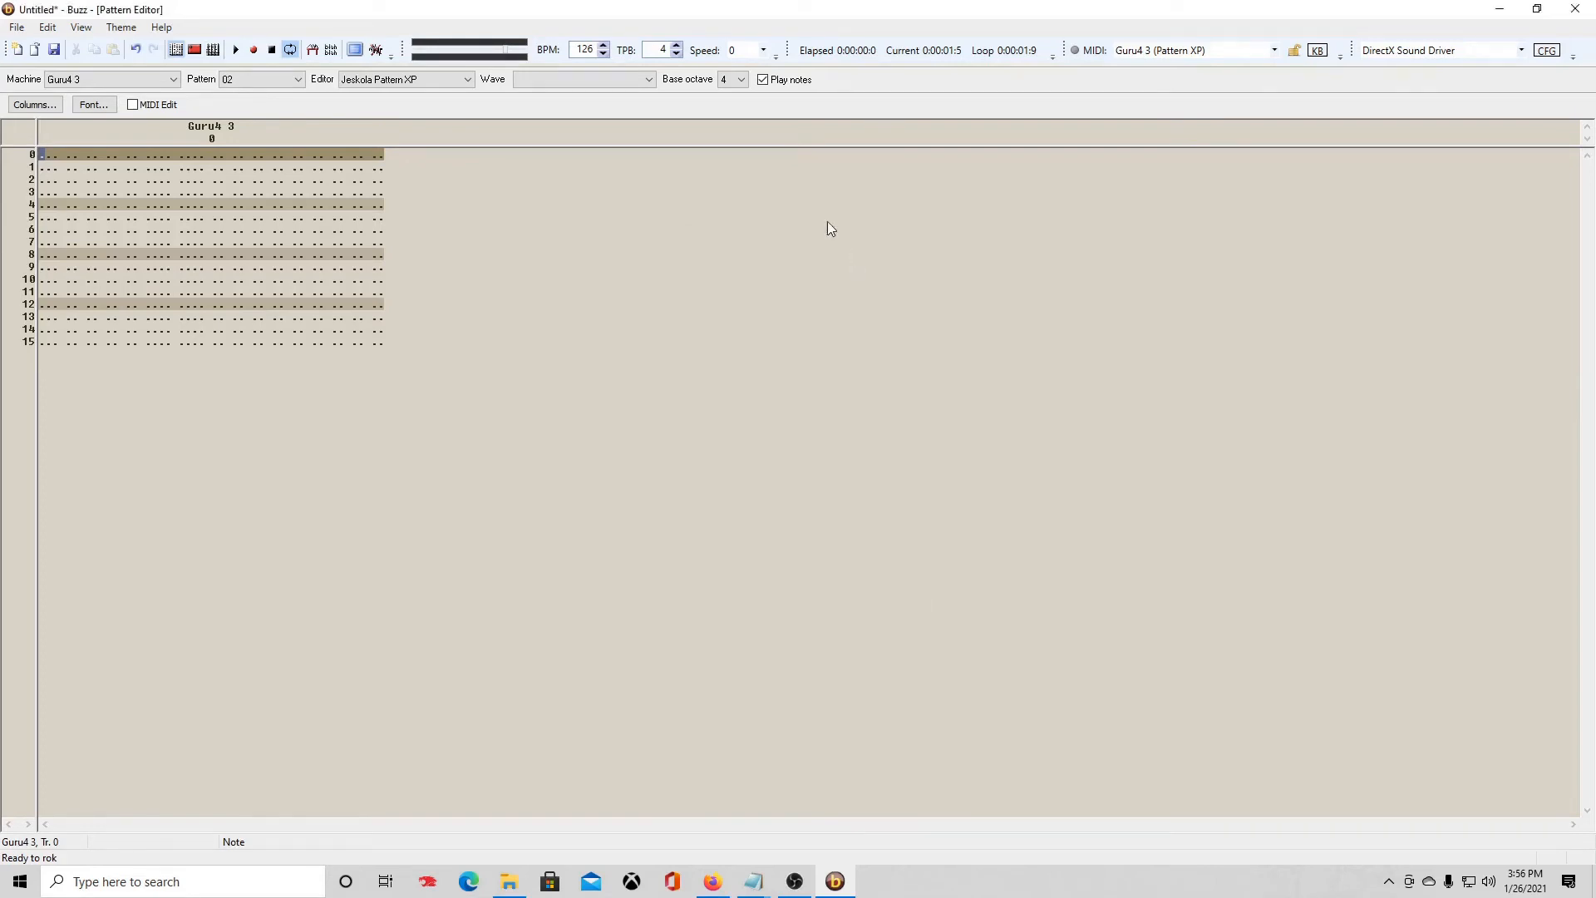
{"action": "left_click", "coordinate": [213, 50]}
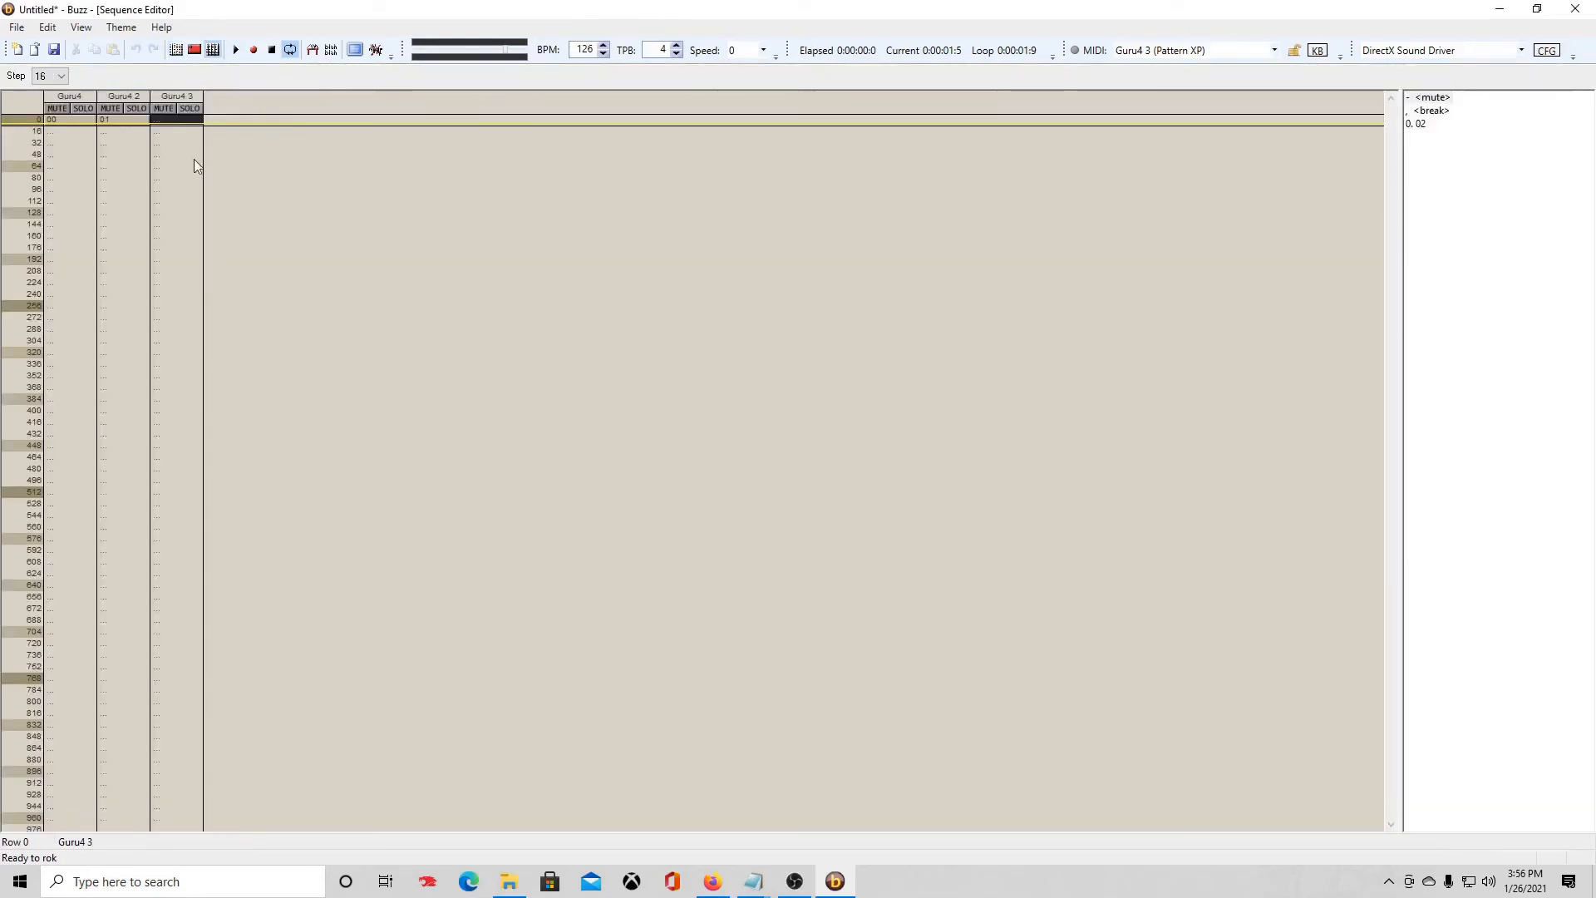
{"action": "key", "text": "0"}
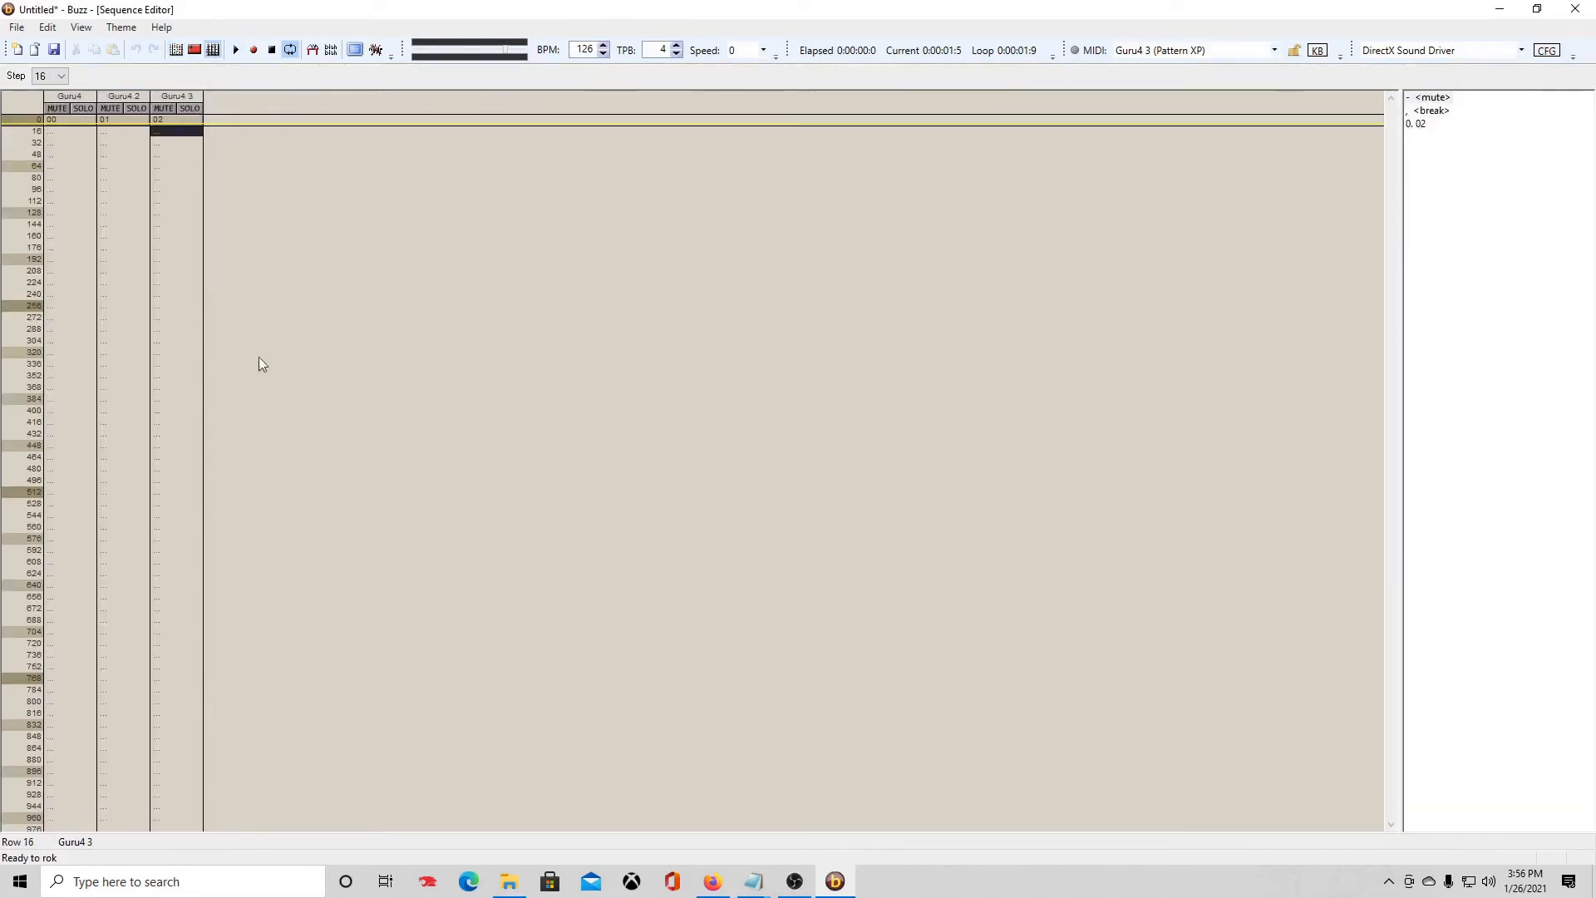
Step: Create three successive copies of Guru4's pattern 00, named 01, 02 and 03
{"action": "double_click", "coordinate": [67, 119]}
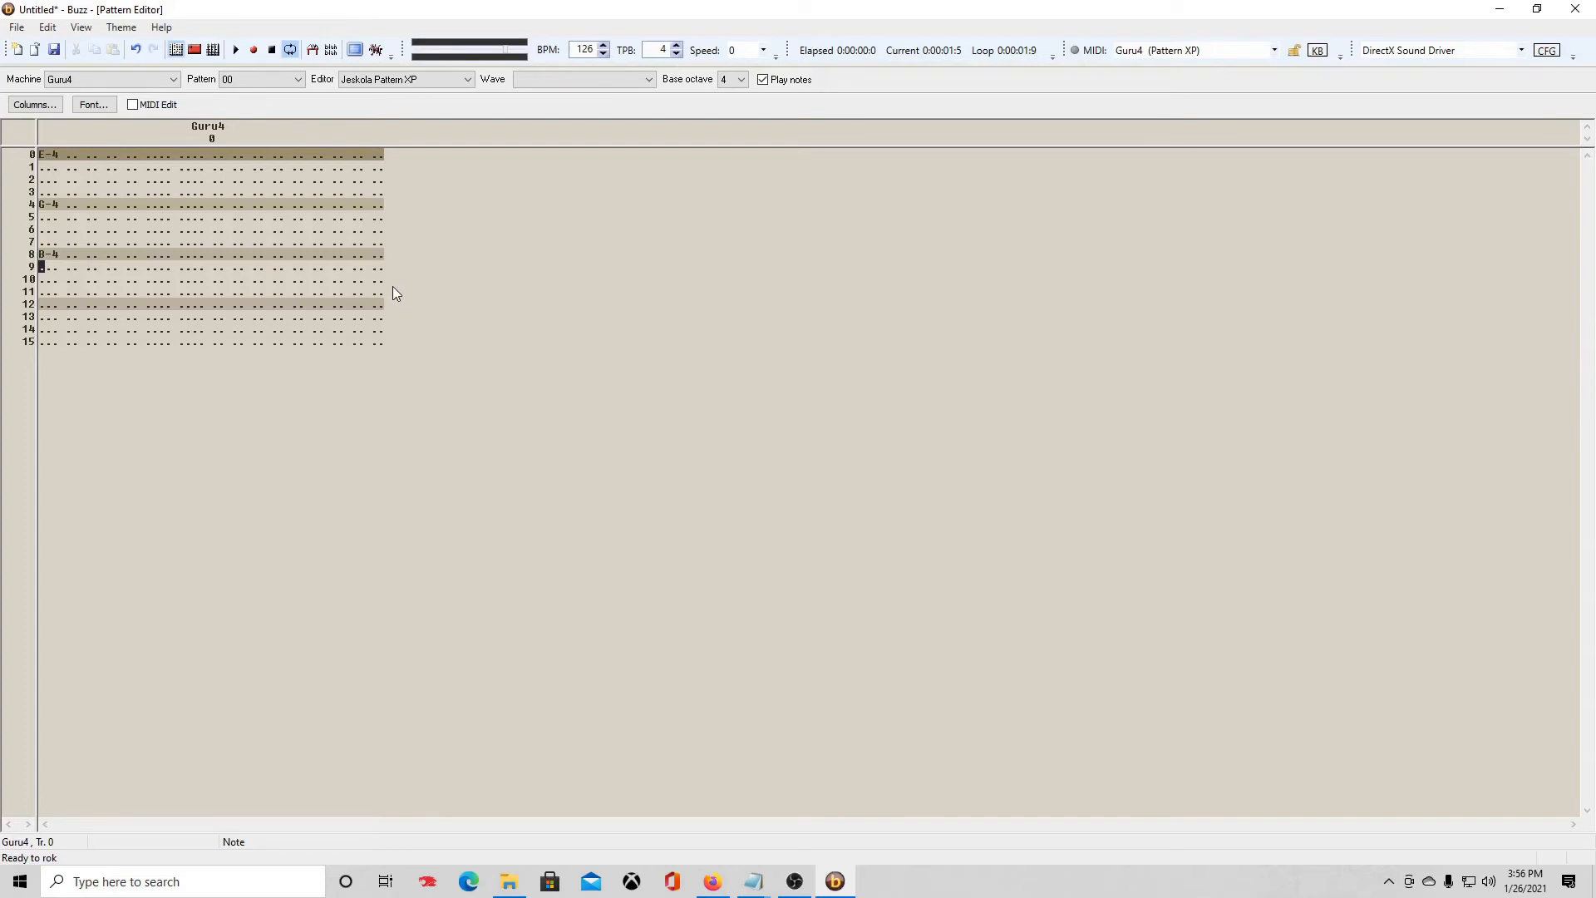
{"action": "key", "text": "ctrl+shift+Return"}
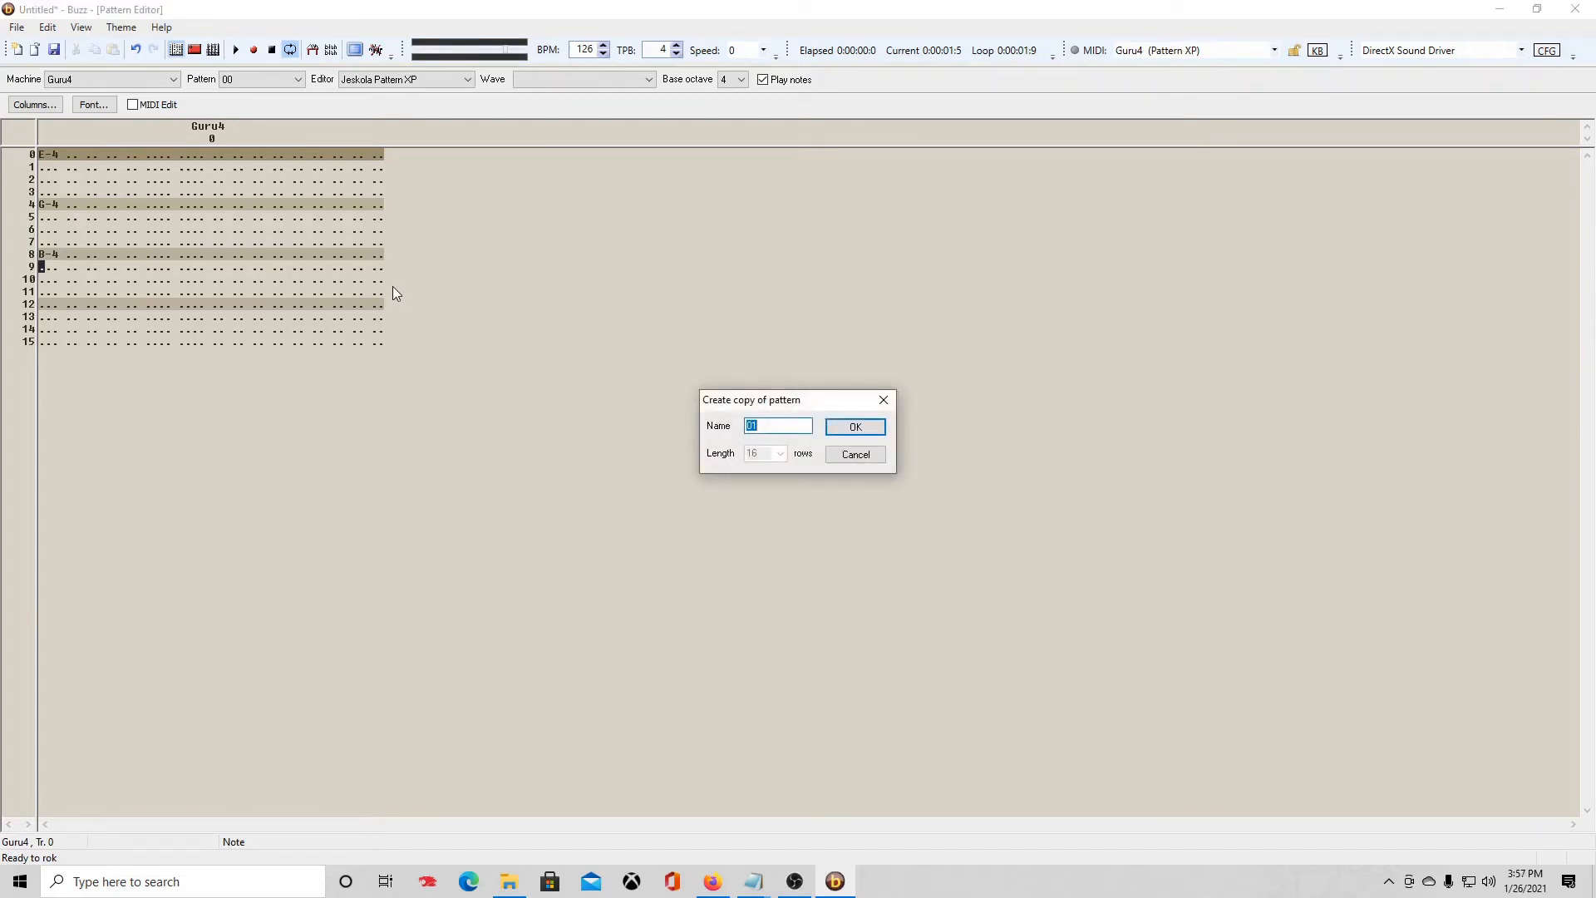
{"action": "key", "text": "Return"}
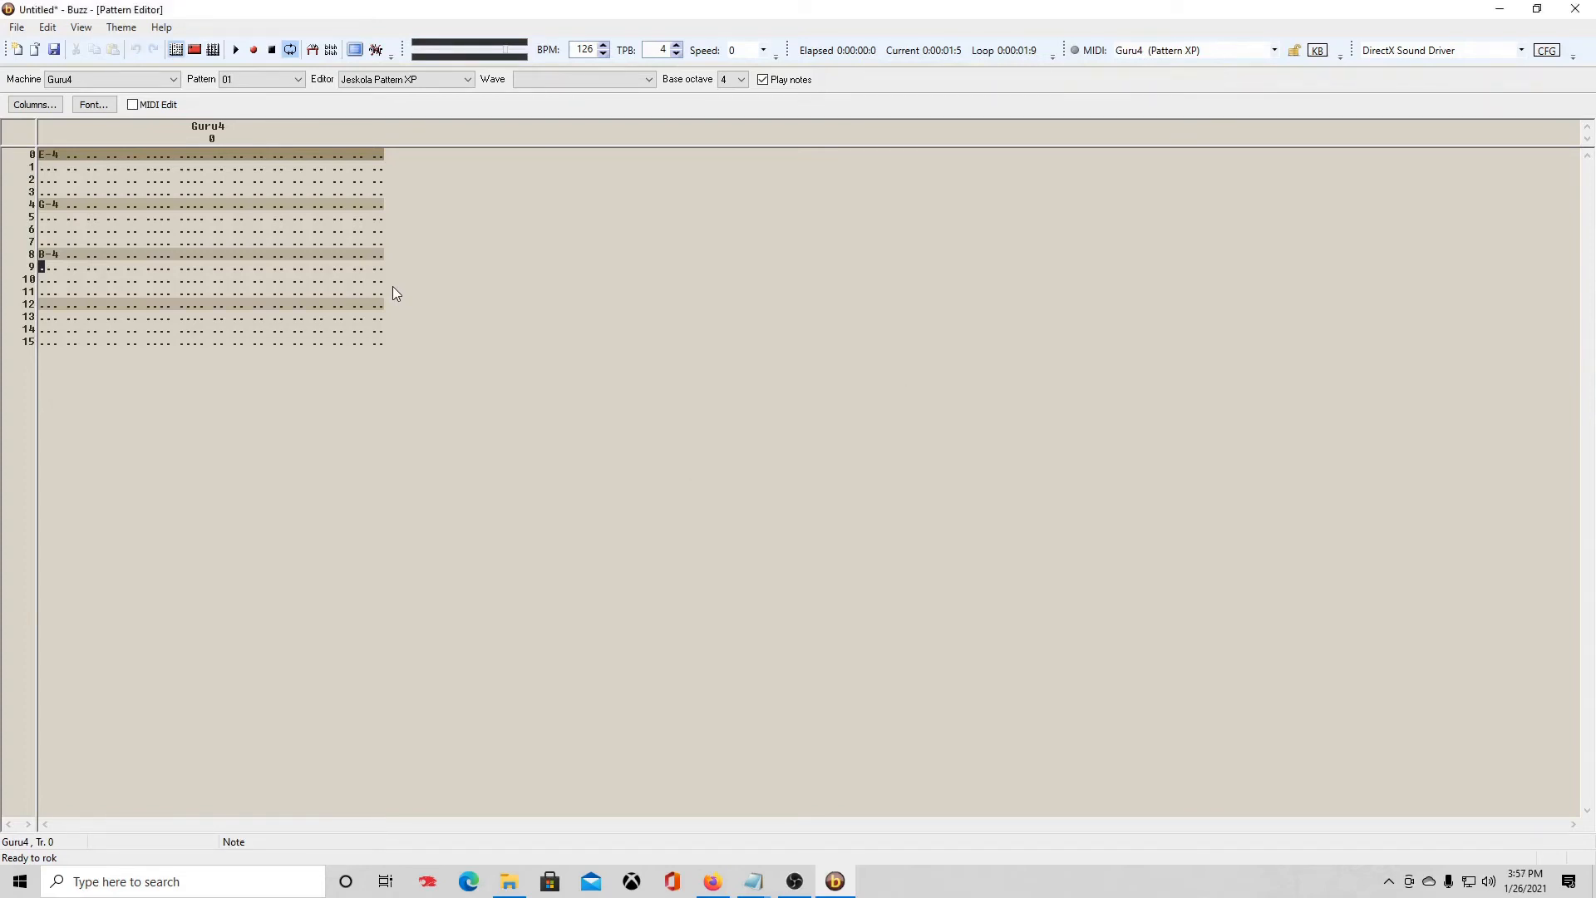
{"action": "key", "text": "ctrl+shift+Return"}
{"action": "key", "text": "Return"}
{"action": "key", "text": "ctrl+shift+Return"}
{"action": "key", "text": "Return"}
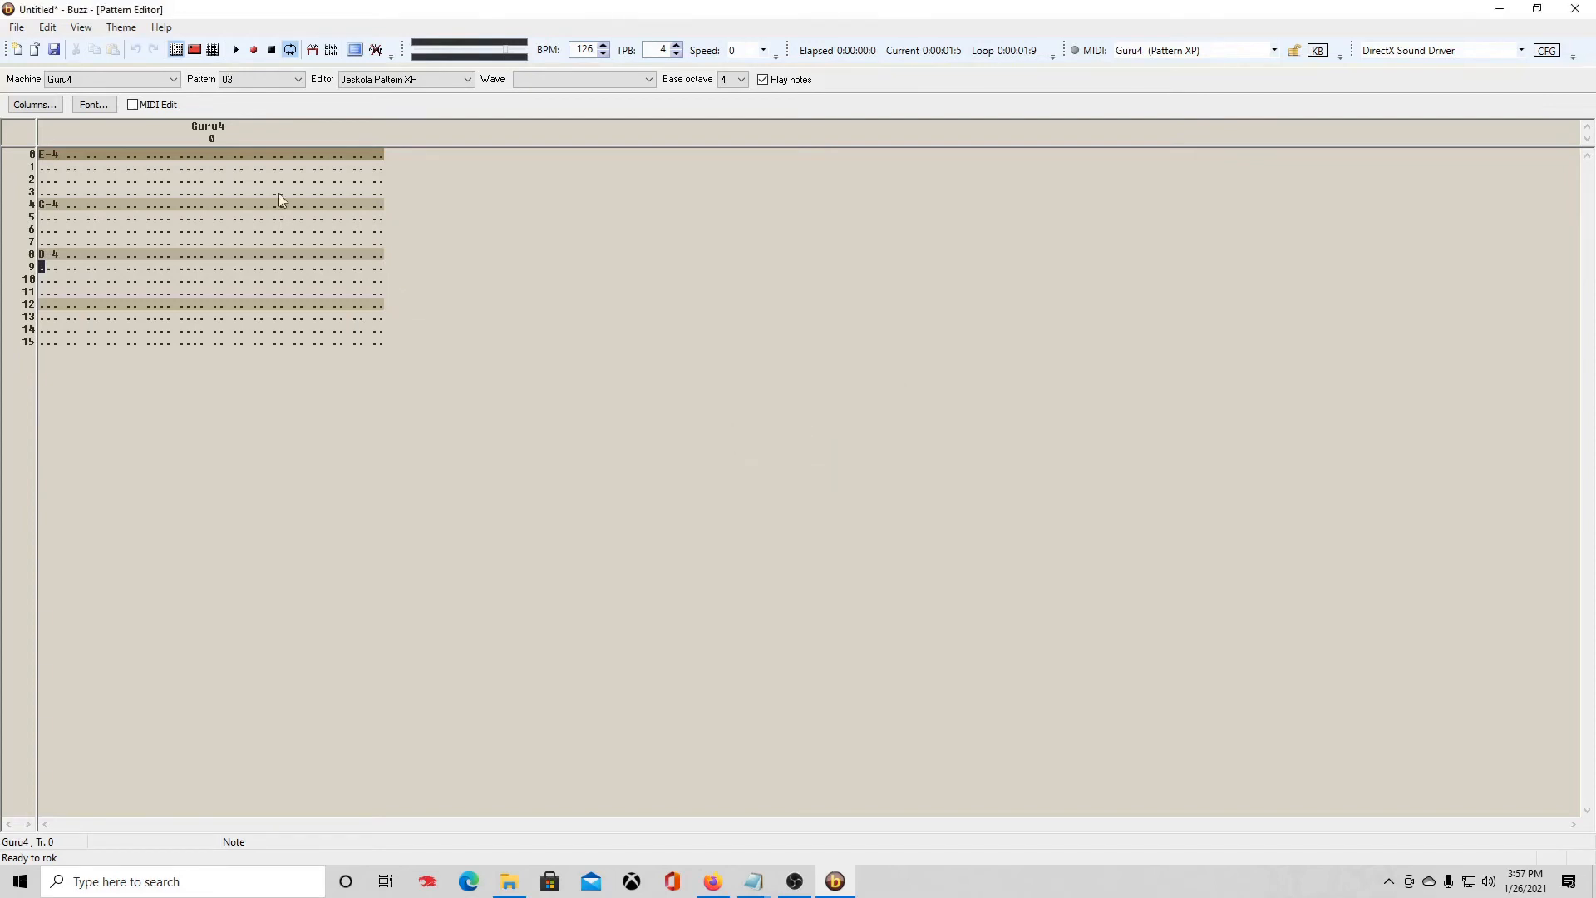
Step: Place patterns 01, 02, 03 and 00 at rows 32, 64, 96 and 128 of the Guru4 sequence track
{"action": "left_click", "coordinate": [214, 50]}
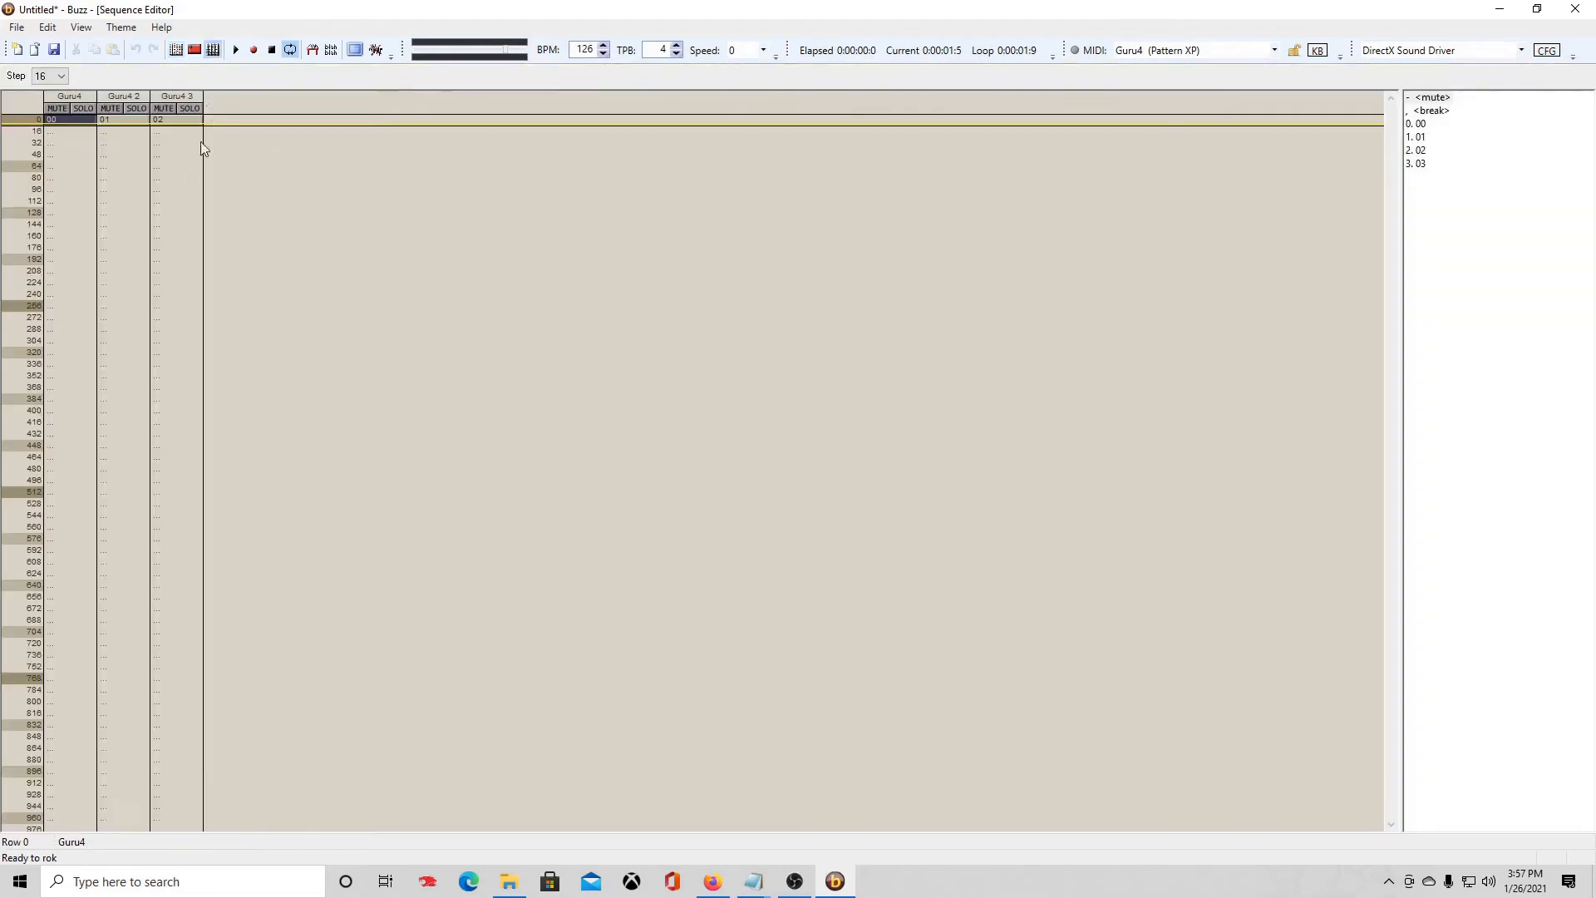
{"action": "left_click", "coordinate": [88, 134]}
{"action": "left_click", "coordinate": [79, 142]}
{"action": "key", "text": "1"}
{"action": "left_click", "coordinate": [57, 169]}
{"action": "key", "text": "2"}
{"action": "left_click", "coordinate": [57, 191]}
{"action": "key", "text": "3"}
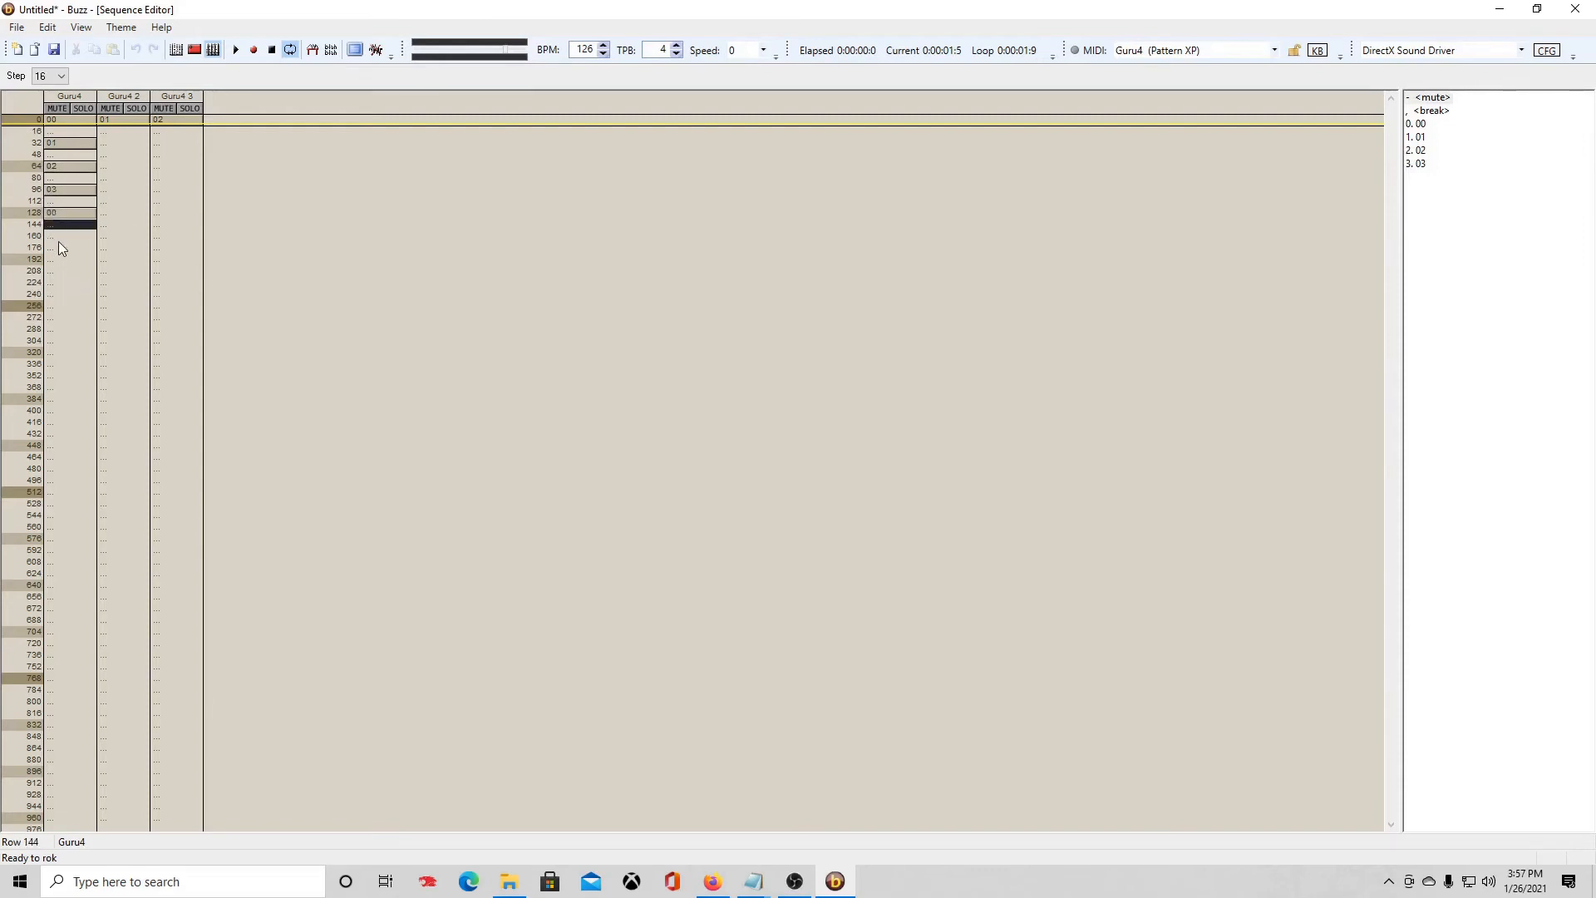
Step: Place patterns 01, 02 and 03 at rows 160, 192 and 224 of the Guru4 track and set the song end at row 256
{"action": "left_click", "coordinate": [51, 237]}
{"action": "key", "text": "1"}
{"action": "left_click", "coordinate": [58, 260]}
{"action": "key", "text": "2"}
{"action": "left_click", "coordinate": [50, 283]}
{"action": "key", "text": "3"}
{"action": "key", "text": "ctrl+e"}
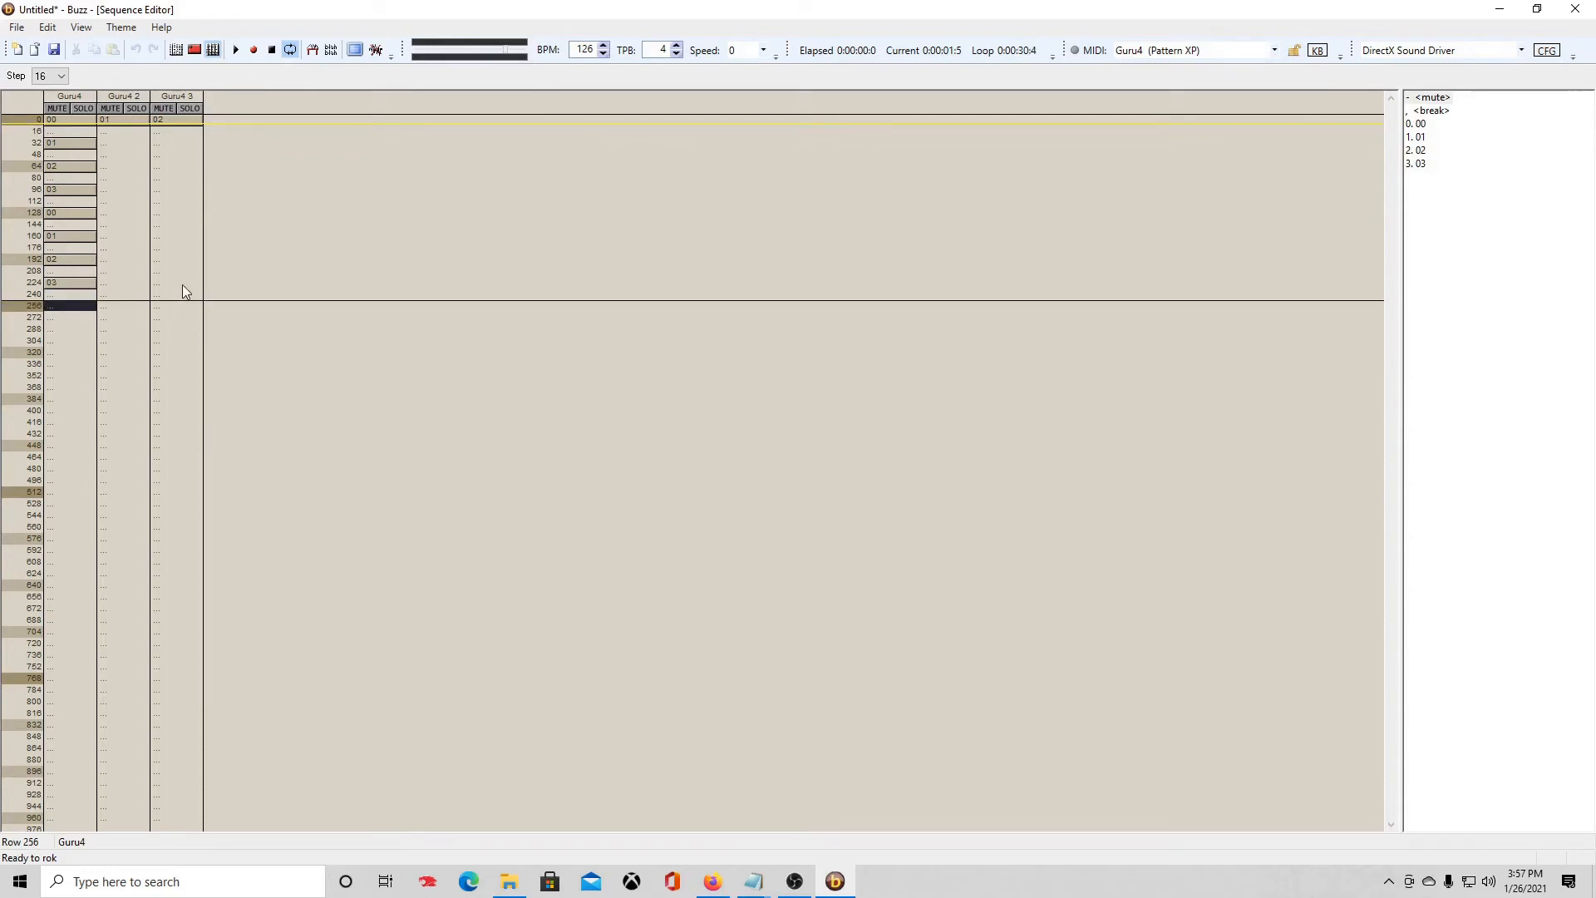
Step: Set the playback loop from row 64 to row 128, play the looped section and stop it
{"action": "left_click", "coordinate": [58, 121]}
{"action": "left_click", "coordinate": [59, 167]}
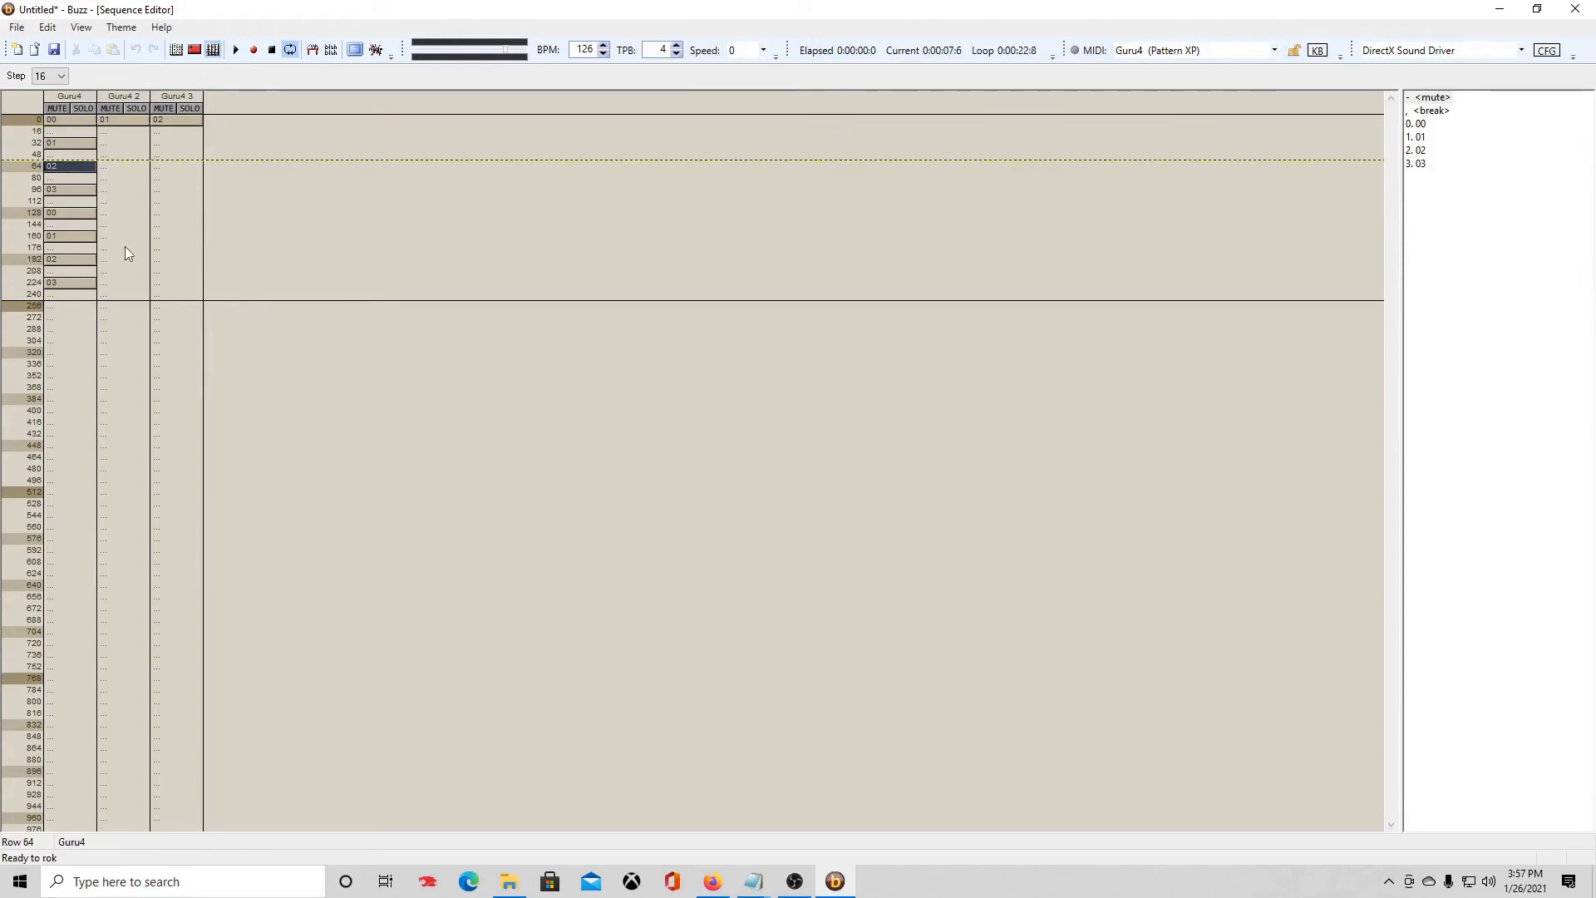
{"action": "left_click", "coordinate": [69, 216]}
{"action": "key", "text": "ctrl+e"}
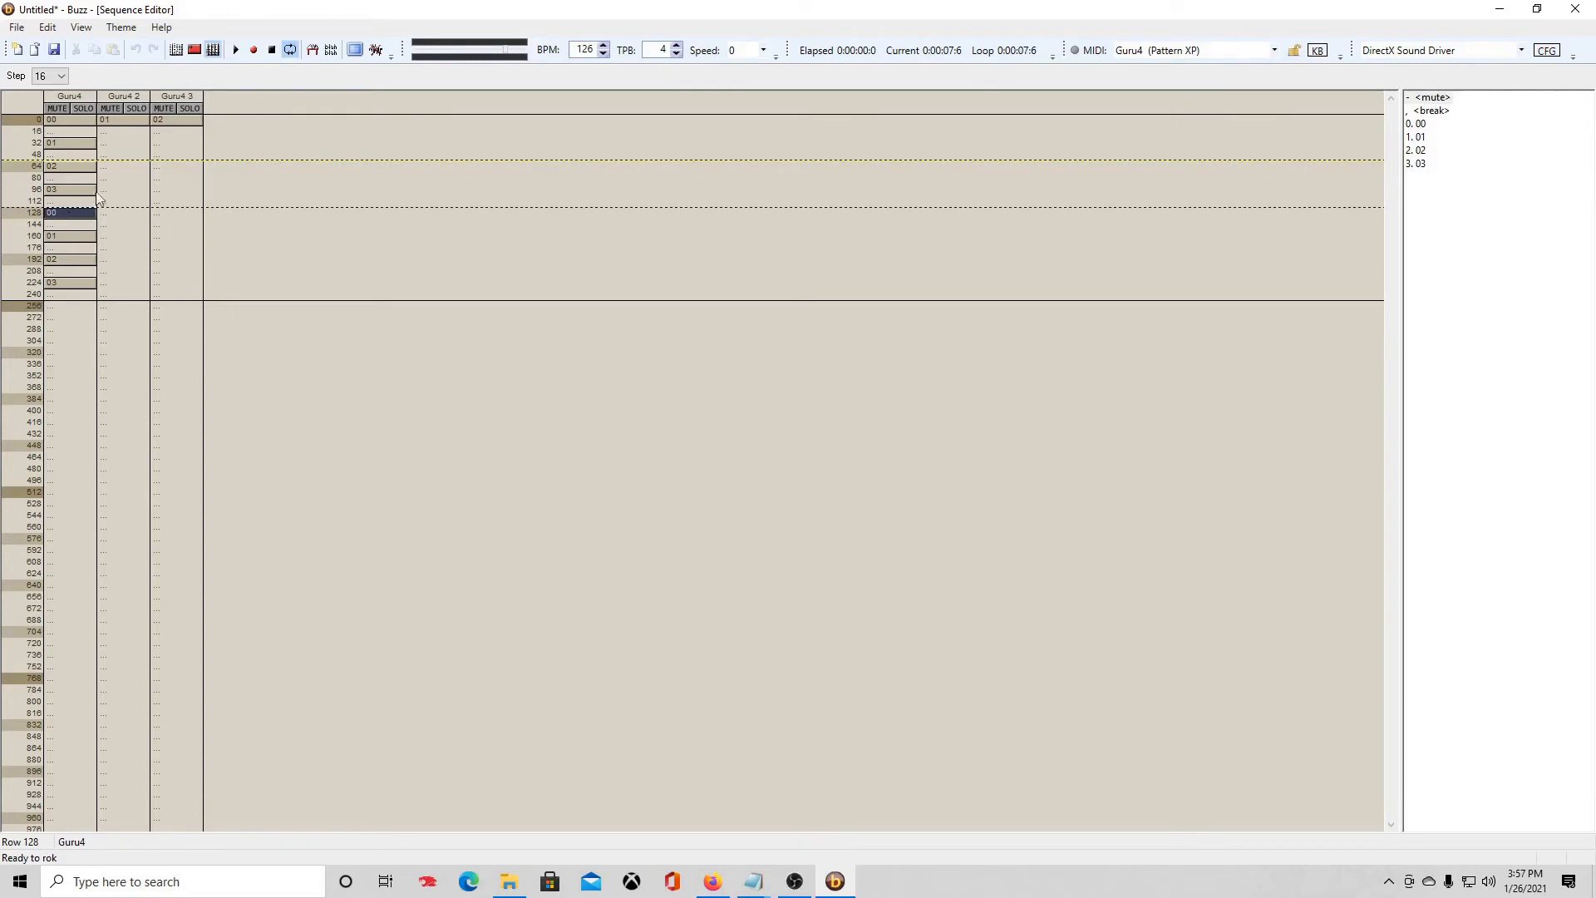
{"action": "left_click", "coordinate": [235, 51]}
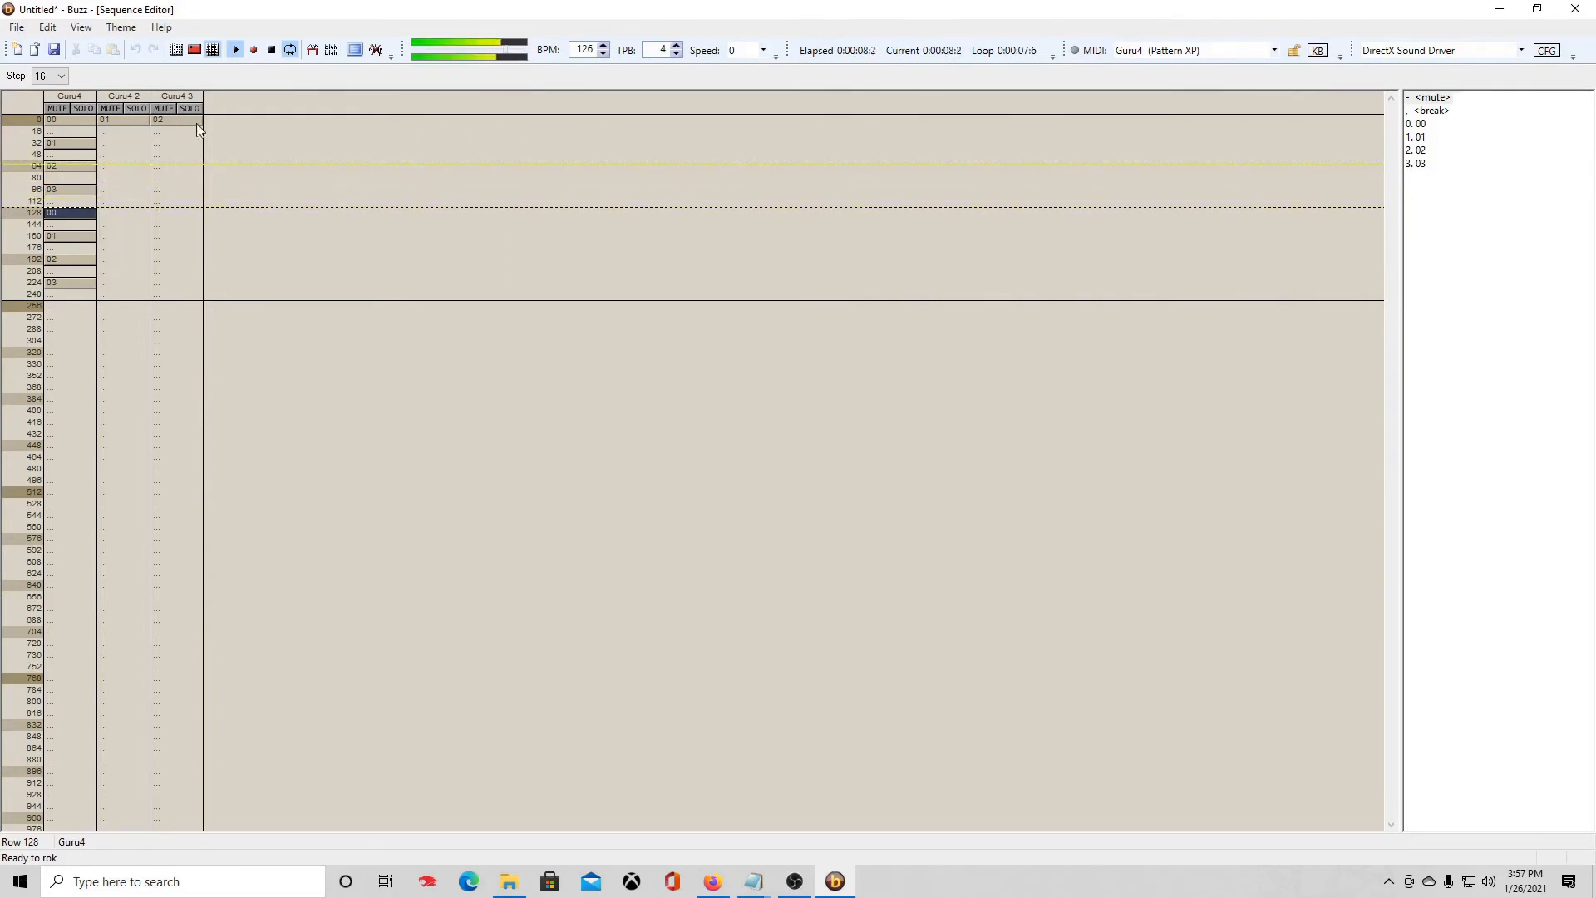
{"action": "left_click", "coordinate": [276, 48]}
Step: Create three copies of Guru4 2's pattern 01, named 00, 02 and 03
{"action": "double_click", "coordinate": [118, 120]}
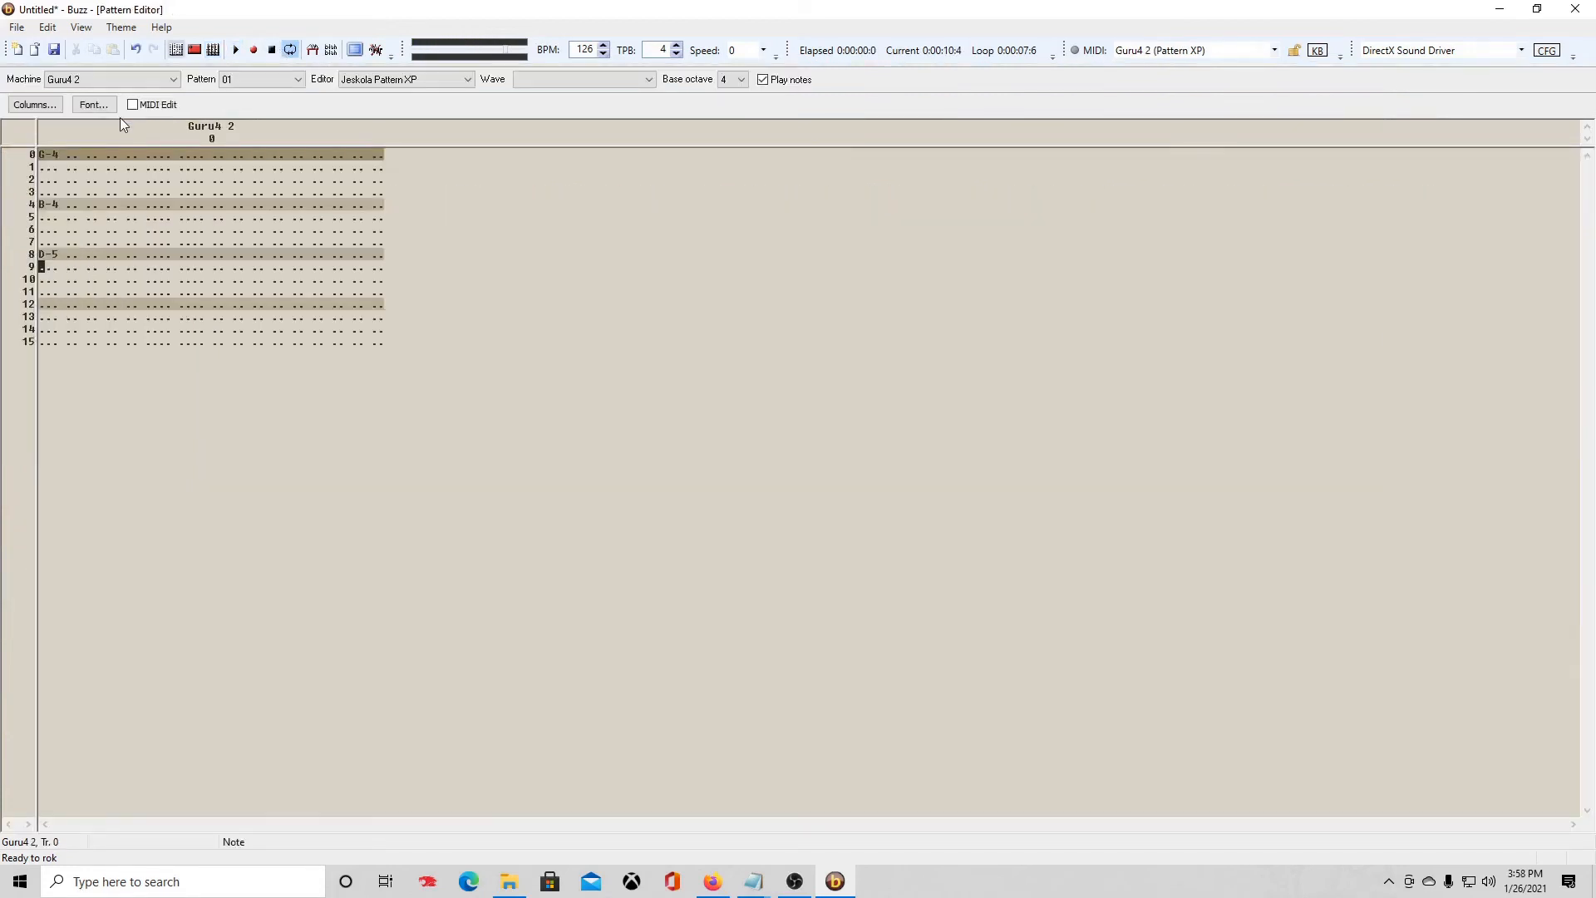
{"action": "key", "text": "ctrl+BackSpace"}
{"action": "left_click", "coordinate": [856, 426]}
{"action": "key", "text": "ctrl+BackSpace"}
{"action": "left_click", "coordinate": [858, 427]}
{"action": "key", "text": "ctrl+BackSpace"}
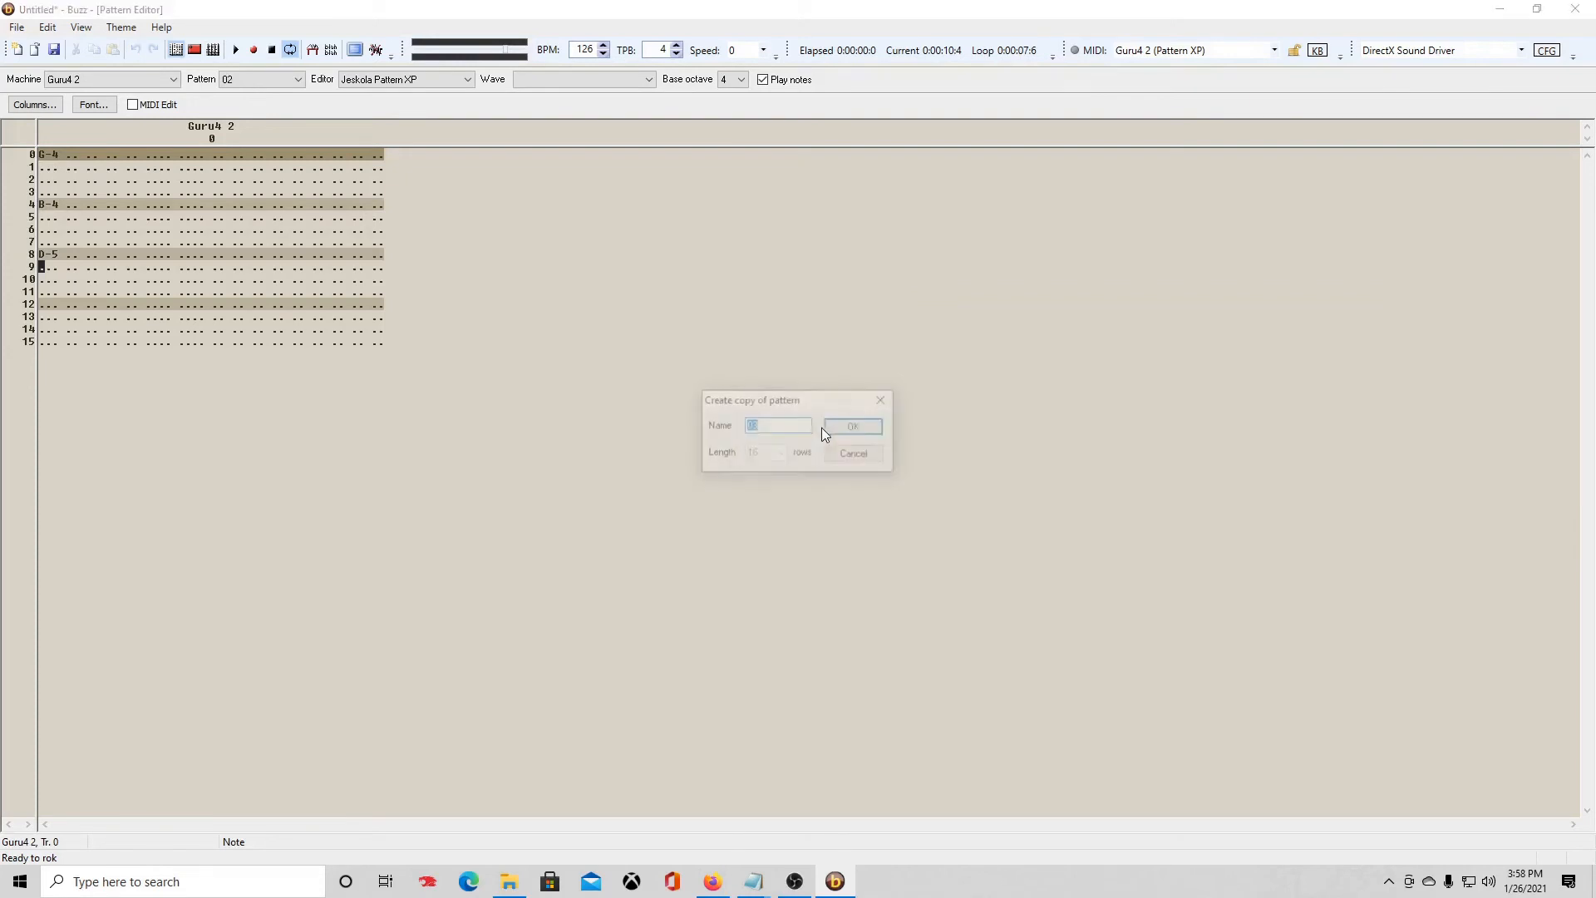
{"action": "key", "text": "Return"}
Step: Place pattern 00 at row 80 and pattern 02 at row 112 of the Guru4 2 track, then play the loop and stop
{"action": "left_click", "coordinate": [212, 50]}
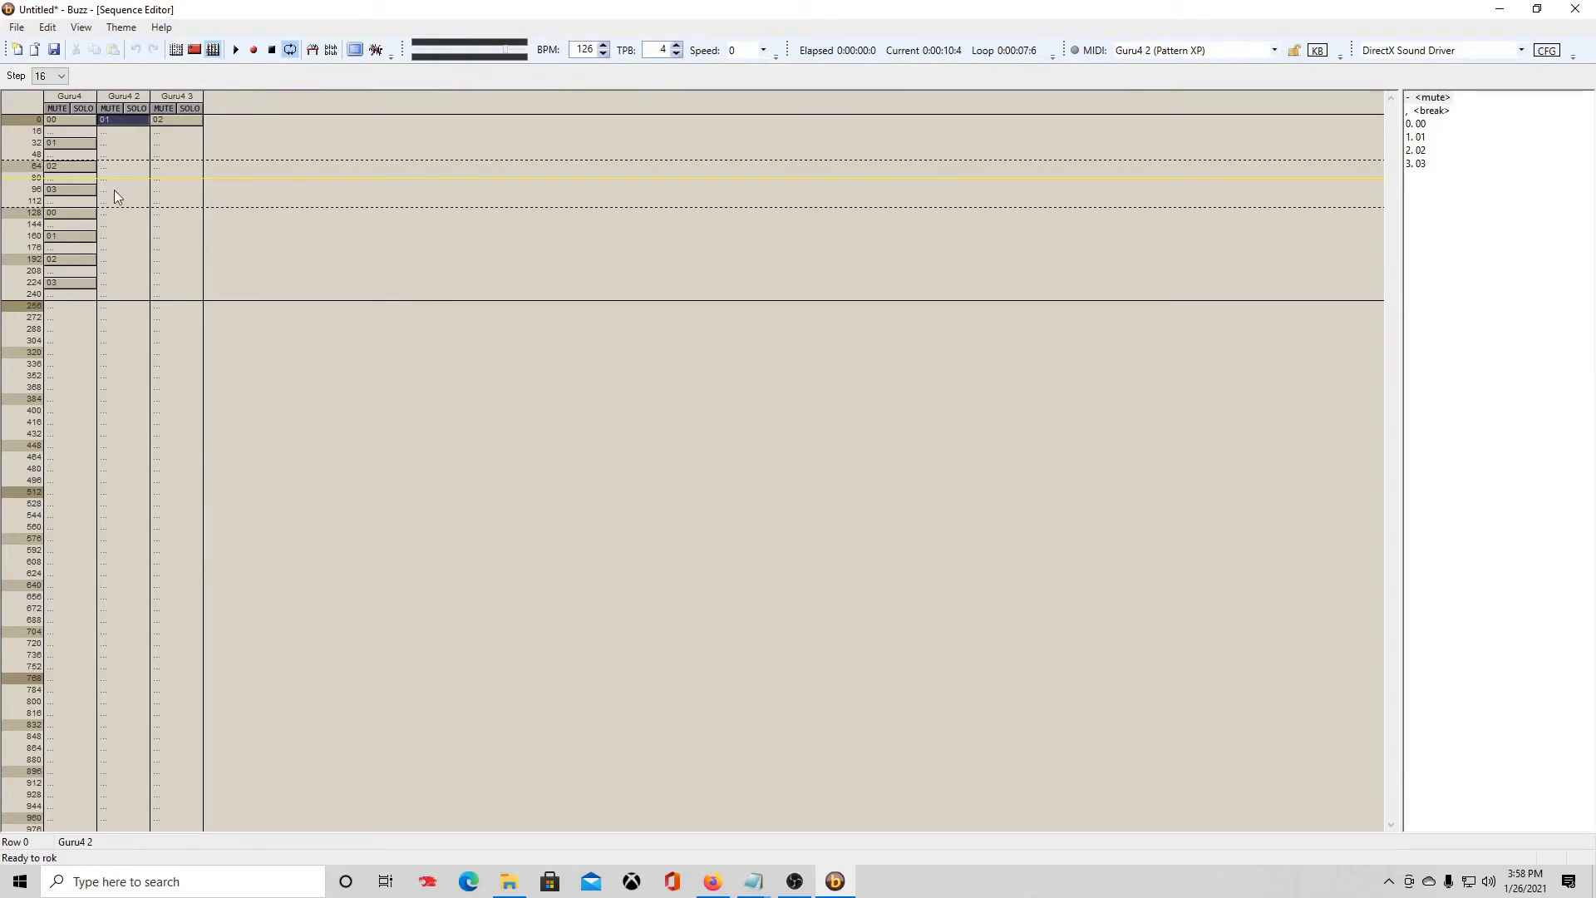
{"action": "left_click", "coordinate": [122, 181]}
{"action": "left_click", "coordinate": [108, 202]}
{"action": "key", "text": "2"}
{"action": "left_click", "coordinate": [237, 51]}
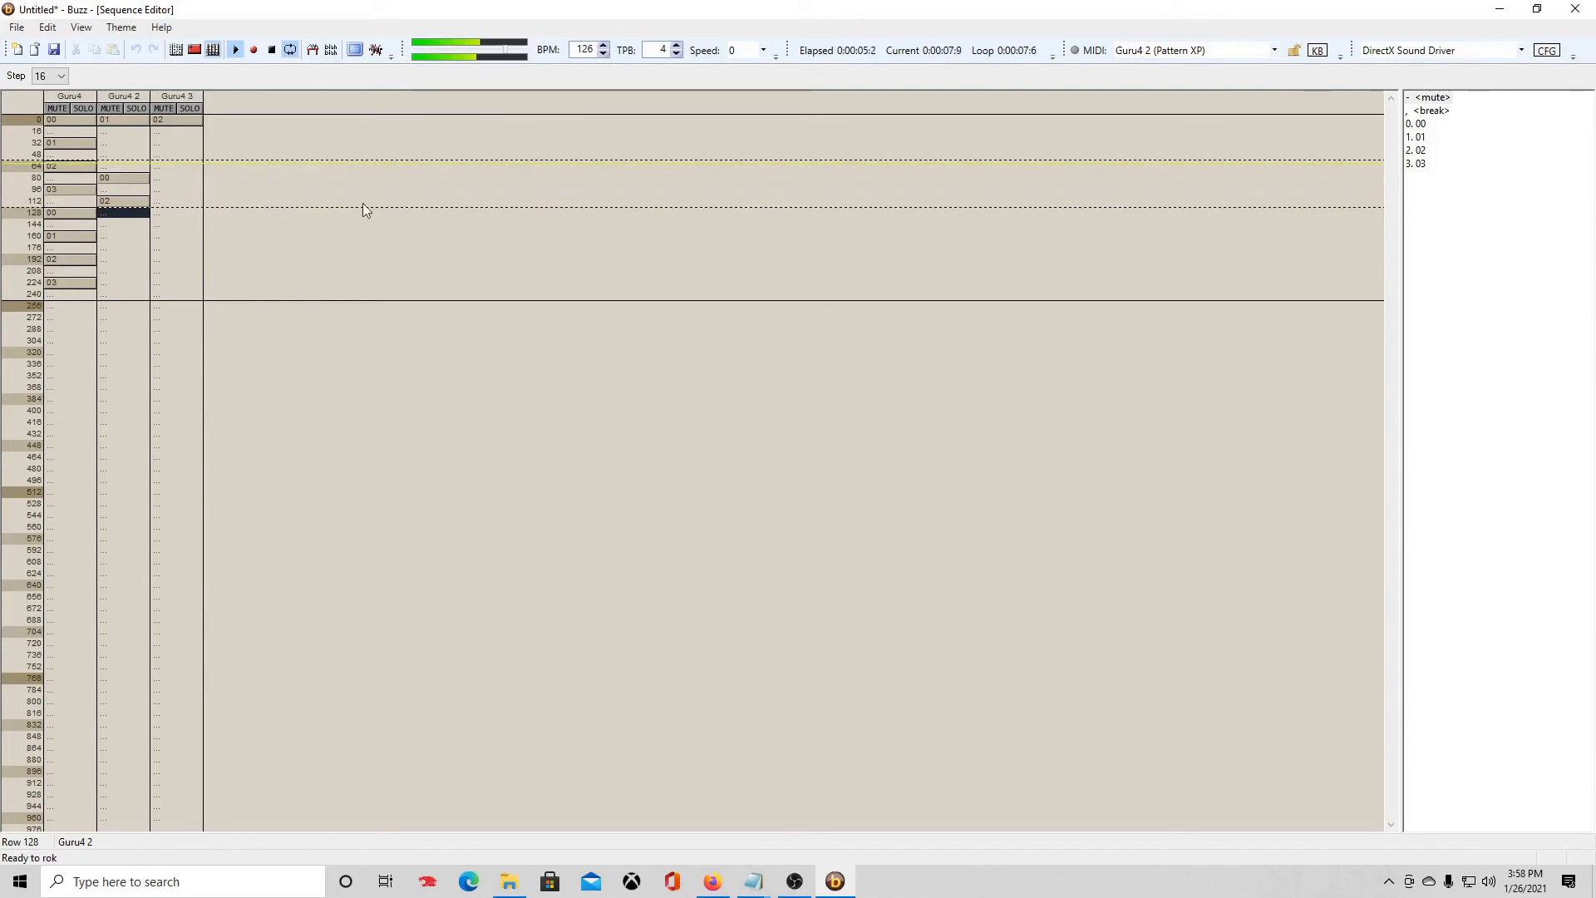
{"action": "left_click", "coordinate": [271, 51]}
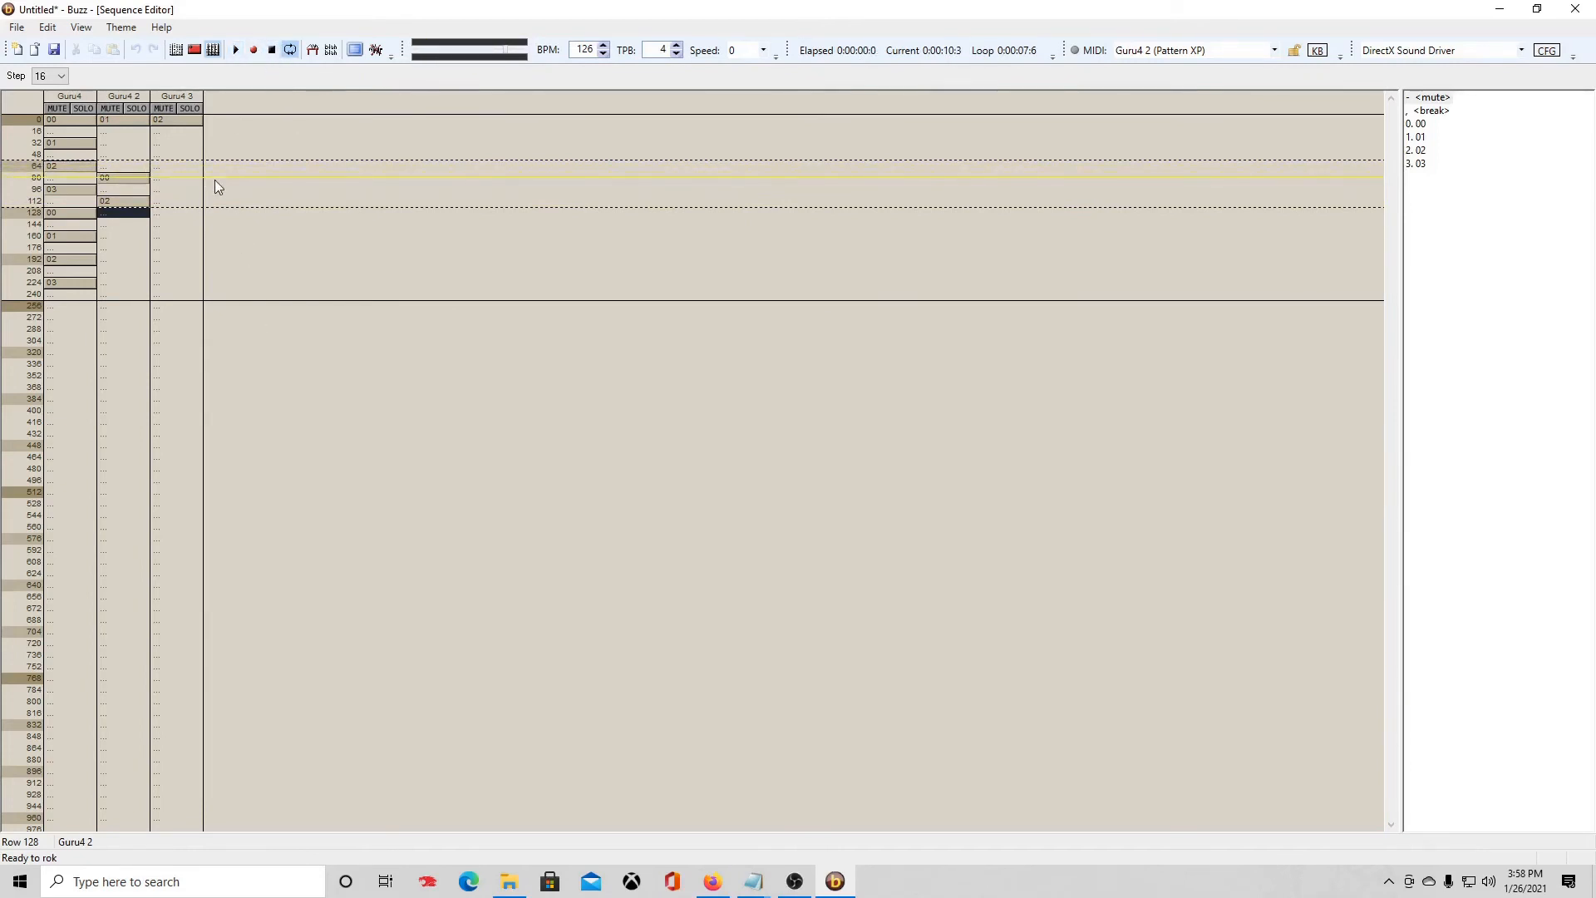
Step: Return to the machine view and move Guru4 2 and Guru4 3 into a row beside Guru4
{"action": "left_click", "coordinate": [191, 51]}
{"action": "left_click", "coordinate": [213, 50]}
{"action": "left_click", "coordinate": [195, 51]}
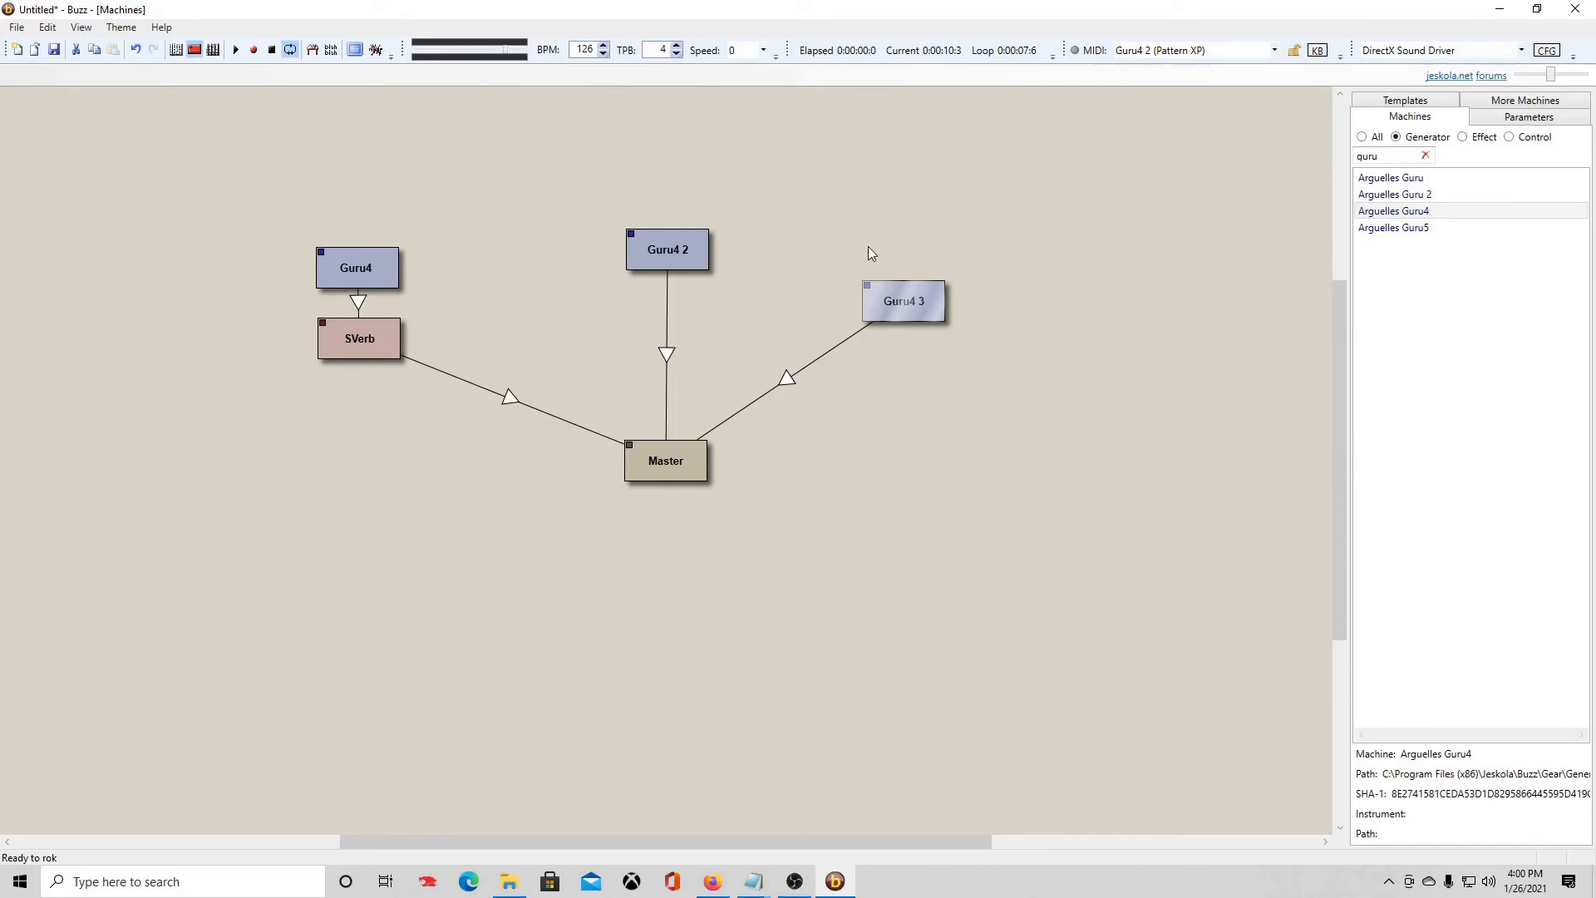
{"action": "left_click_drag", "start_coordinate": [670, 259], "coordinate": [504, 286]}
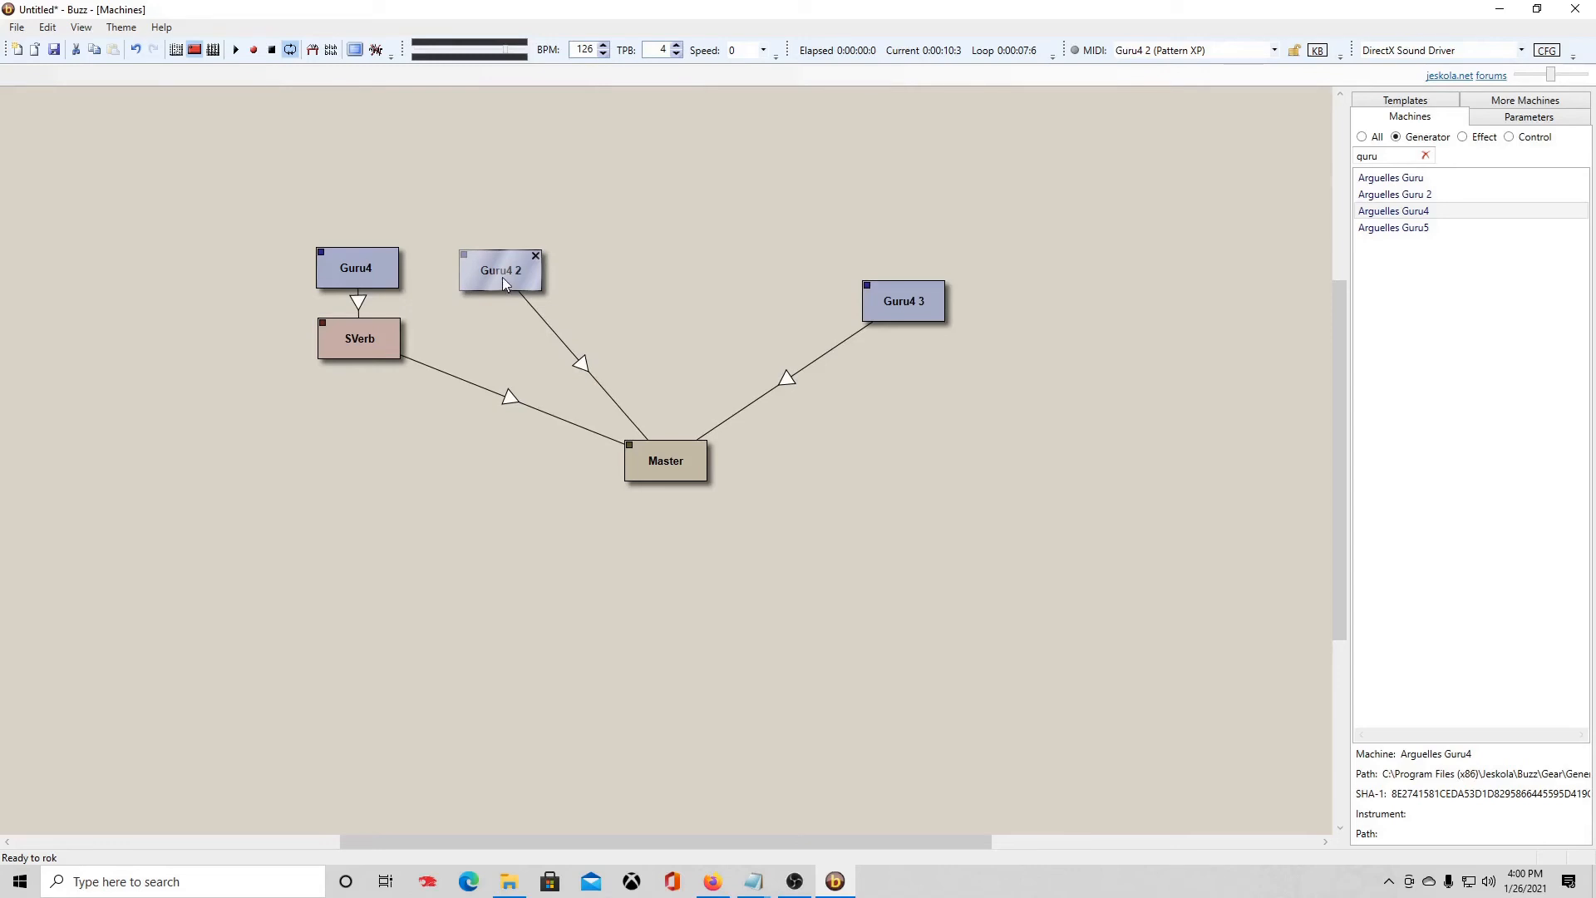
{"action": "left_click_drag", "start_coordinate": [916, 301], "coordinate": [636, 277]}
Step: Examine Guru4's parameter sliders in its settings window and close the window
{"action": "double_click", "coordinate": [378, 270]}
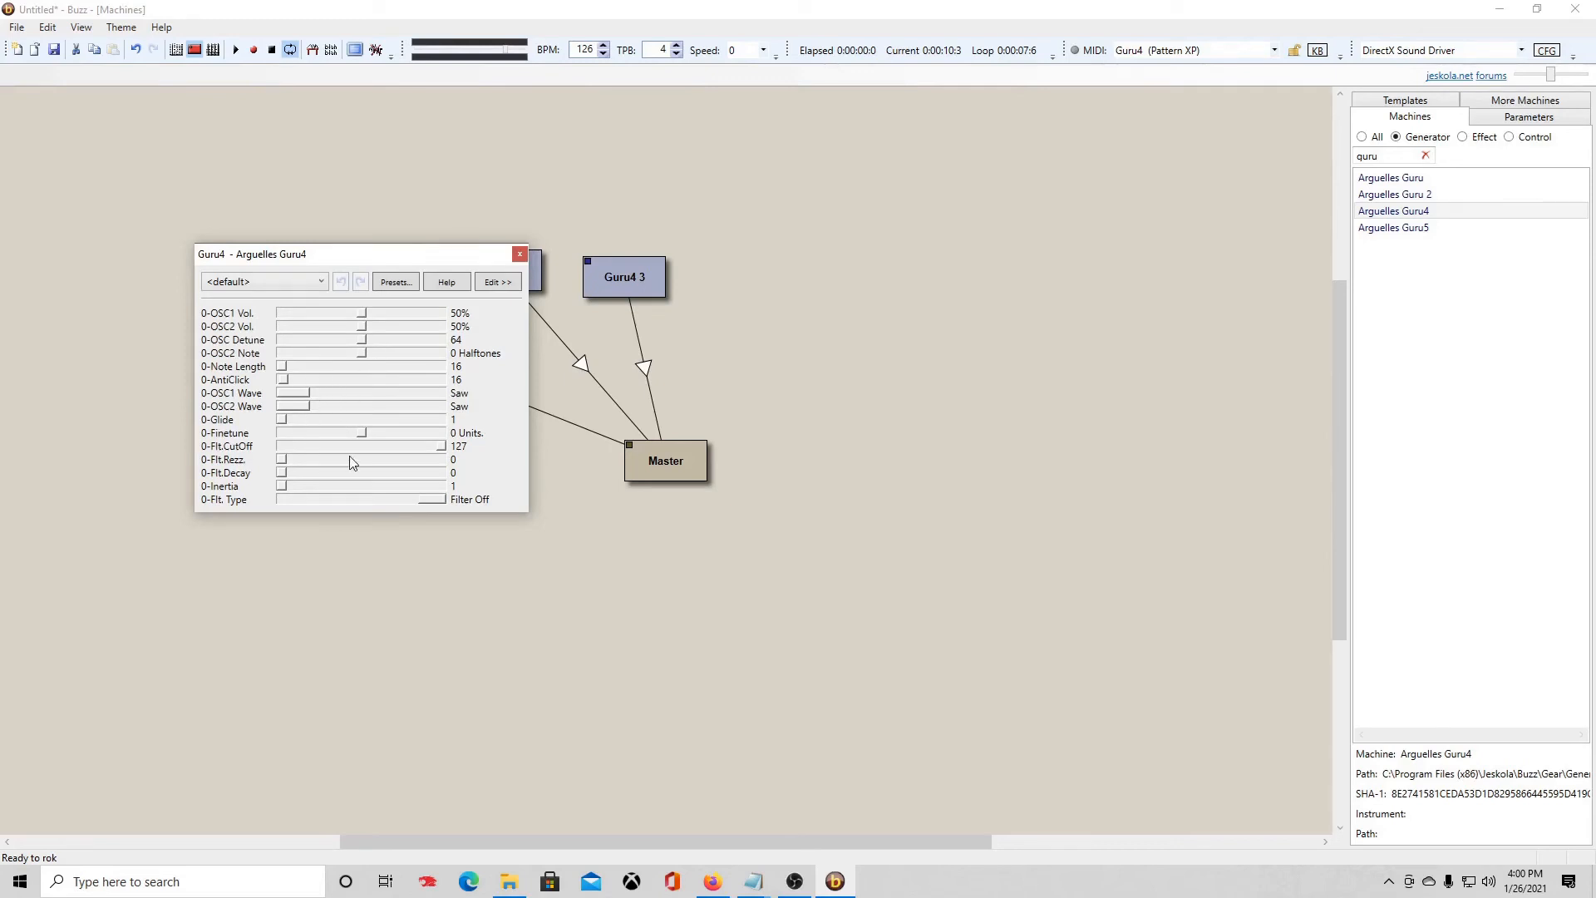
{"action": "left_click_drag", "start_coordinate": [432, 254], "coordinate": [400, 317]}
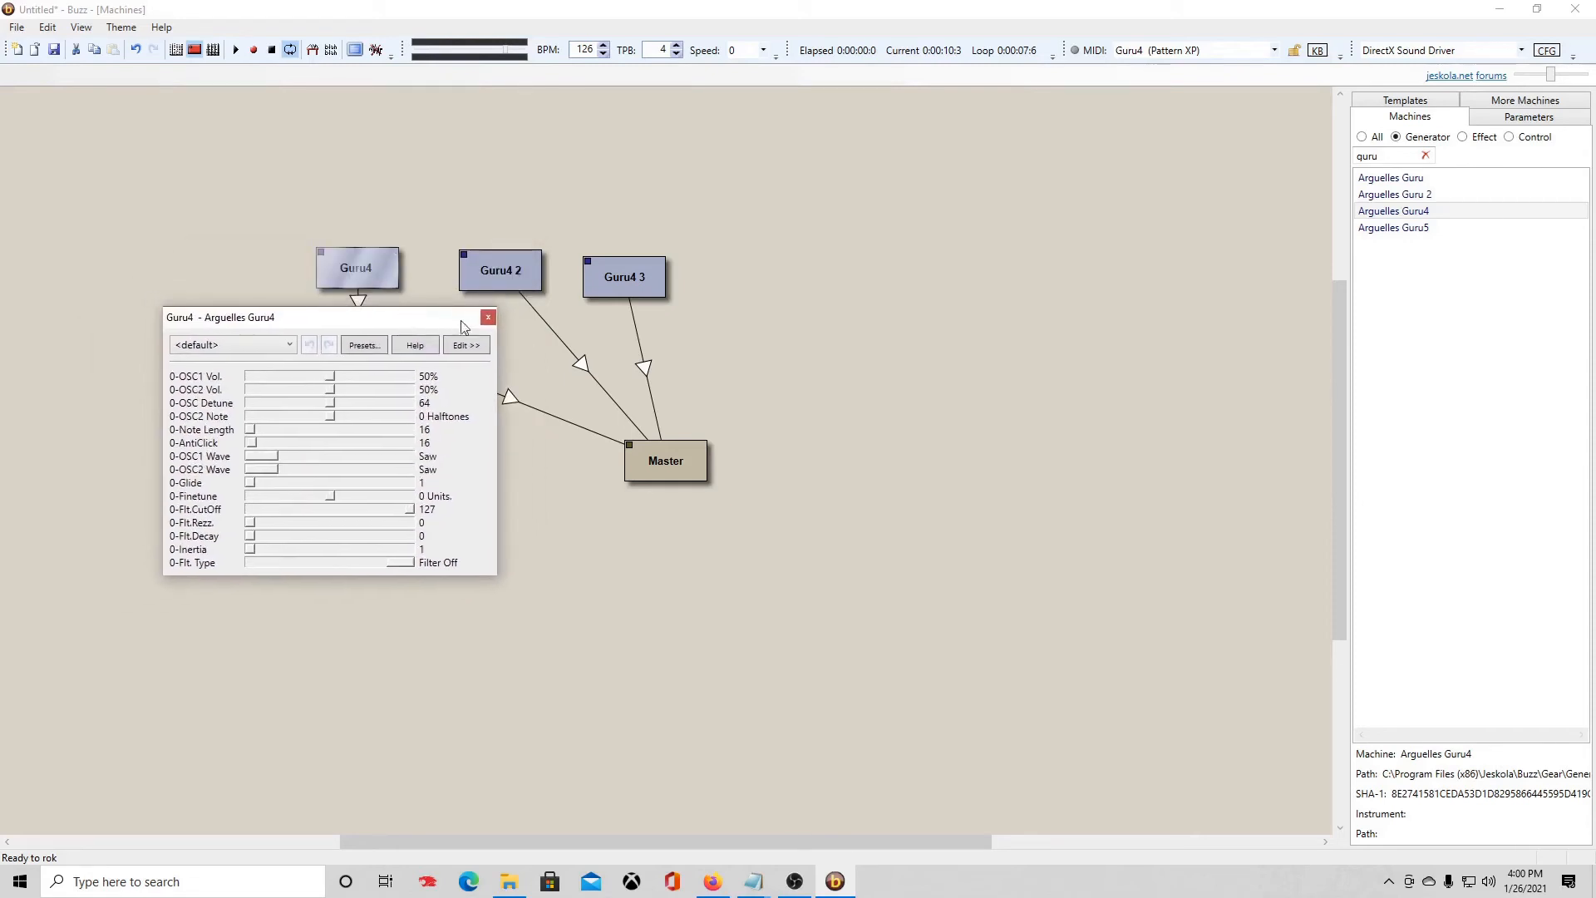
{"action": "left_click", "coordinate": [488, 318]}
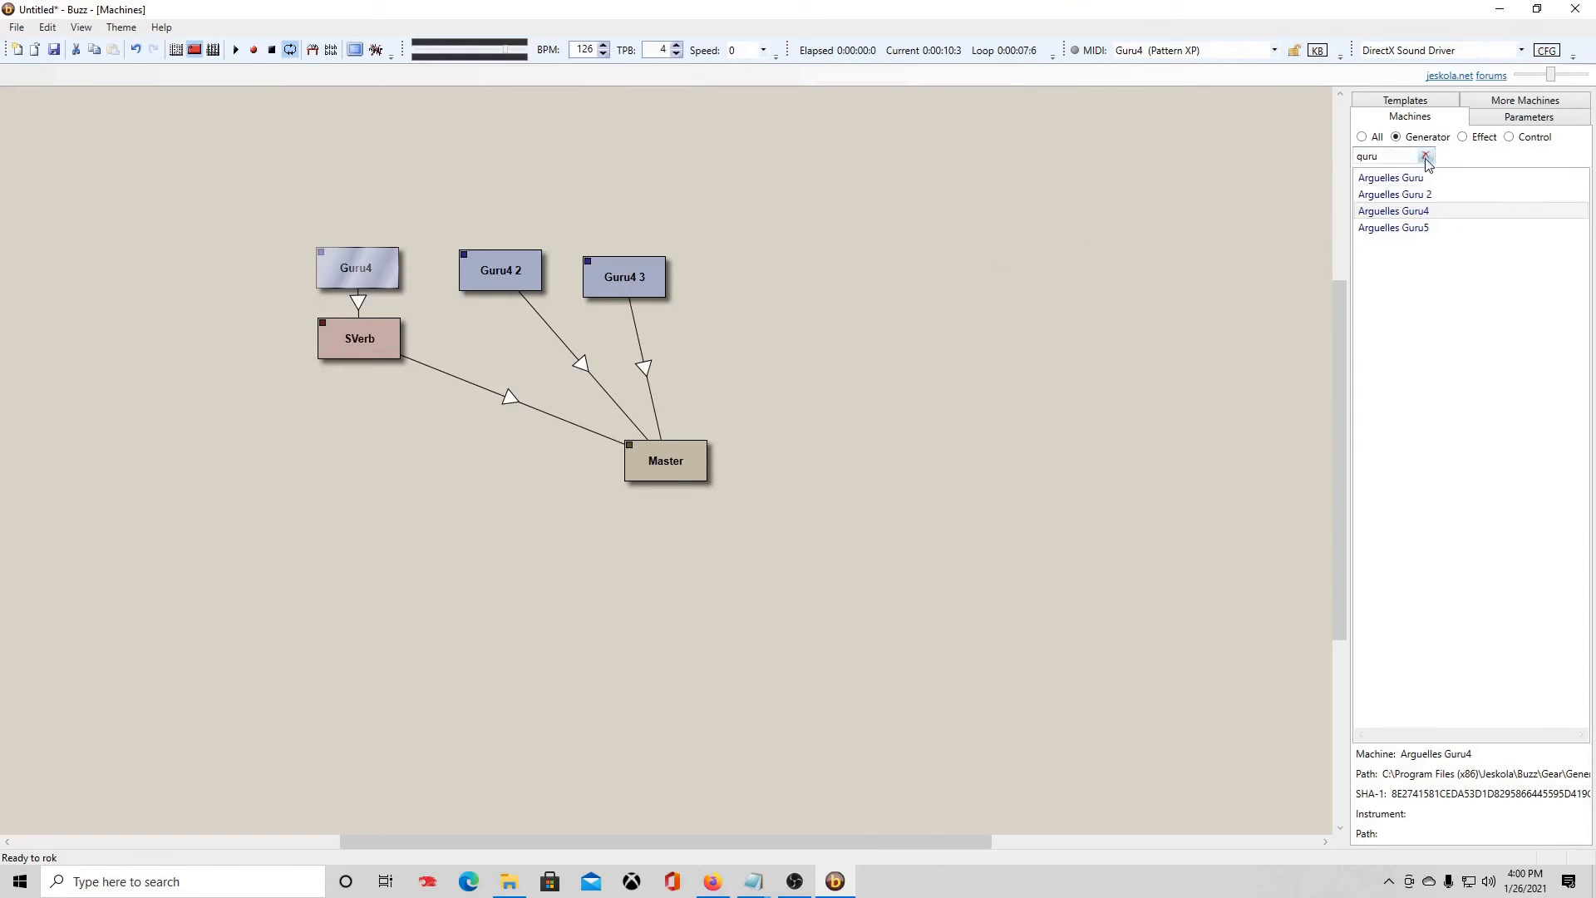
Step: List machines of all types, clear the guru search, and browse the full machine list
{"action": "left_click", "coordinate": [1361, 137]}
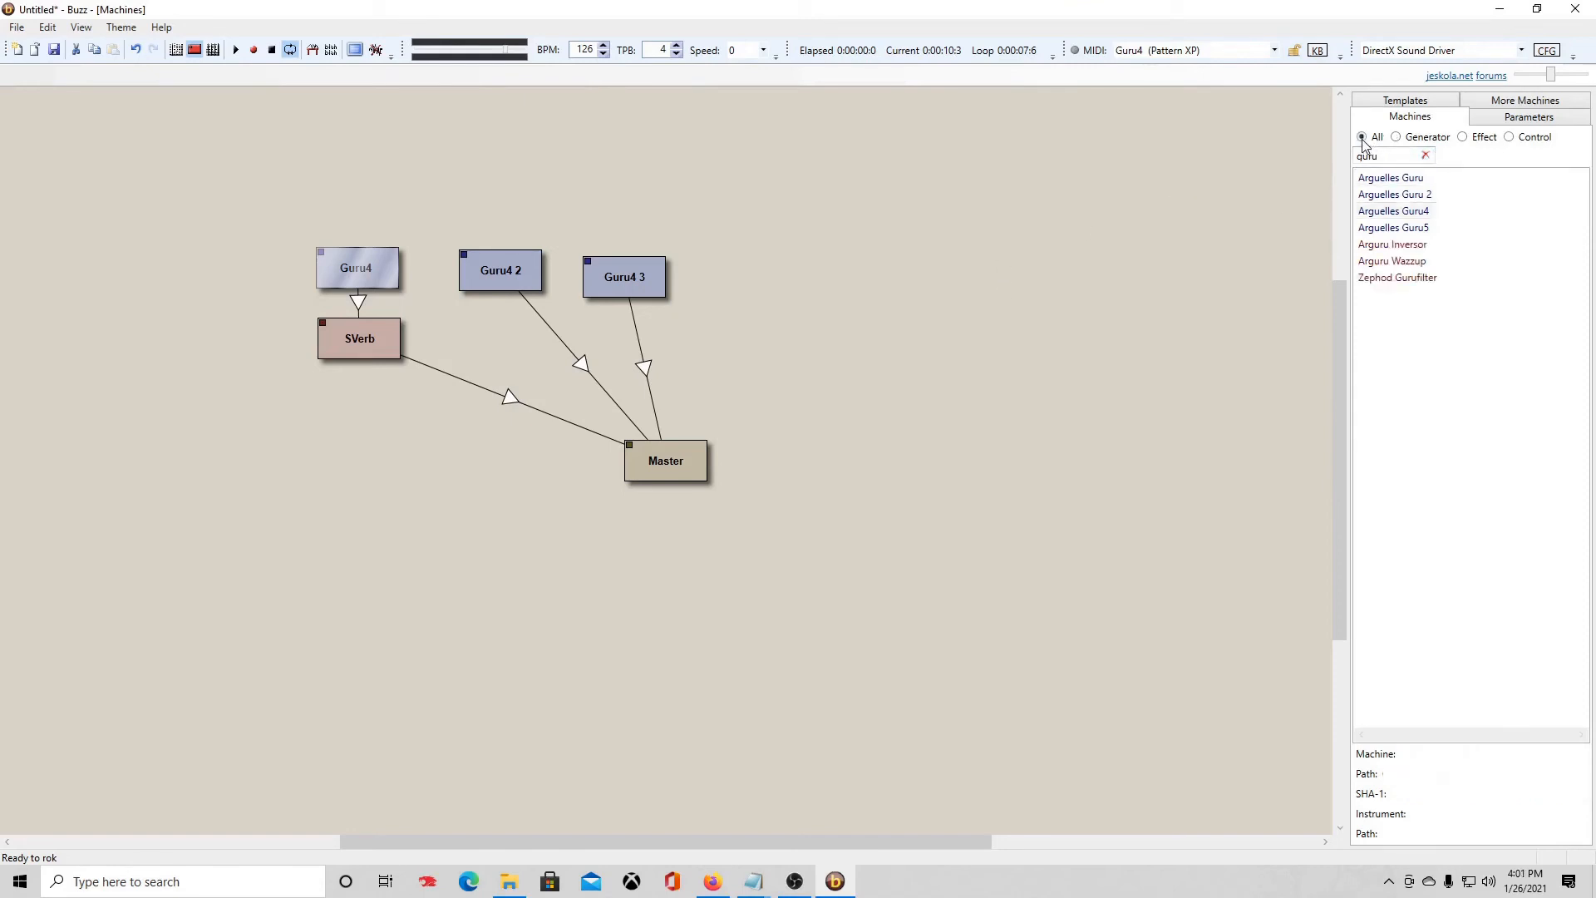
{"action": "left_click", "coordinate": [1425, 156]}
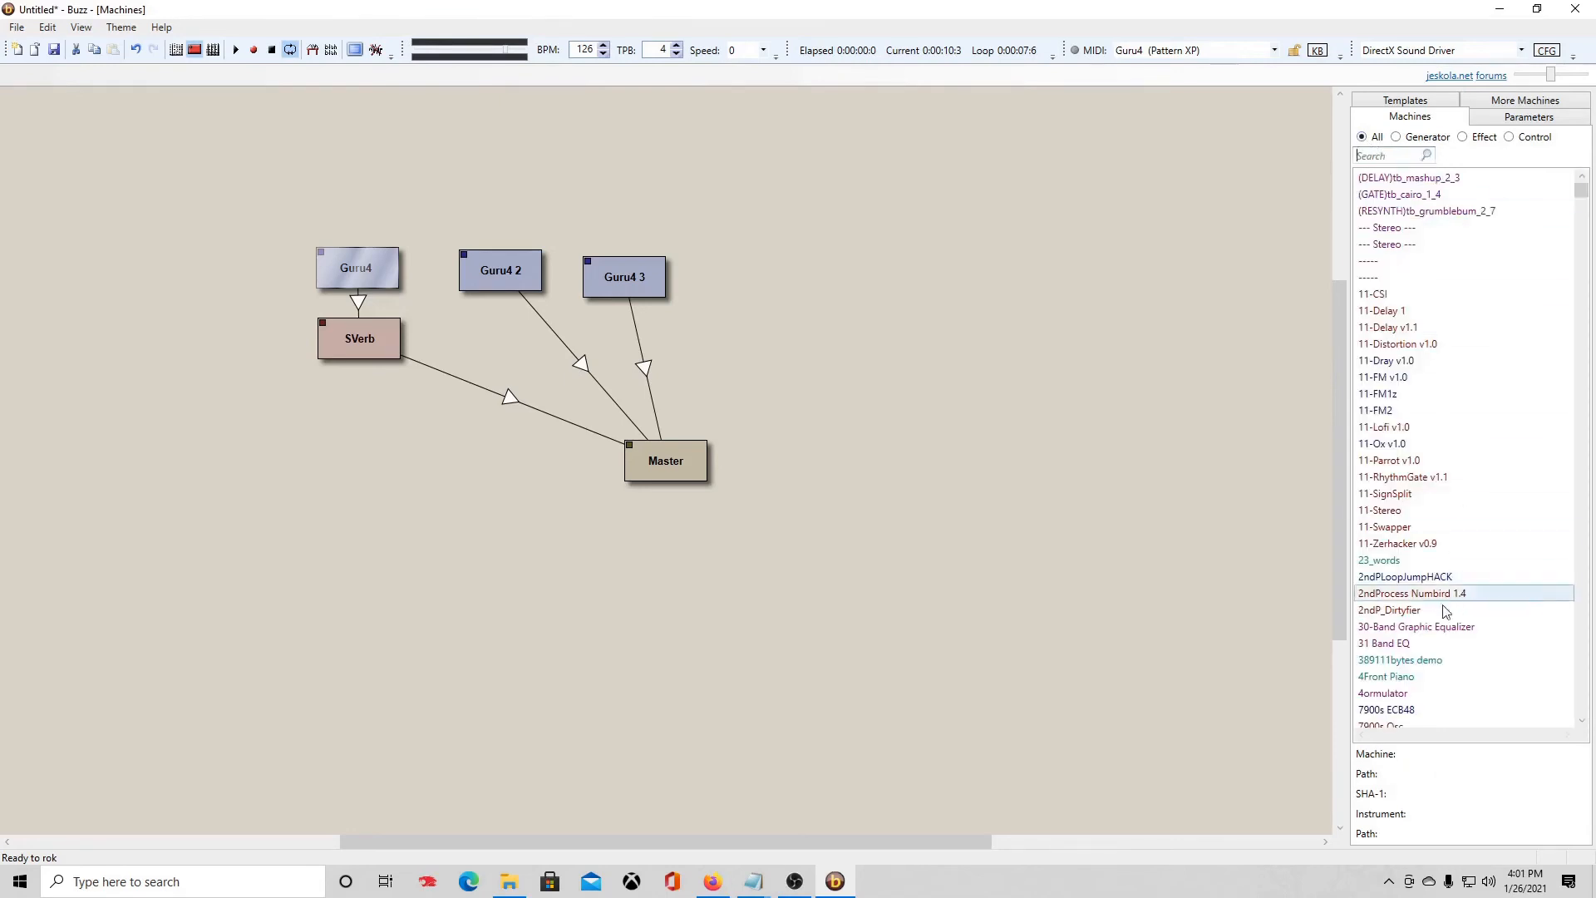
{"action": "scroll", "coordinate": [1446, 612], "scroll_direction": "down", "scroll_amount": 8}
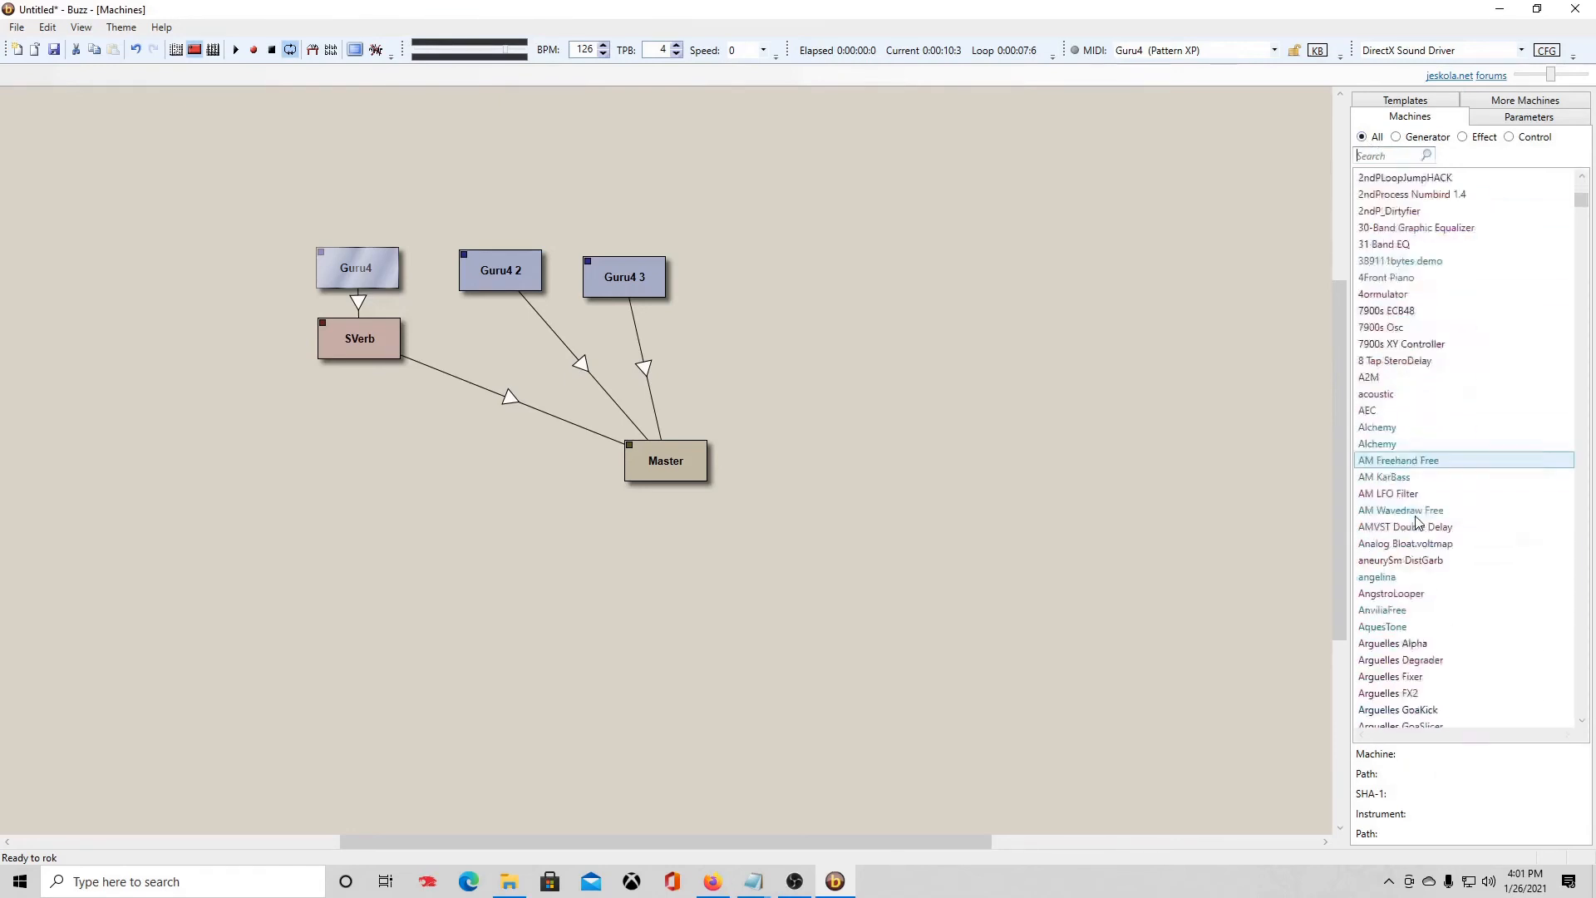
{"action": "scroll", "coordinate": [1412, 631], "scroll_direction": "down", "scroll_amount": 9}
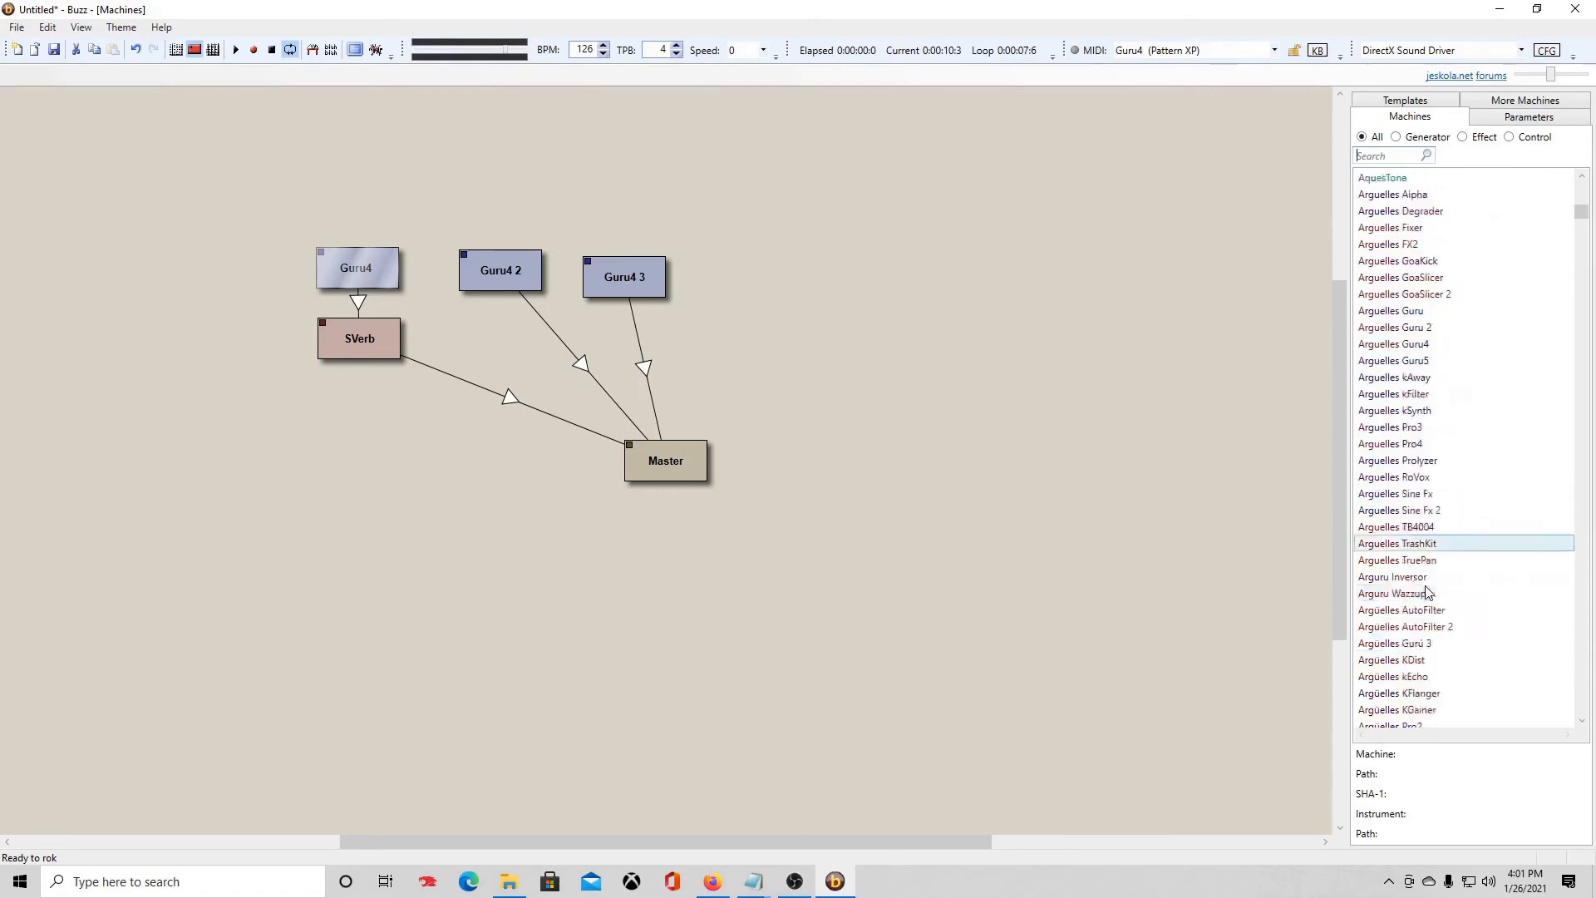
{"action": "scroll", "coordinate": [1417, 591], "scroll_direction": "down", "scroll_amount": 9}
{"action": "scroll", "coordinate": [1413, 586], "scroll_direction": "up", "scroll_amount": 10}
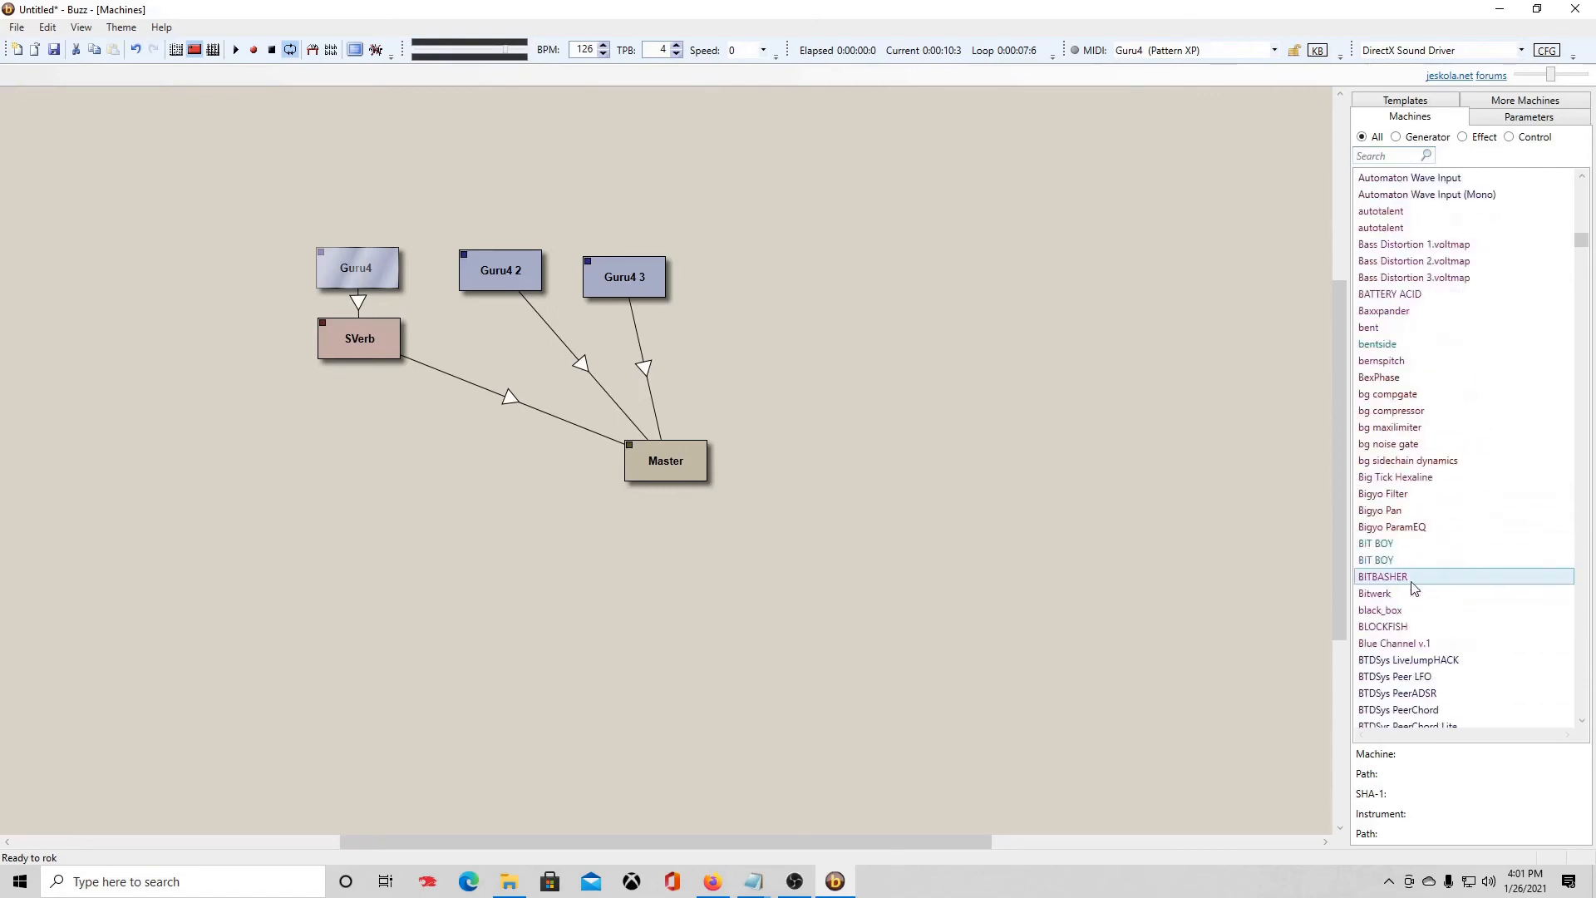
{"action": "scroll", "coordinate": [1413, 586], "scroll_direction": "up", "scroll_amount": 10}
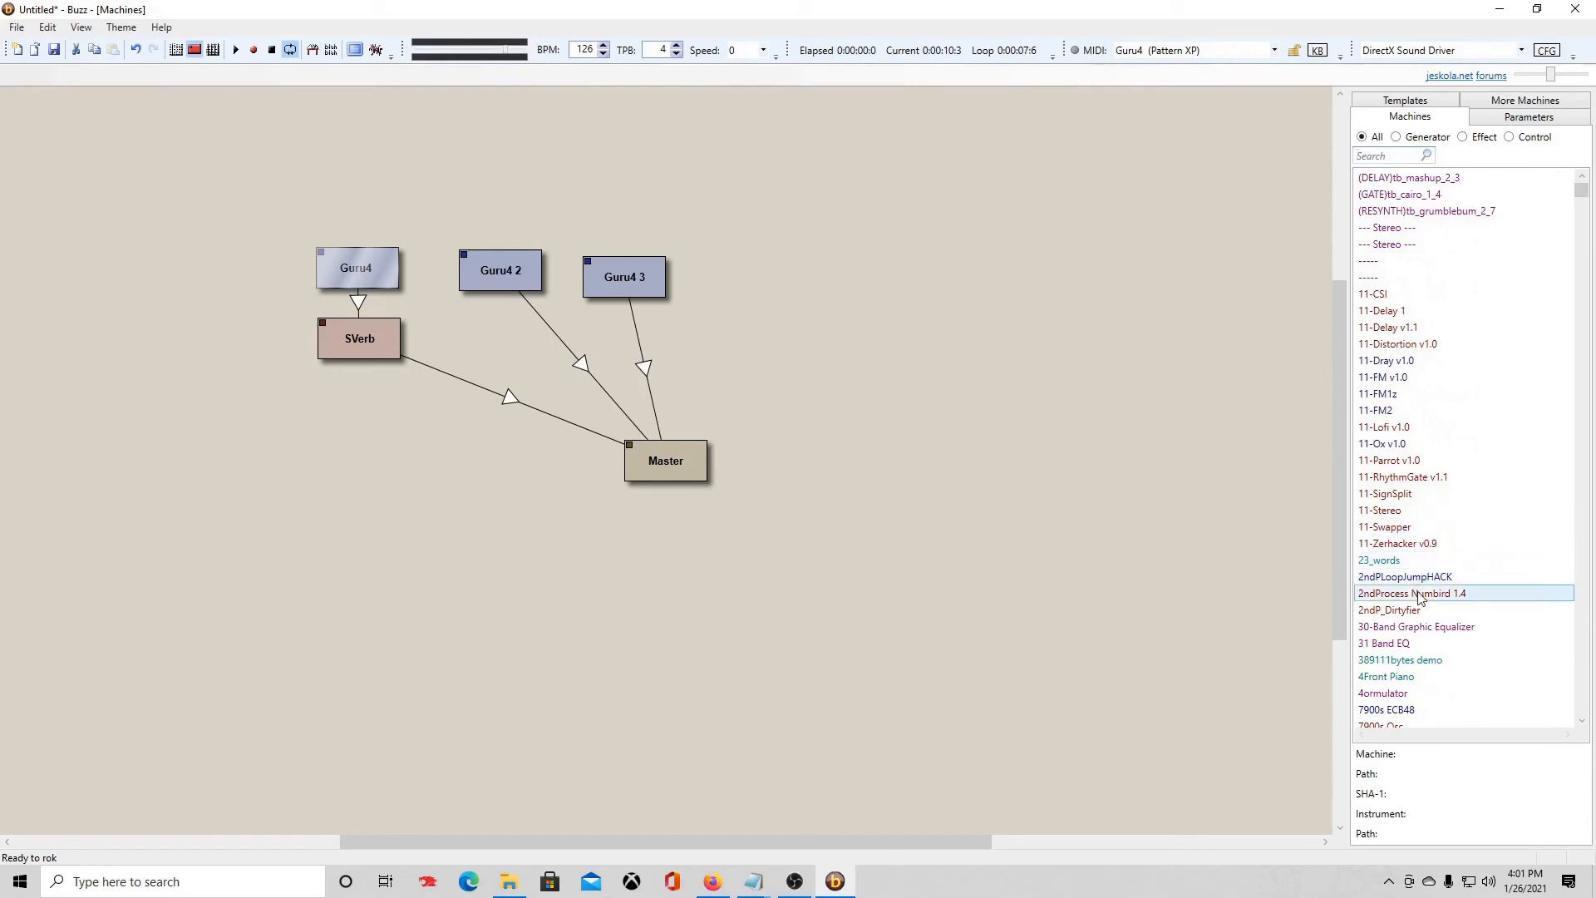
{"action": "scroll", "coordinate": [1417, 598], "scroll_direction": "down", "scroll_amount": 1}
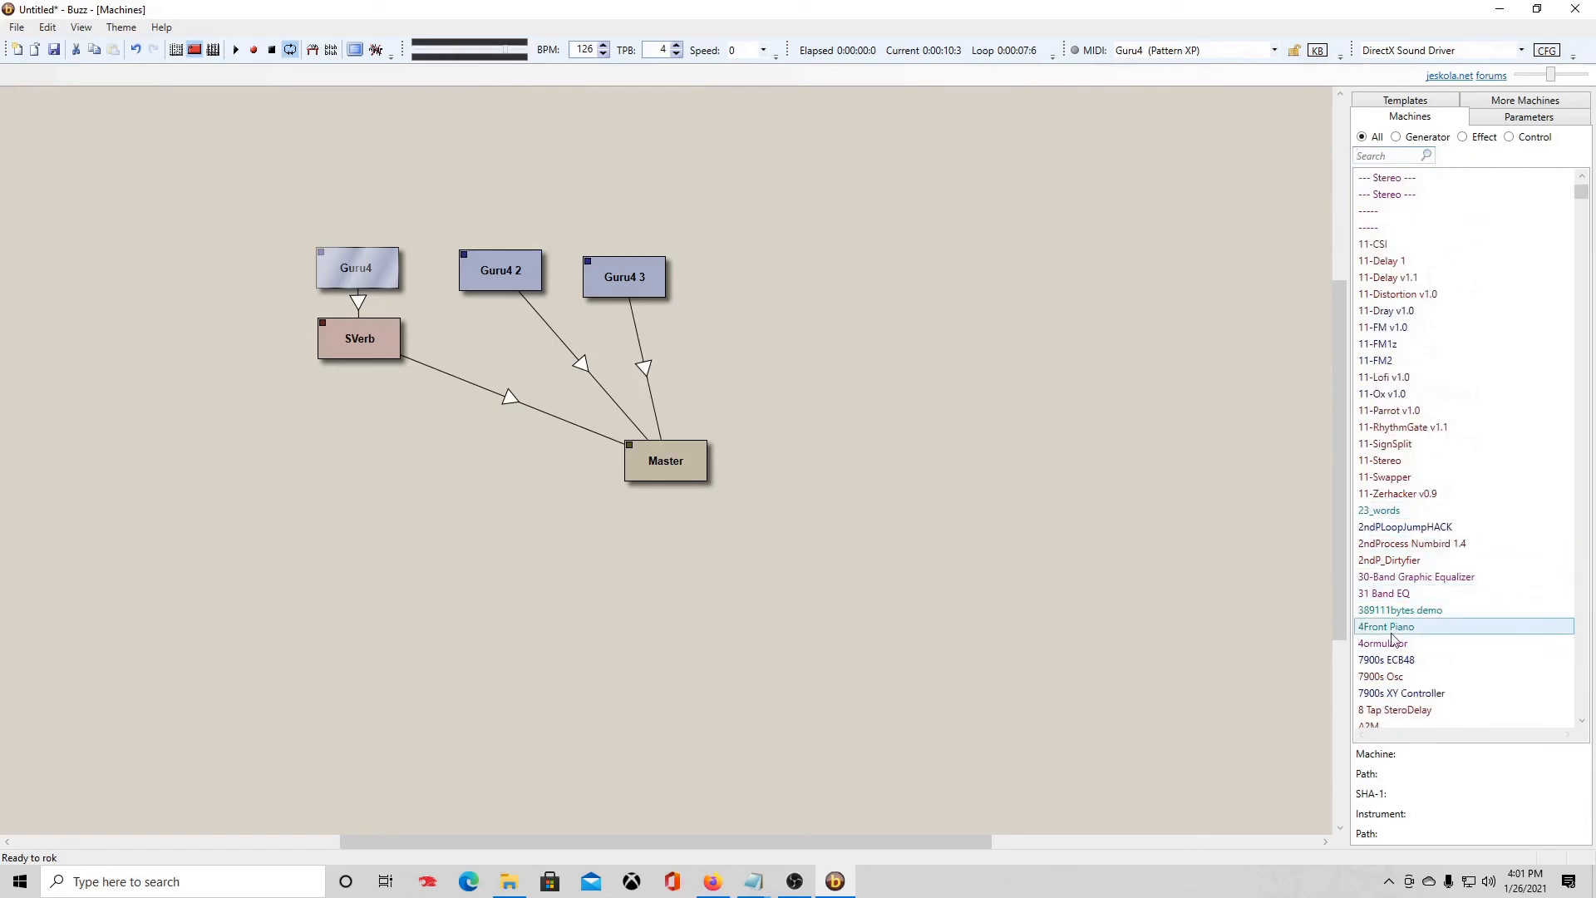
{"action": "left_click_drag", "start_coordinate": [1397, 630], "coordinate": [827, 250]}
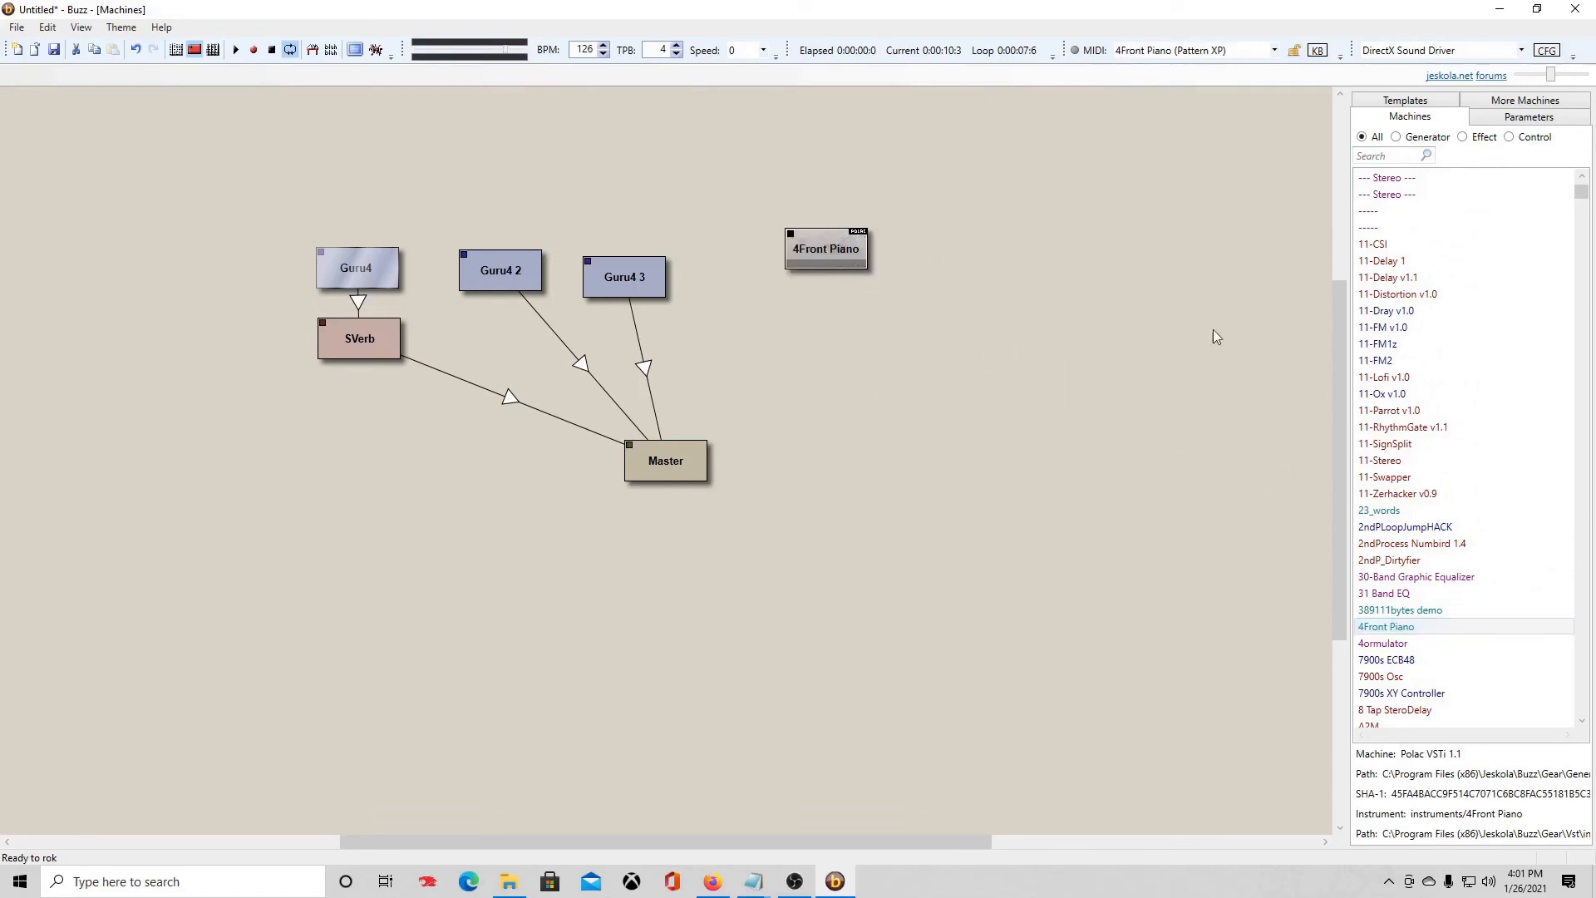
{"action": "left_click_drag", "start_coordinate": [831, 248], "coordinate": [800, 283]}
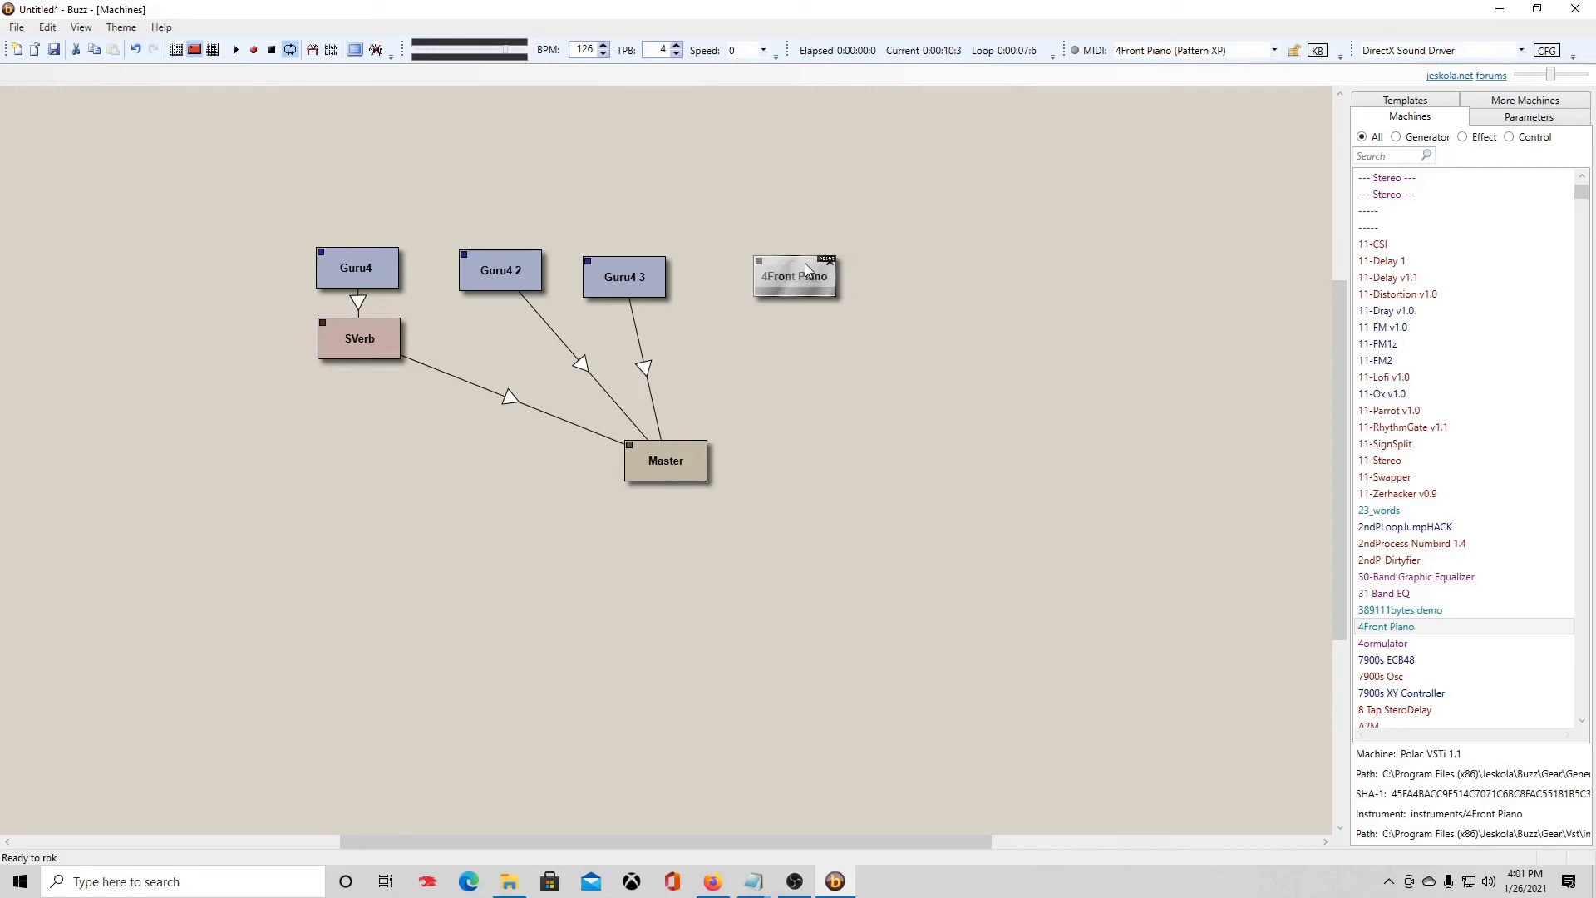
{"action": "key", "text": "Delete"}
Step: Search the machines for dsk, add DSK AkoustiK KeyZ to the workspace and connect it to Master
{"action": "type", "text": "dsk"}
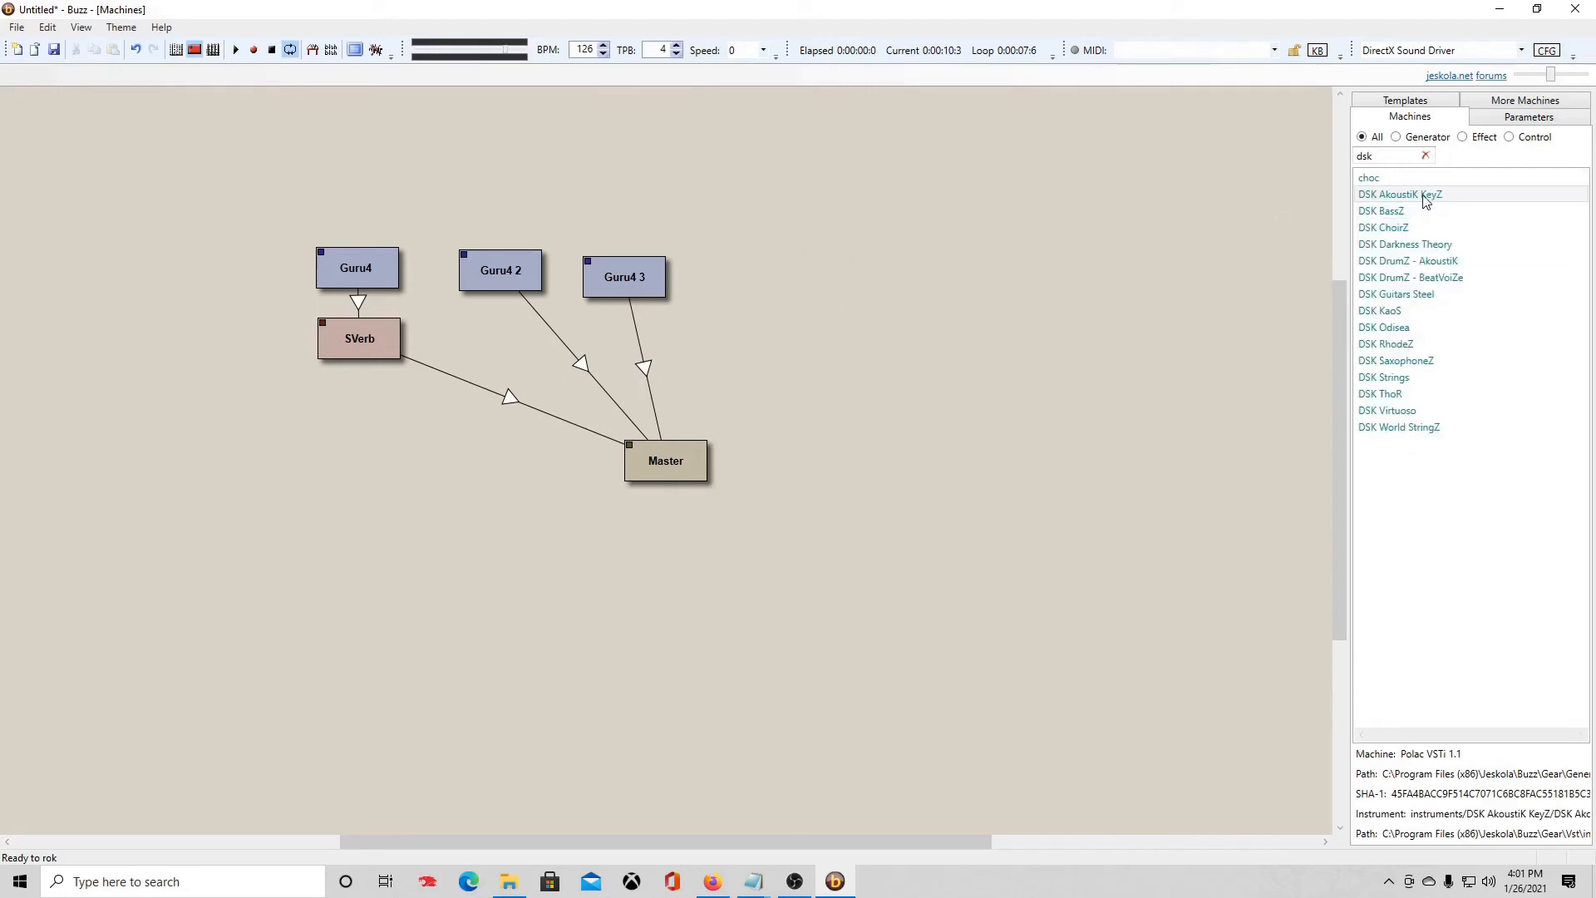
{"action": "left_click", "coordinate": [1425, 197]}
{"action": "left_click_drag", "start_coordinate": [1423, 198], "coordinate": [833, 294]}
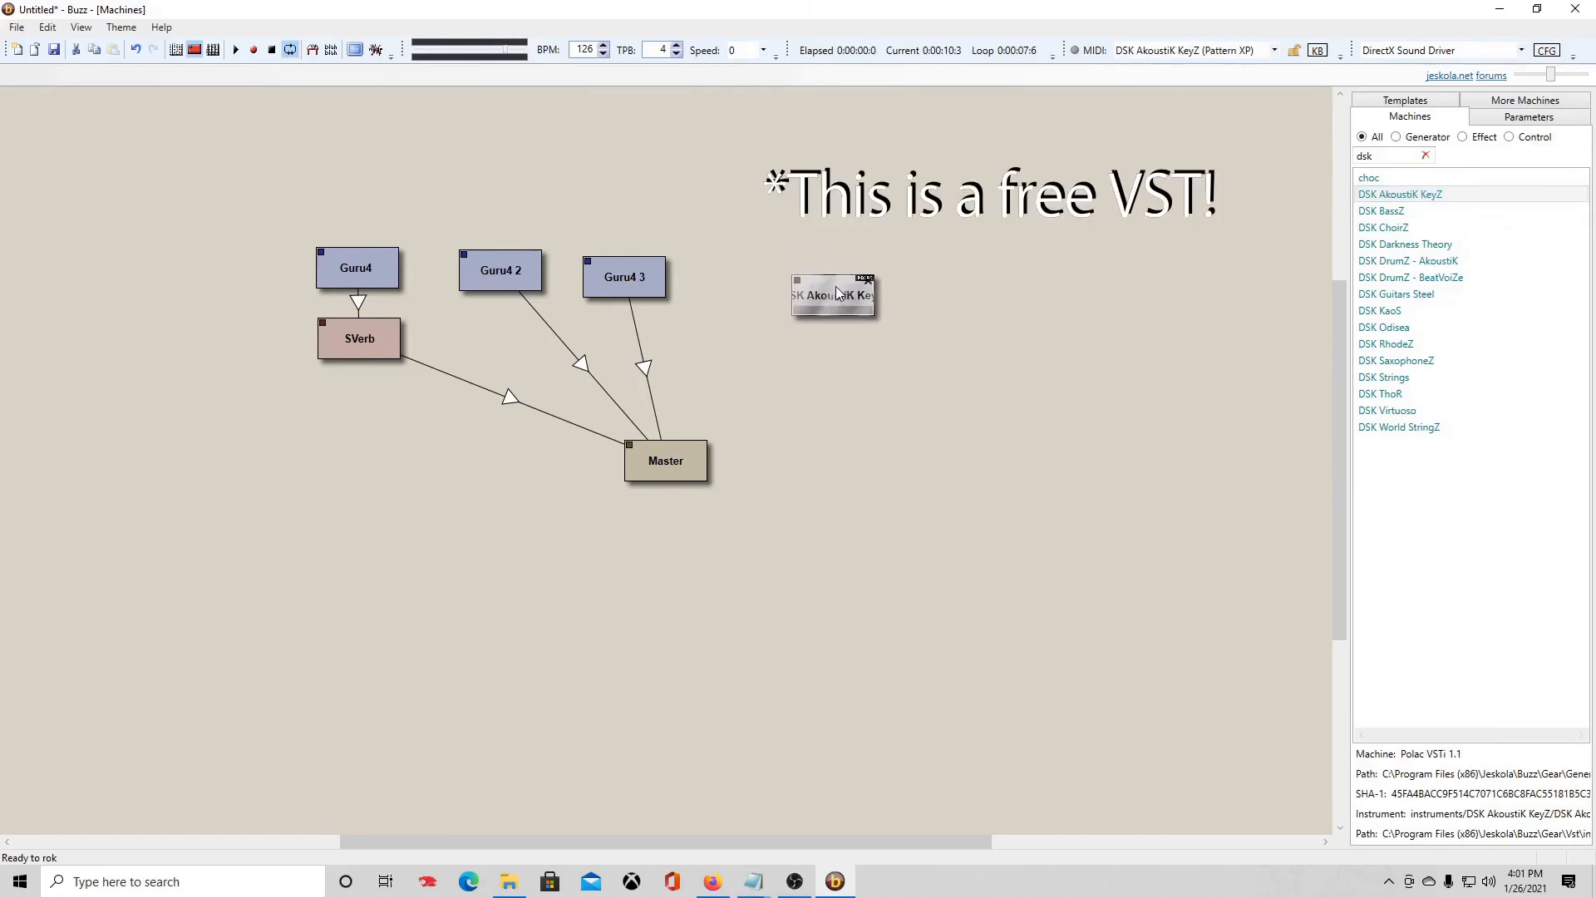
{"action": "left_click_drag", "start_coordinate": [842, 286], "coordinate": [694, 457]}
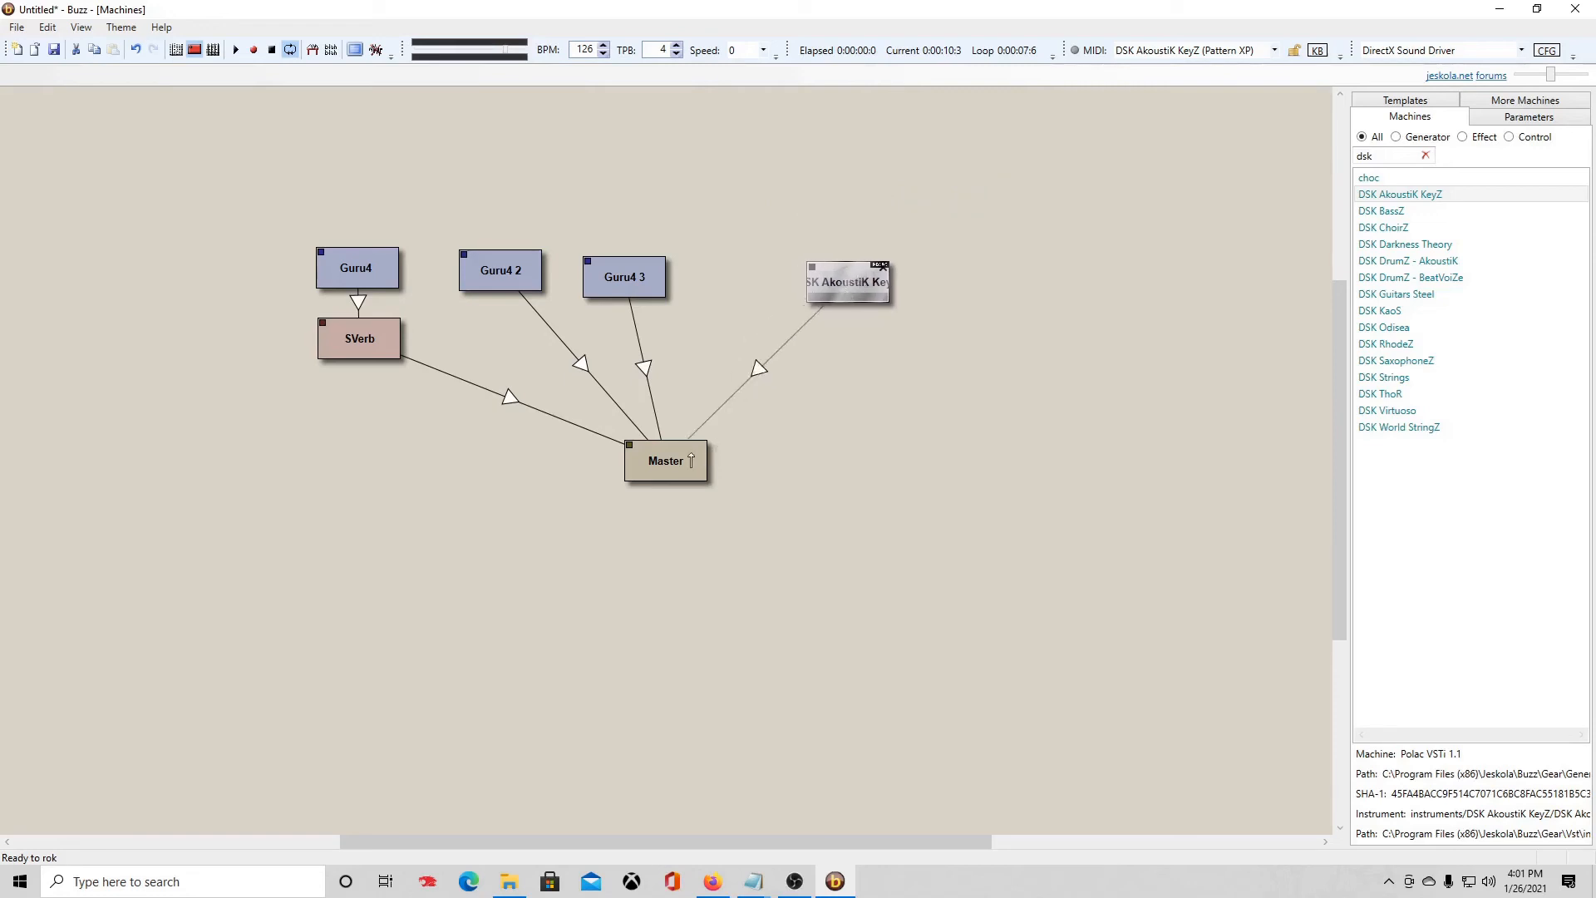
Step: Open DSK AkoustiK KeyZ's interface, compare it side by side with Guru4's parameter window, and close Guru4's window
{"action": "double_click", "coordinate": [856, 282]}
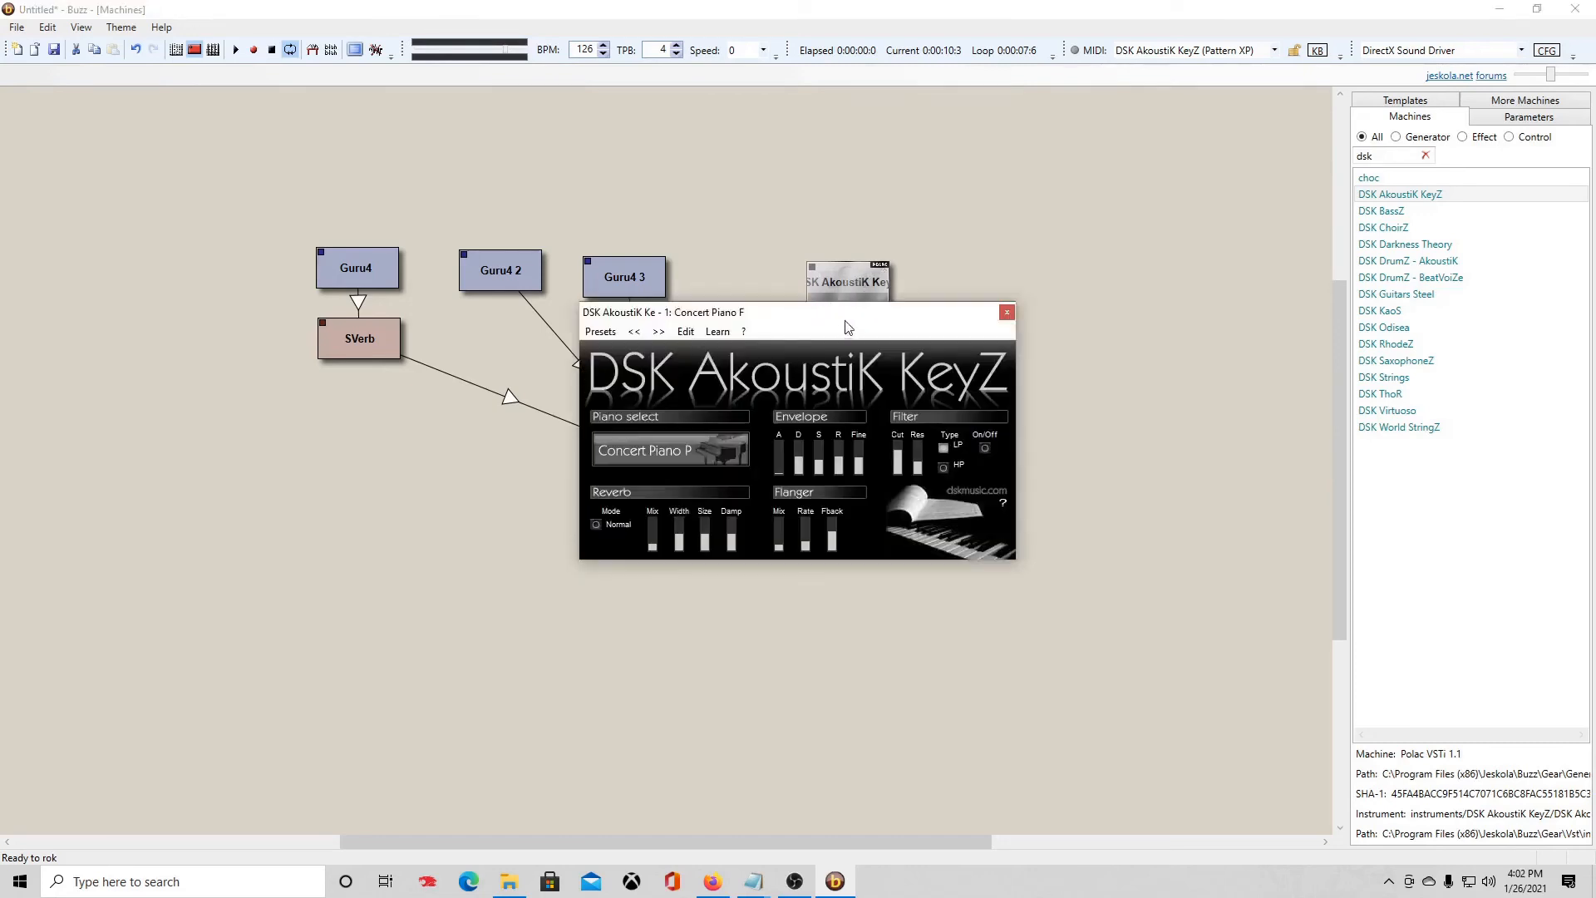
{"action": "left_click_drag", "start_coordinate": [843, 329], "coordinate": [816, 268]}
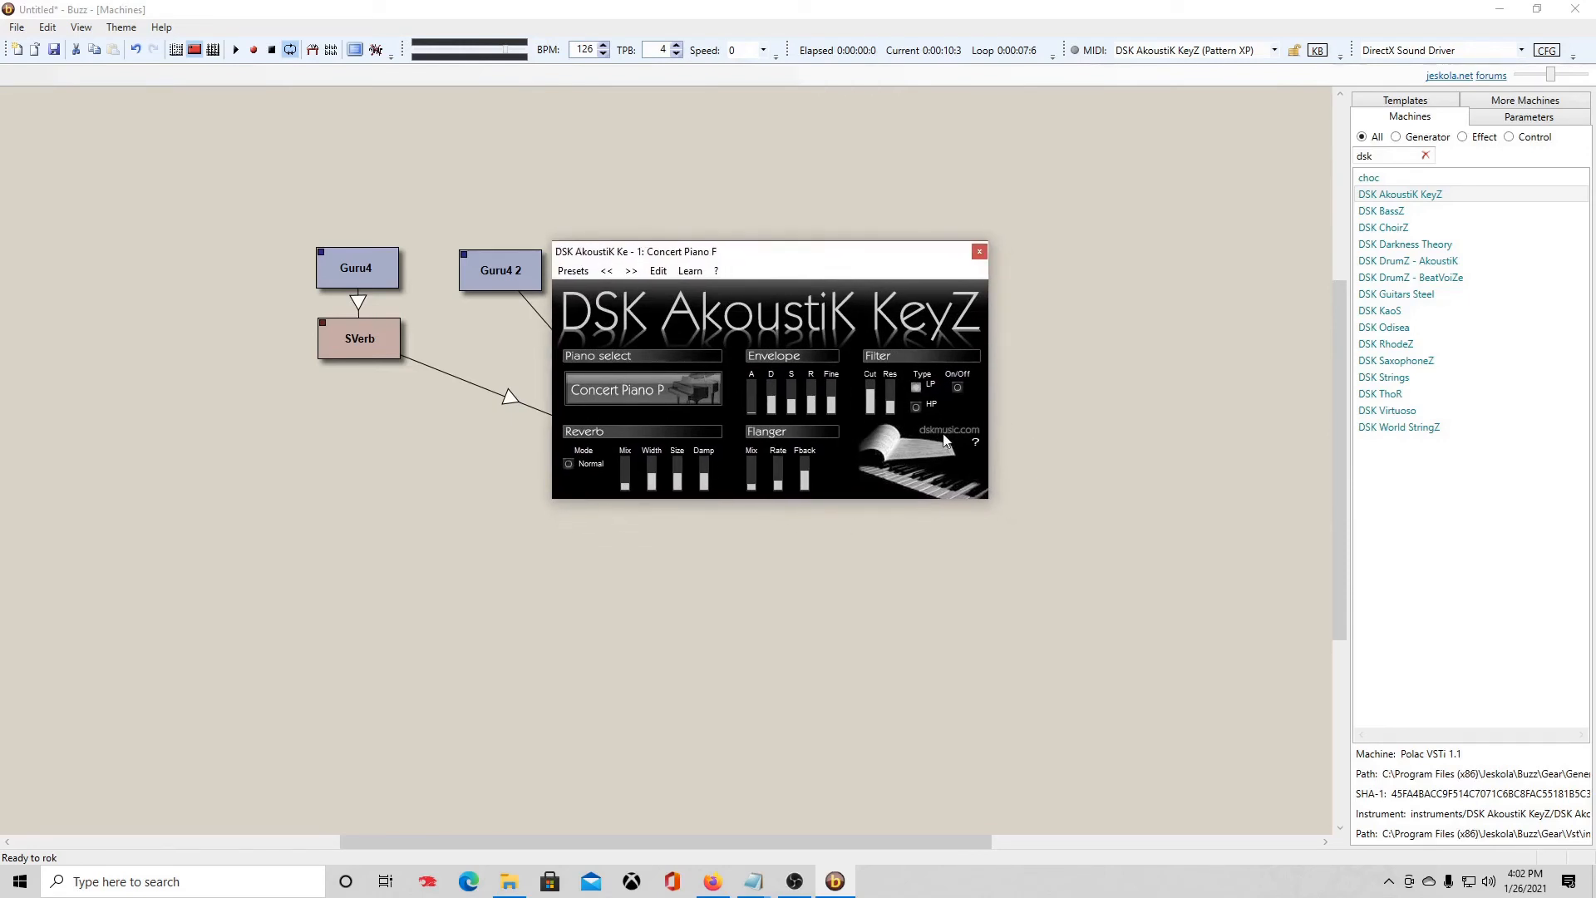
{"action": "left_click_drag", "start_coordinate": [763, 251], "coordinate": [953, 226]}
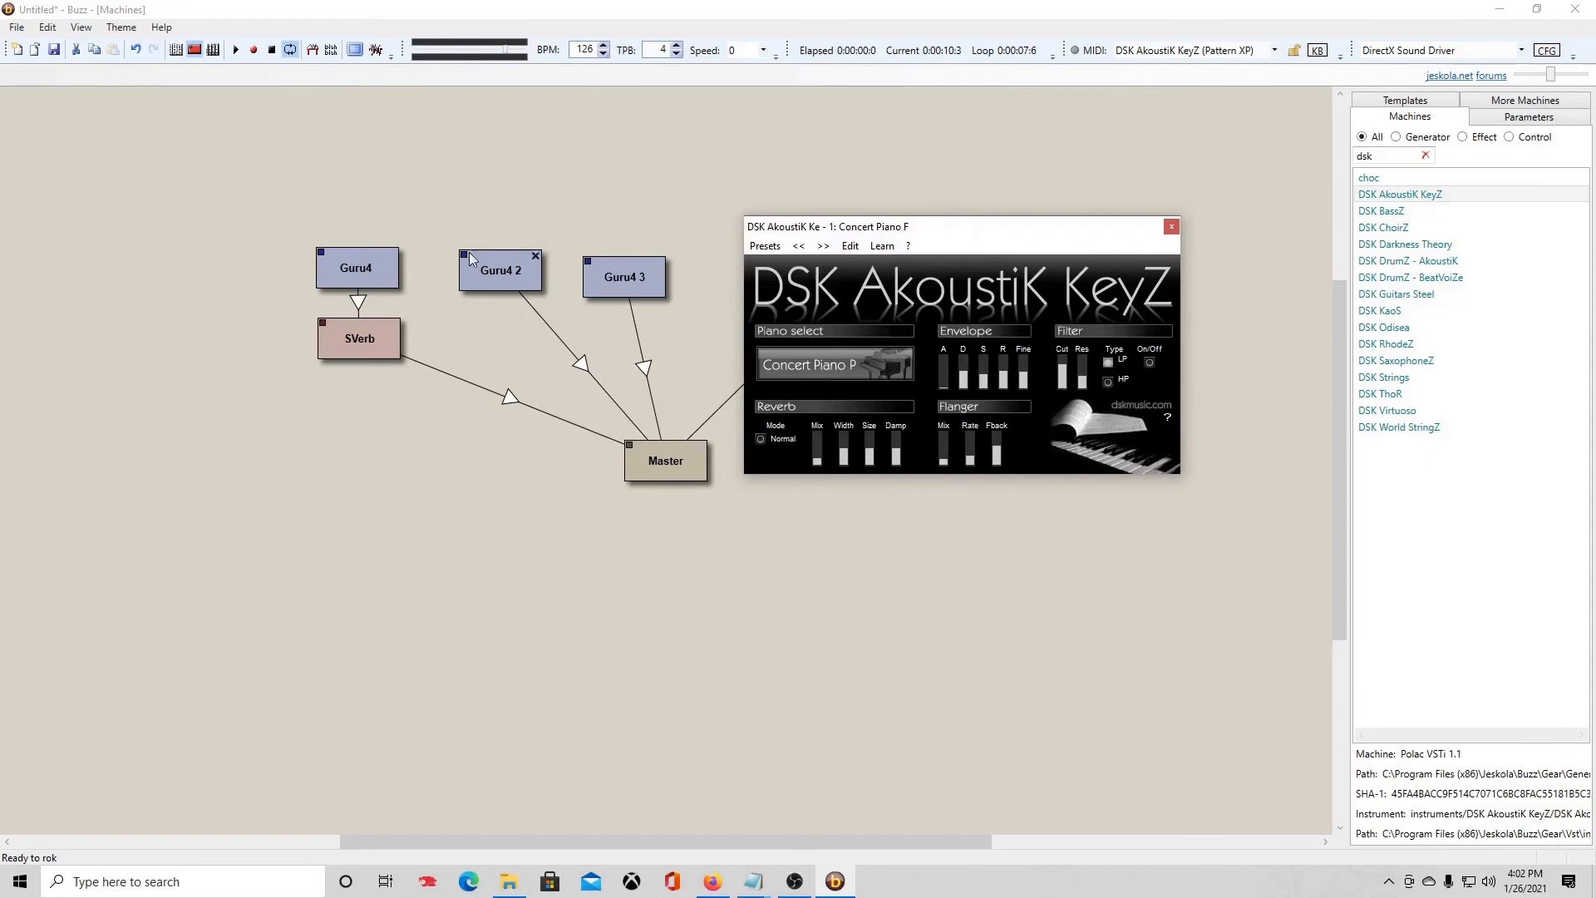
{"action": "double_click", "coordinate": [356, 263]}
{"action": "left_click_drag", "start_coordinate": [391, 314], "coordinate": [616, 219]}
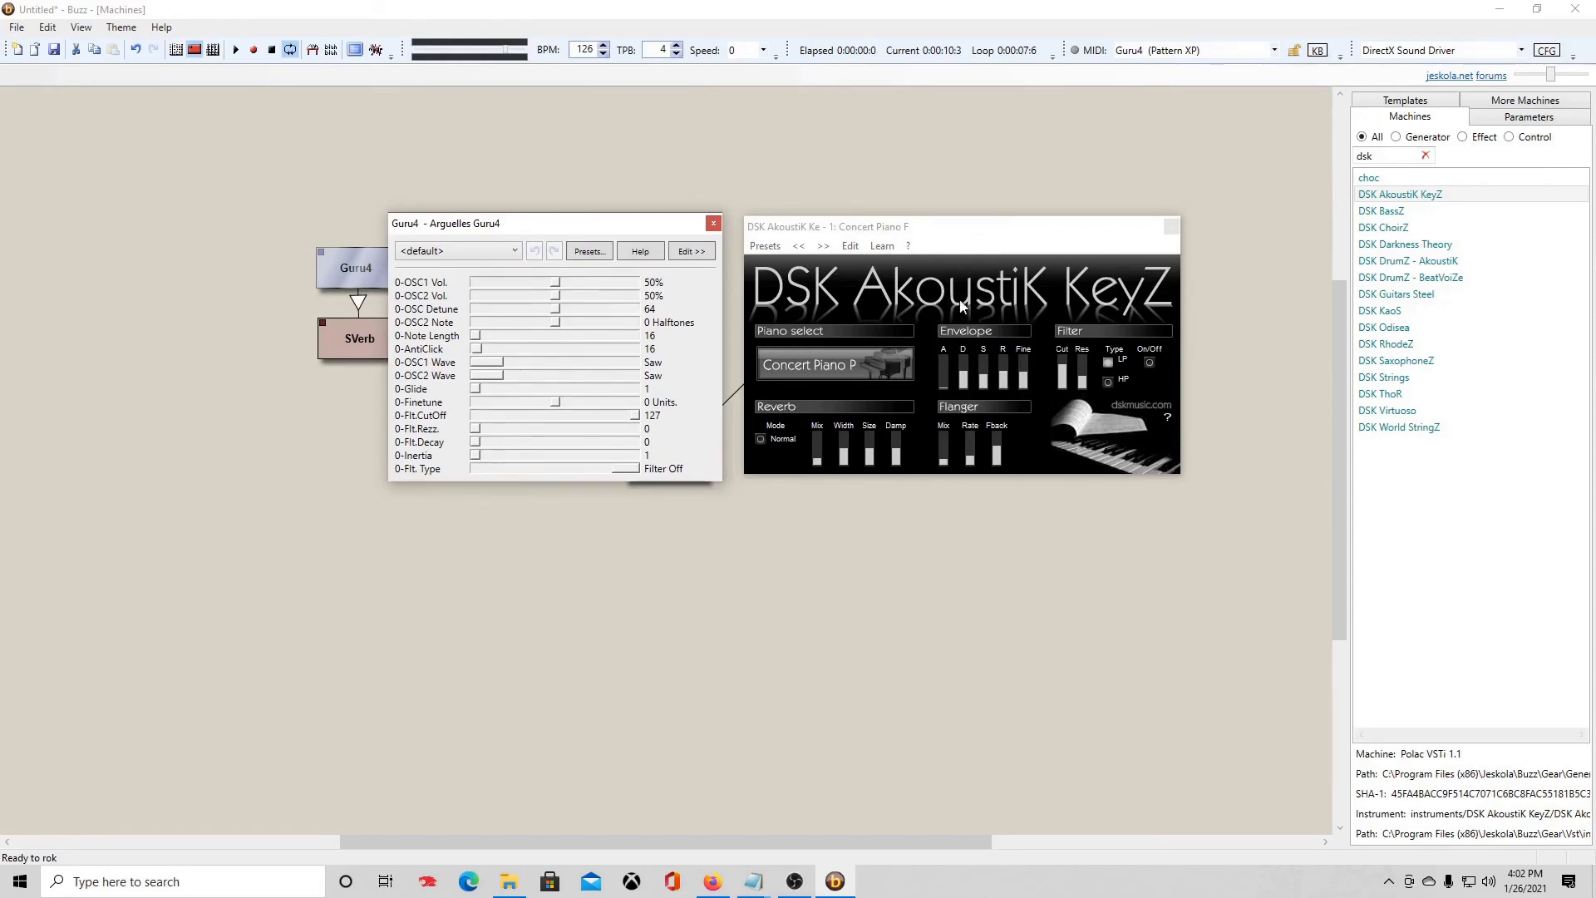
{"action": "left_click", "coordinate": [713, 224]}
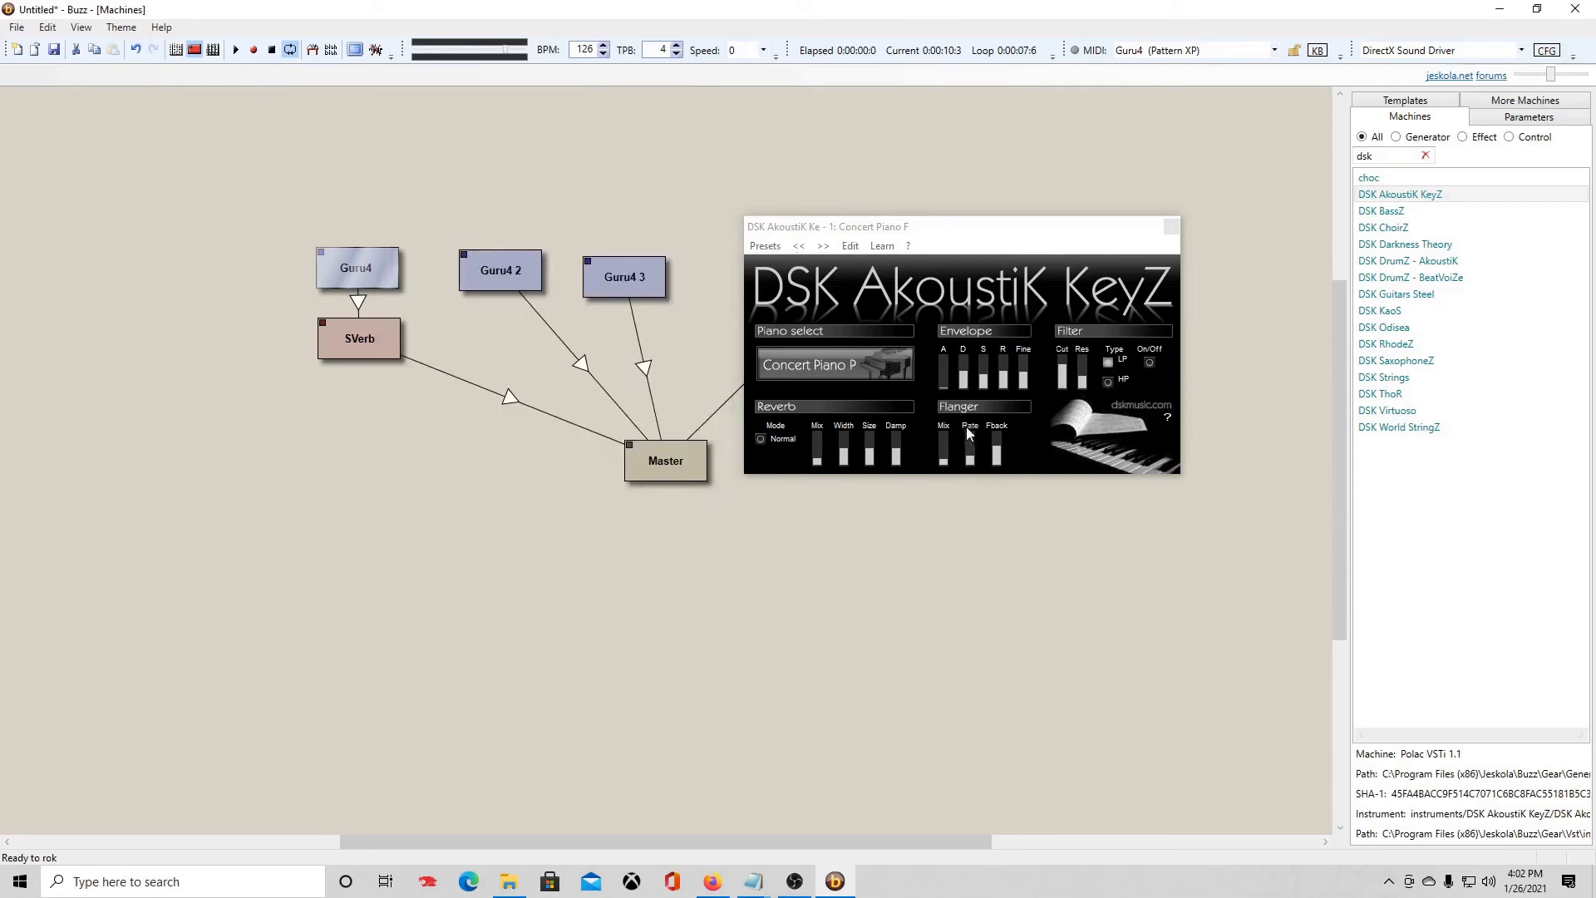
Step: Play test notes on DSK AkoustiK KeyZ and try out its piano selection and reverb mix
{"action": "left_click_drag", "start_coordinate": [934, 238], "coordinate": [1027, 332]}
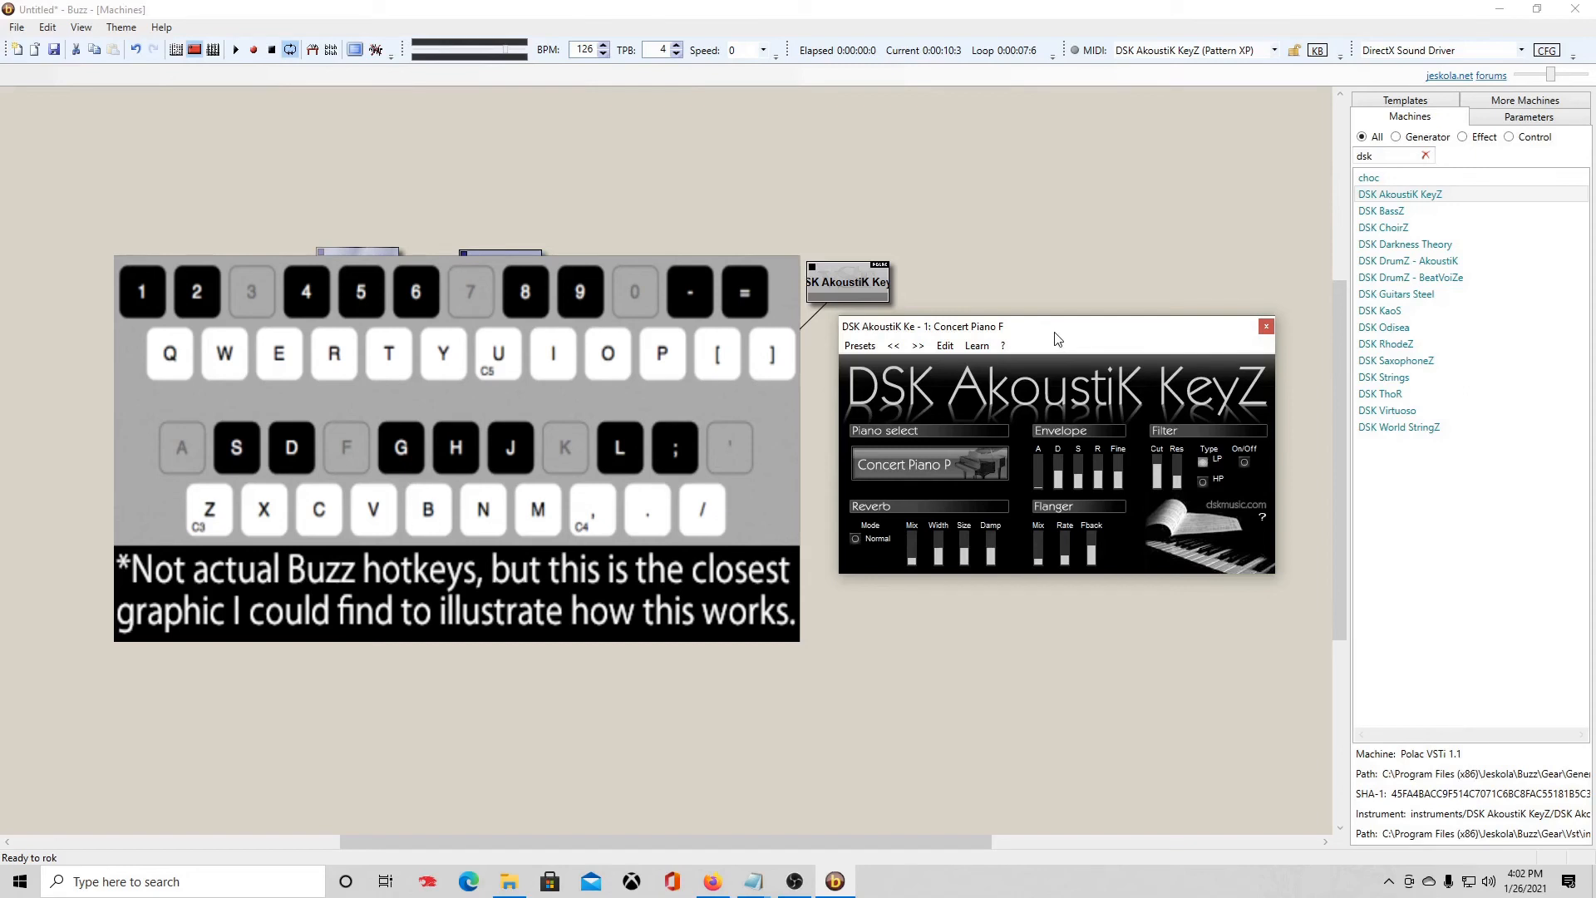
{"action": "key", "text": "z"}
{"action": "key", "text": "x"}
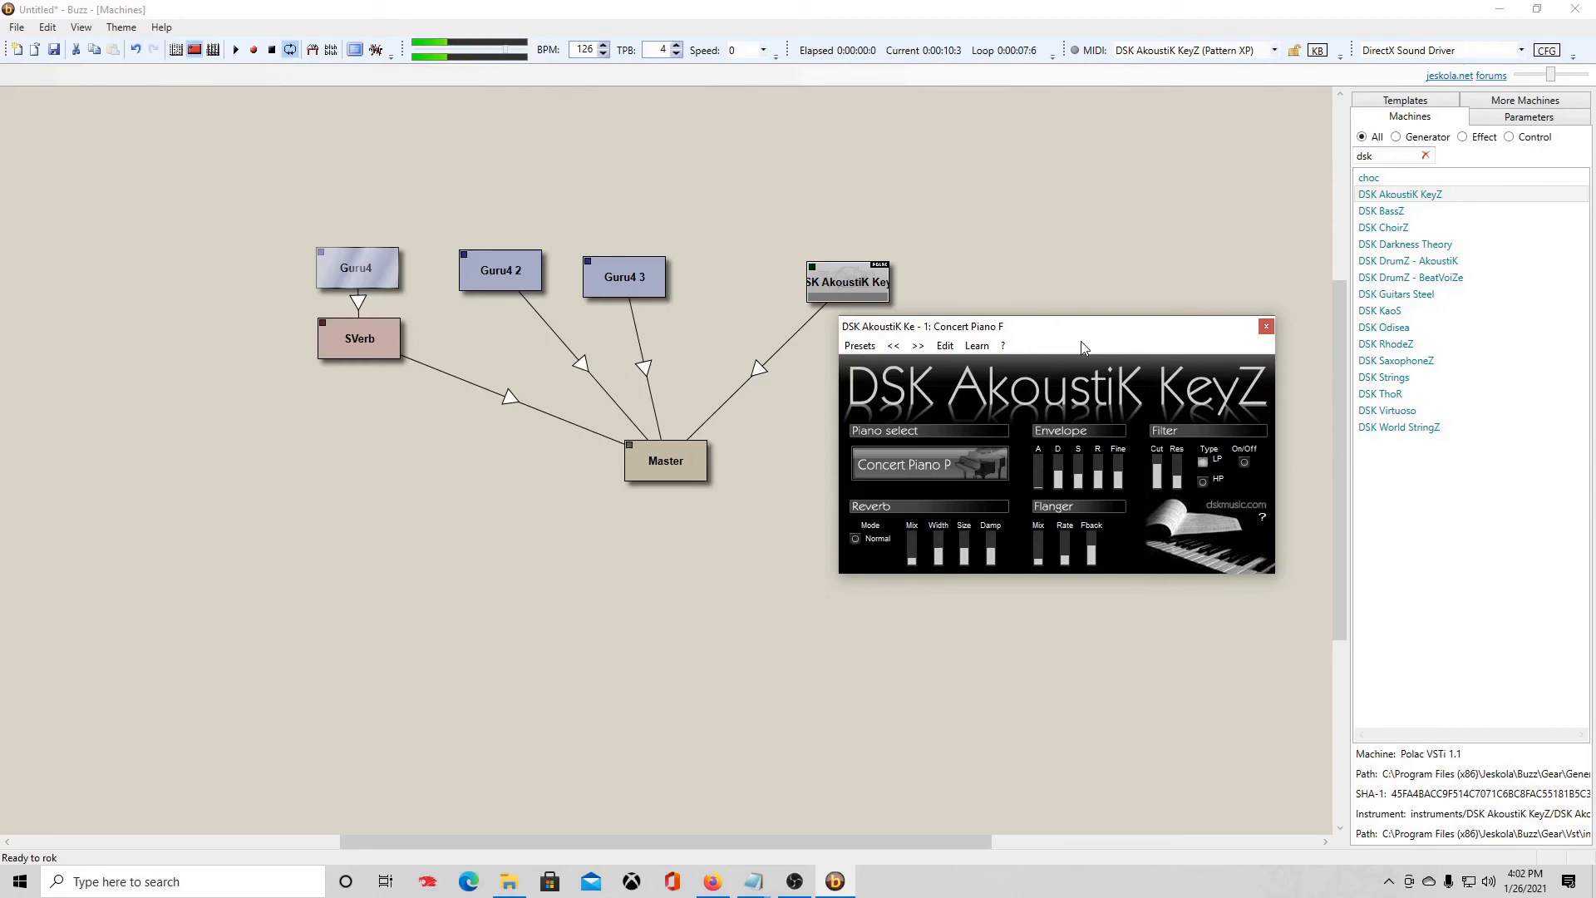
{"action": "left_click", "coordinate": [945, 466]}
{"action": "left_click", "coordinate": [961, 470]}
{"action": "left_click_drag", "start_coordinate": [914, 562], "coordinate": [910, 494]}
{"action": "left_click_drag", "start_coordinate": [975, 593], "coordinate": [977, 690]}
Step: Examine the preset list of DSK AkoustiK KeyZ and close its window
{"action": "left_click", "coordinate": [865, 347]}
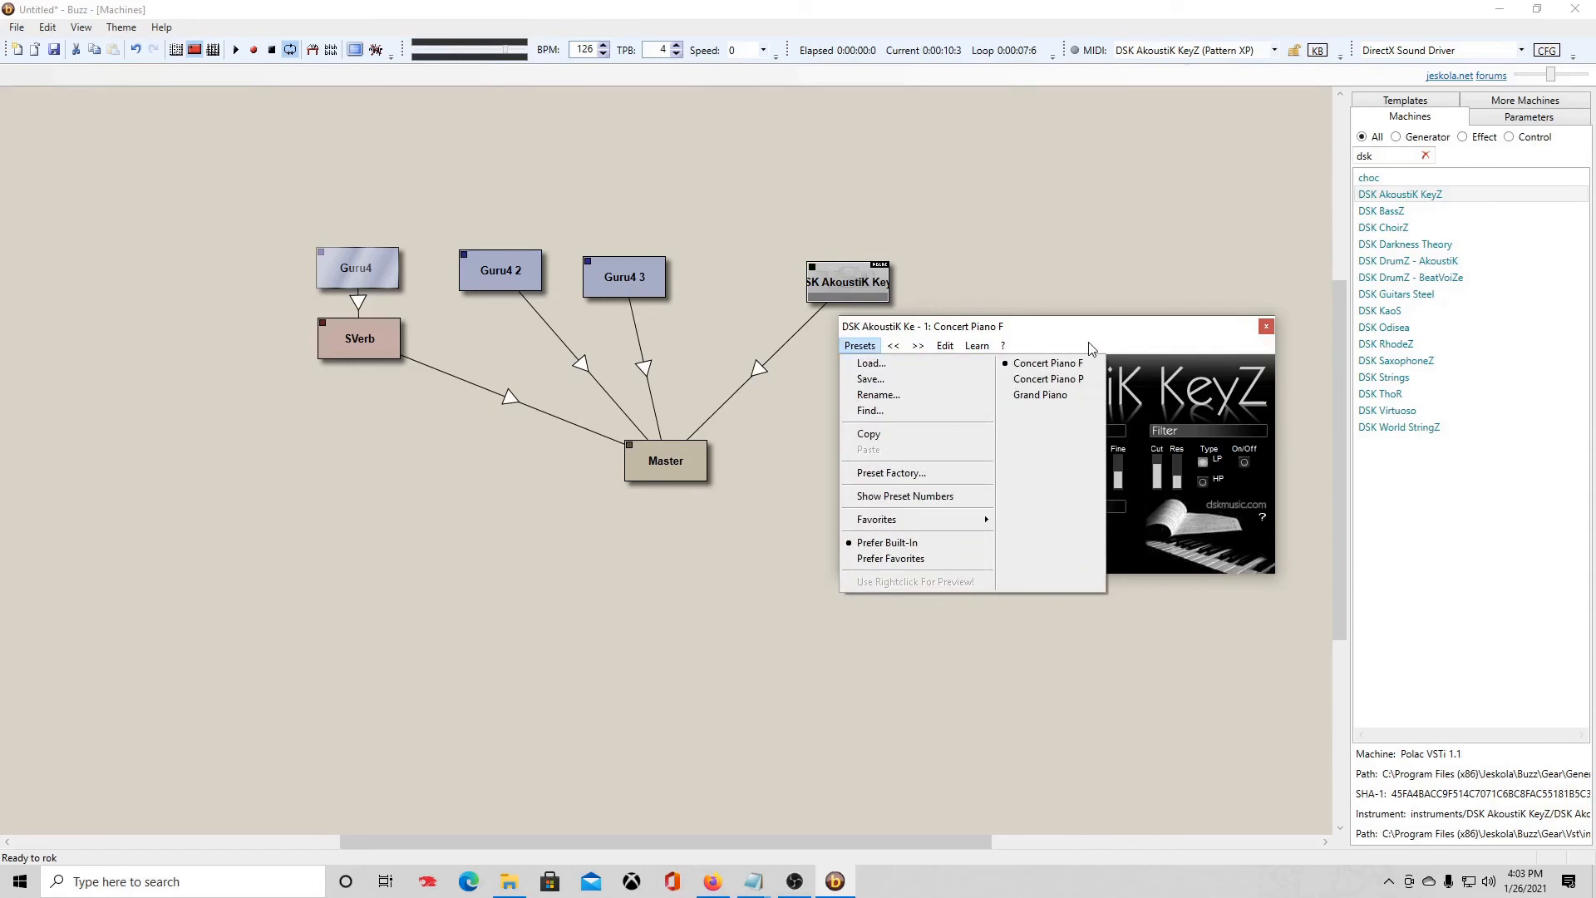
{"action": "left_click", "coordinate": [1266, 327]}
{"action": "left_click", "coordinate": [1266, 328]}
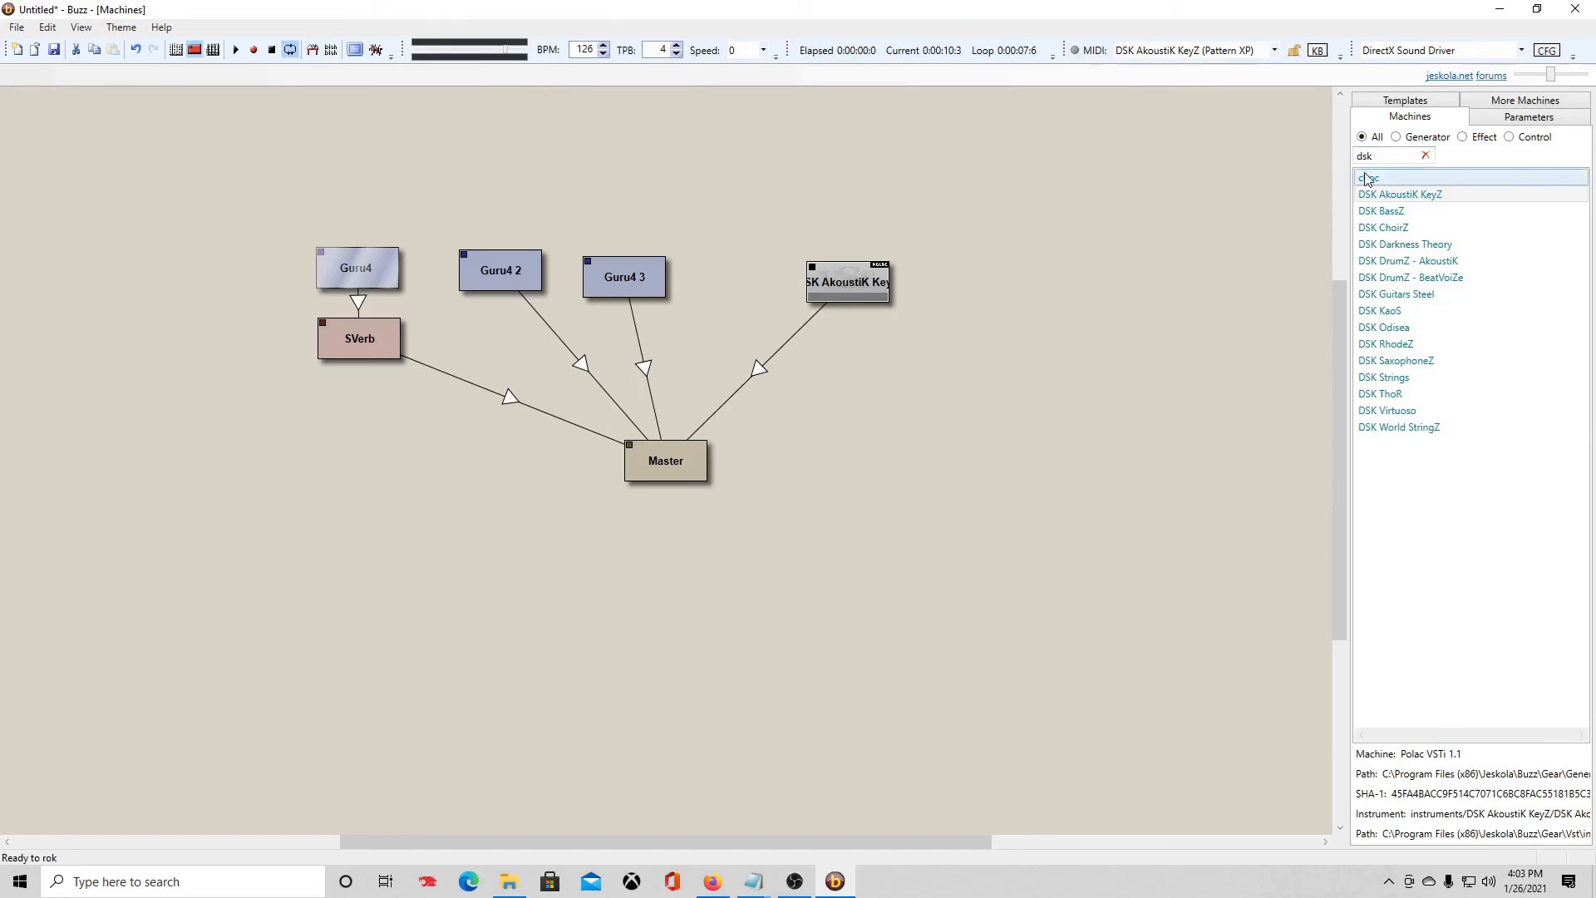
Step: Search the machines for minimogue, add MinimogueVA to the workspace and connect it to Master
{"action": "double_click", "coordinate": [1387, 155]}
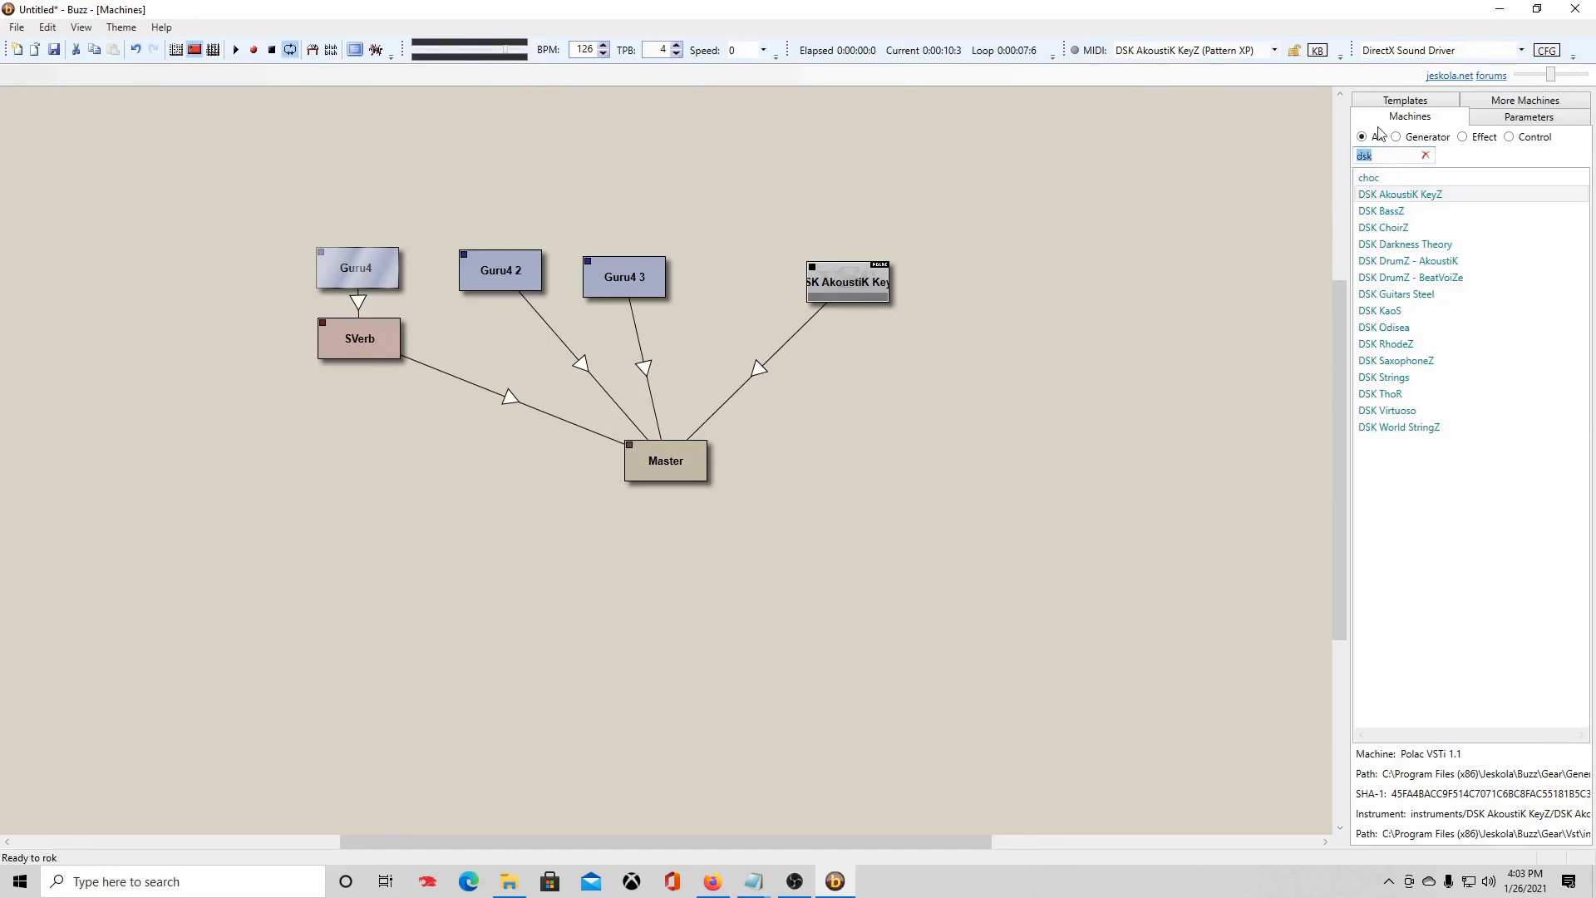
{"action": "type", "text": "minimoque"}
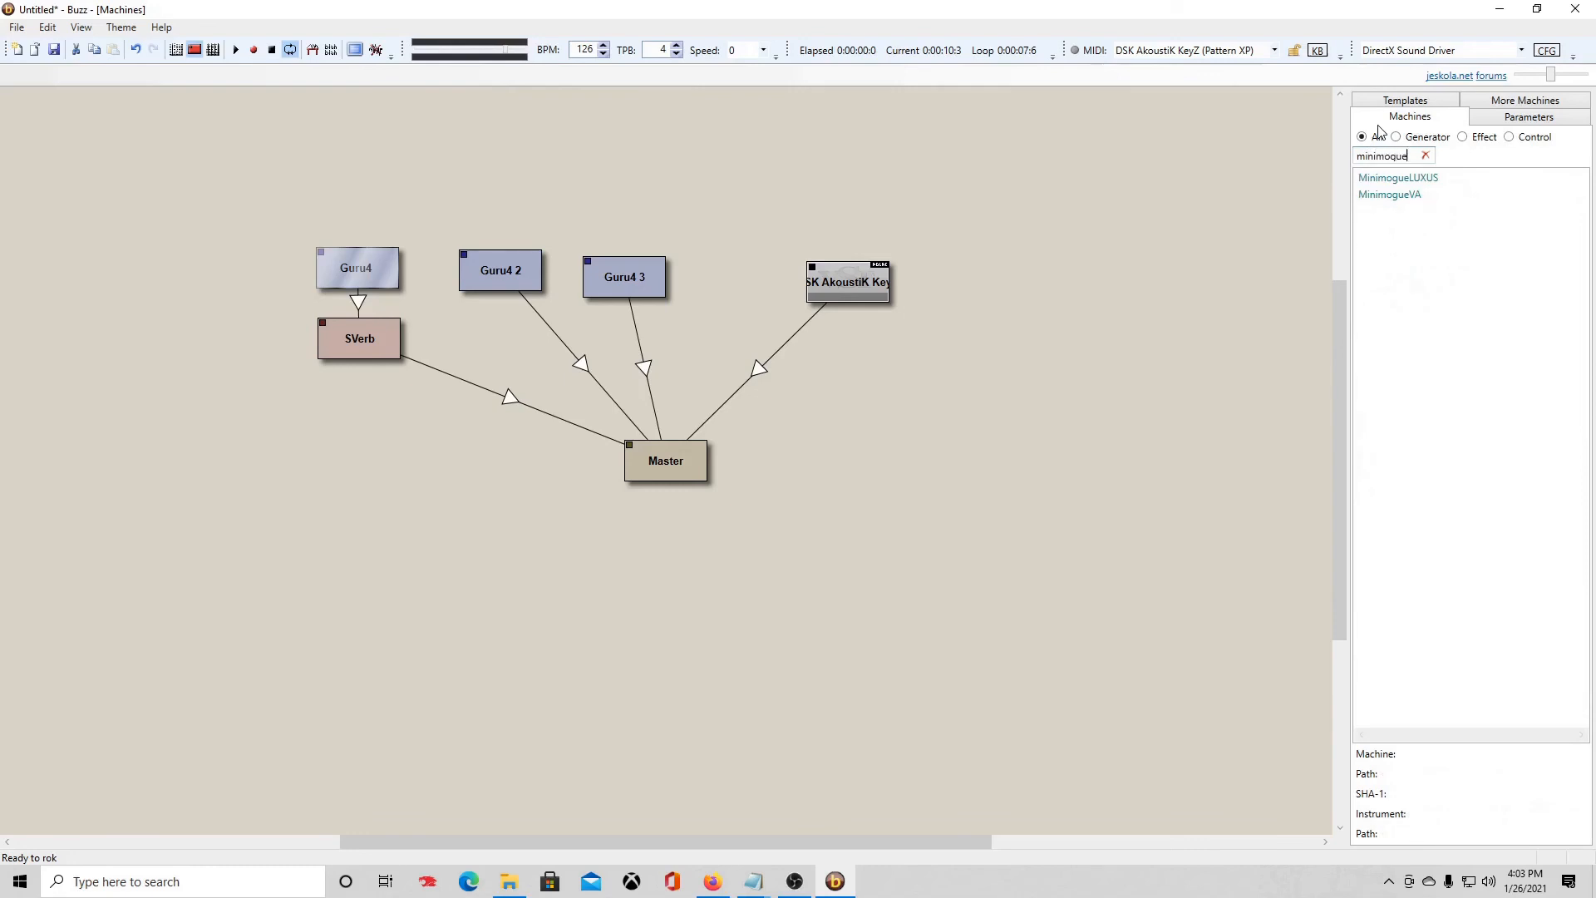
{"action": "left_click_drag", "start_coordinate": [1389, 195], "coordinate": [864, 414]}
{"action": "left_click_drag", "start_coordinate": [745, 460], "coordinate": [665, 441]}
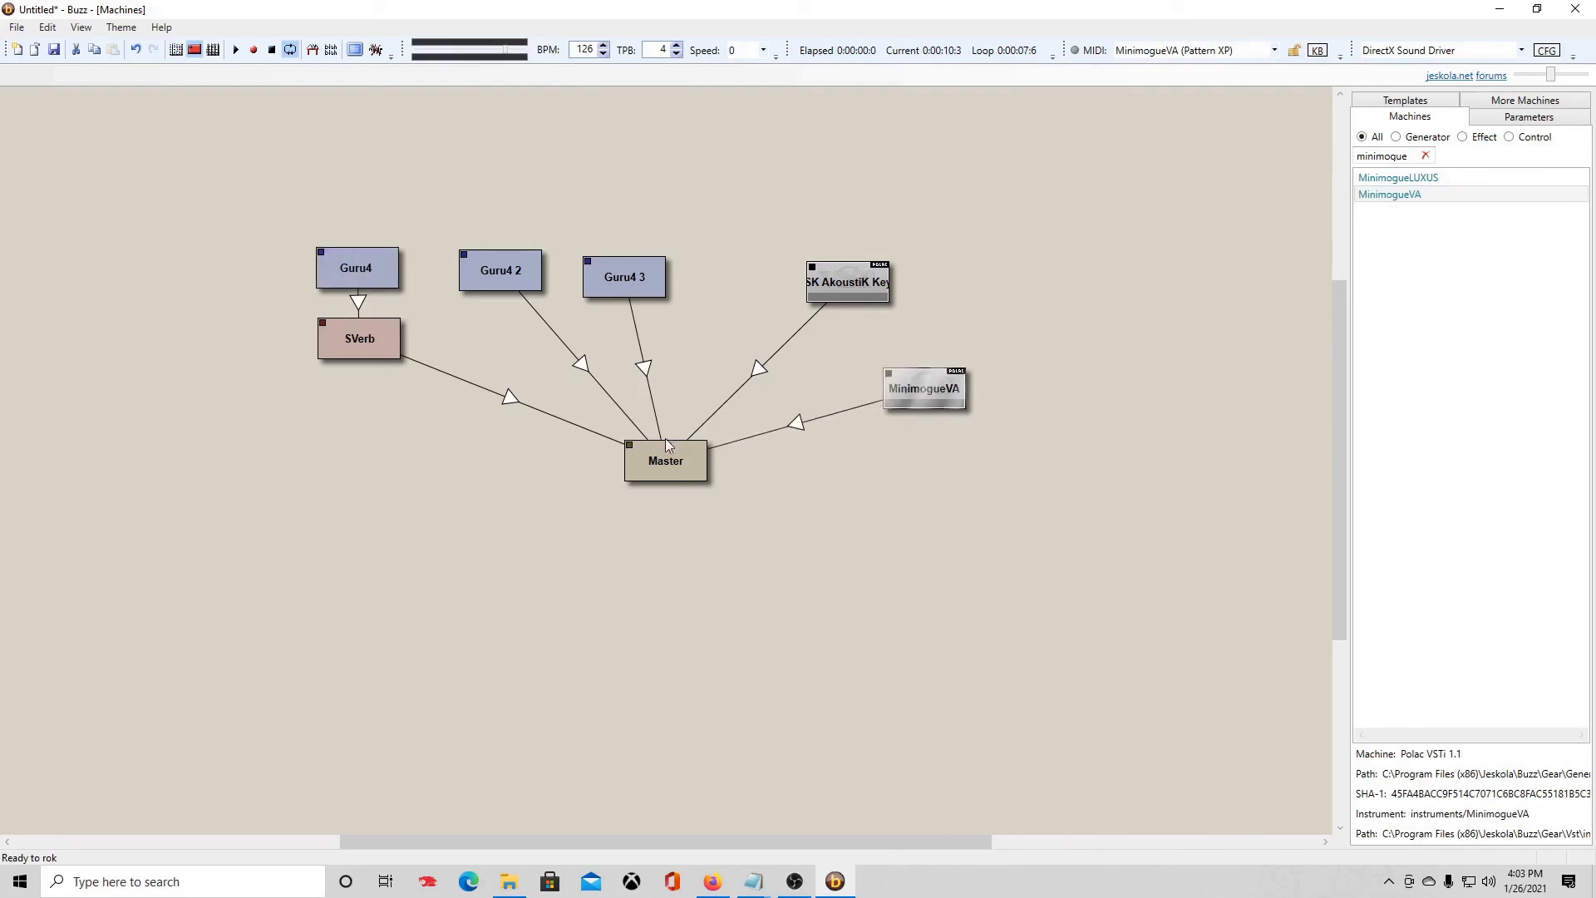
Step: Open MinimogueVA's interface and load the built-in lead preset "FK here in my car"
{"action": "double_click", "coordinate": [918, 389]}
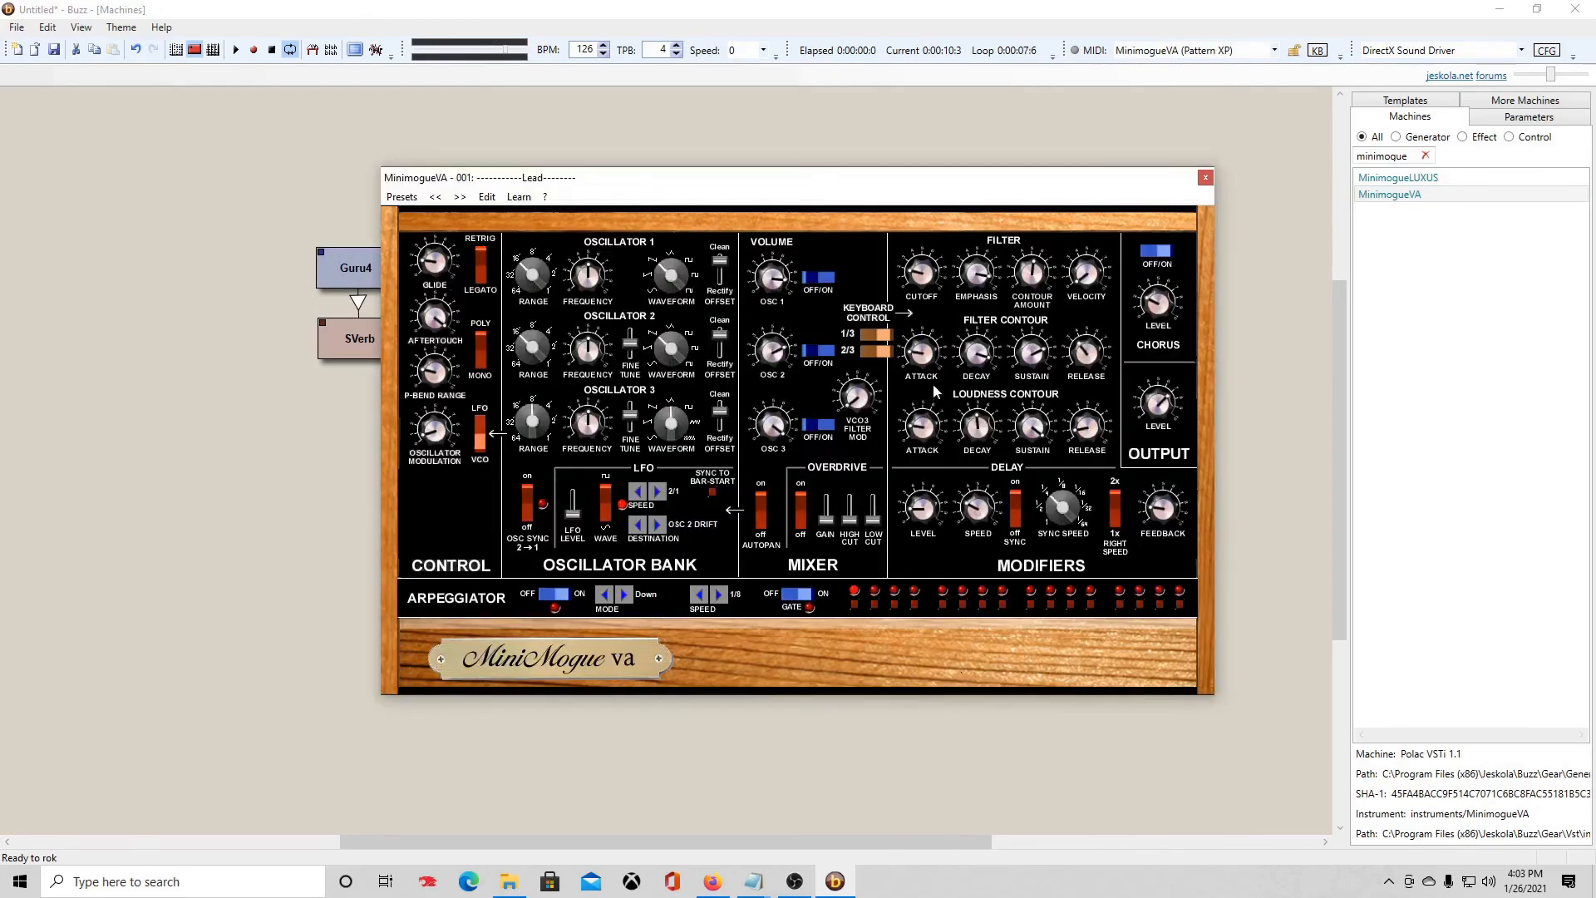
{"action": "left_click_drag", "start_coordinate": [838, 187], "coordinate": [998, 158]}
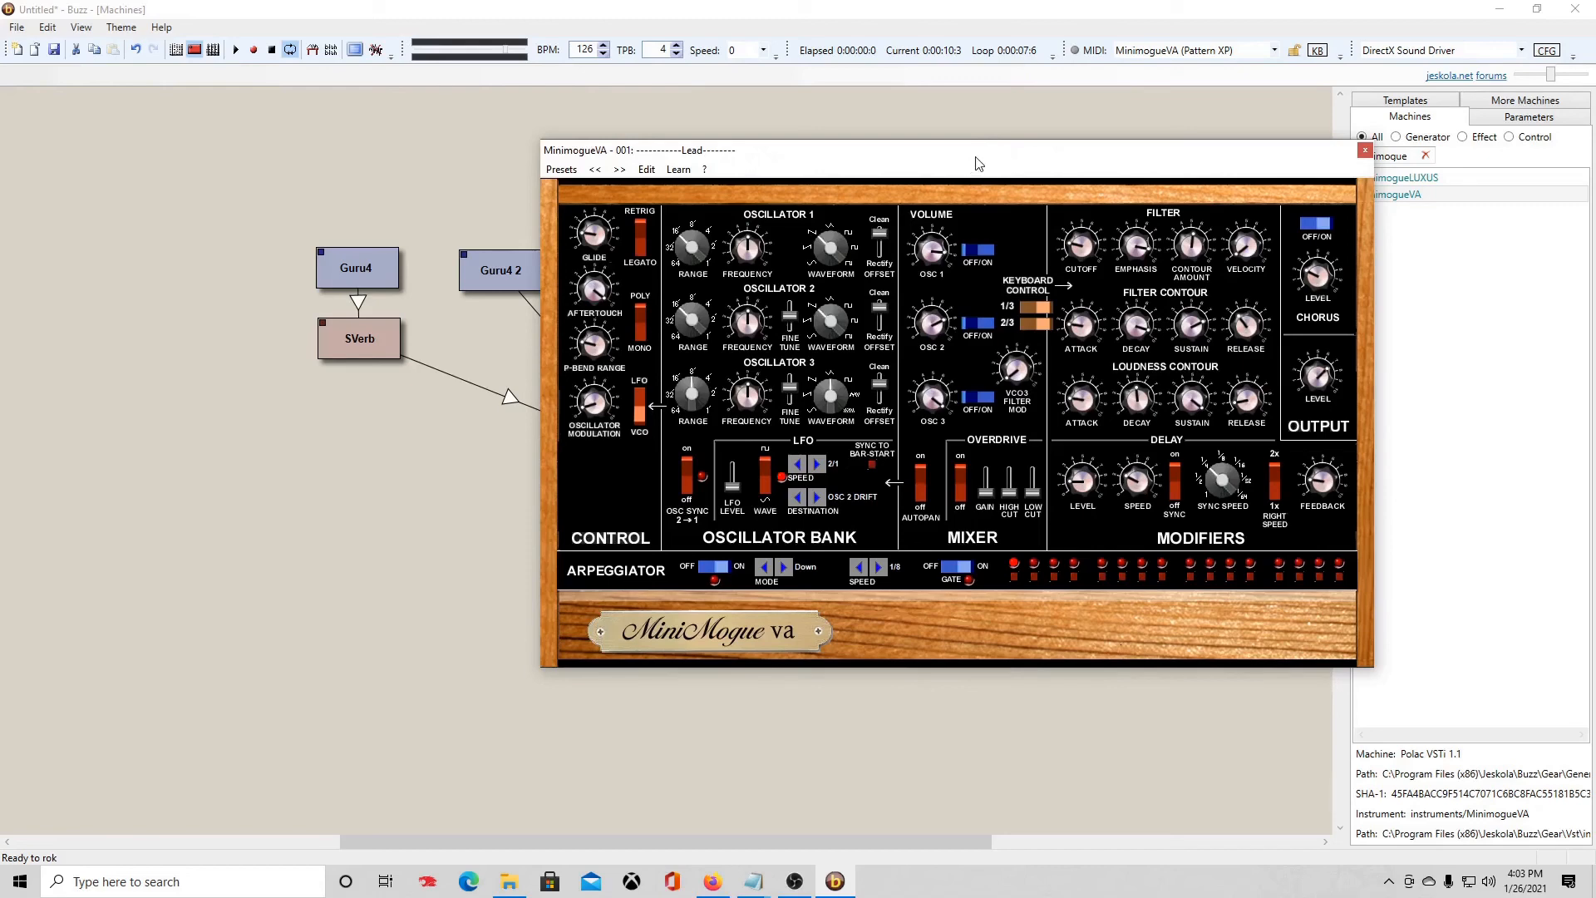
{"action": "left_click", "coordinate": [562, 169]}
{"action": "left_click", "coordinate": [562, 169]}
{"action": "left_click", "coordinate": [562, 170]}
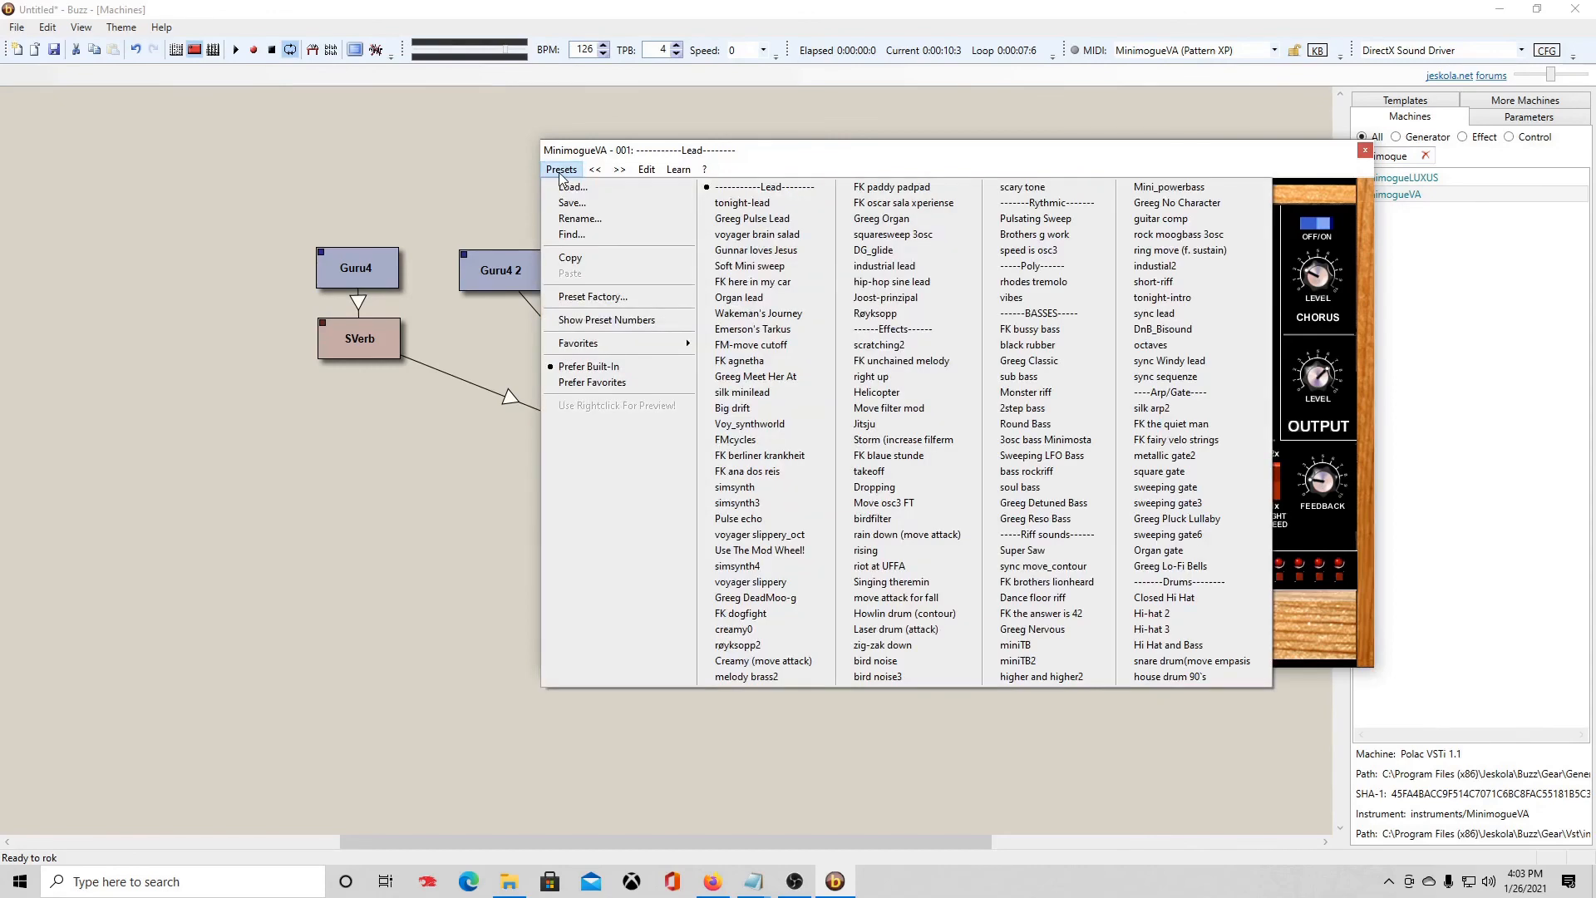
{"action": "left_click", "coordinate": [562, 170]}
{"action": "left_click", "coordinate": [548, 172]}
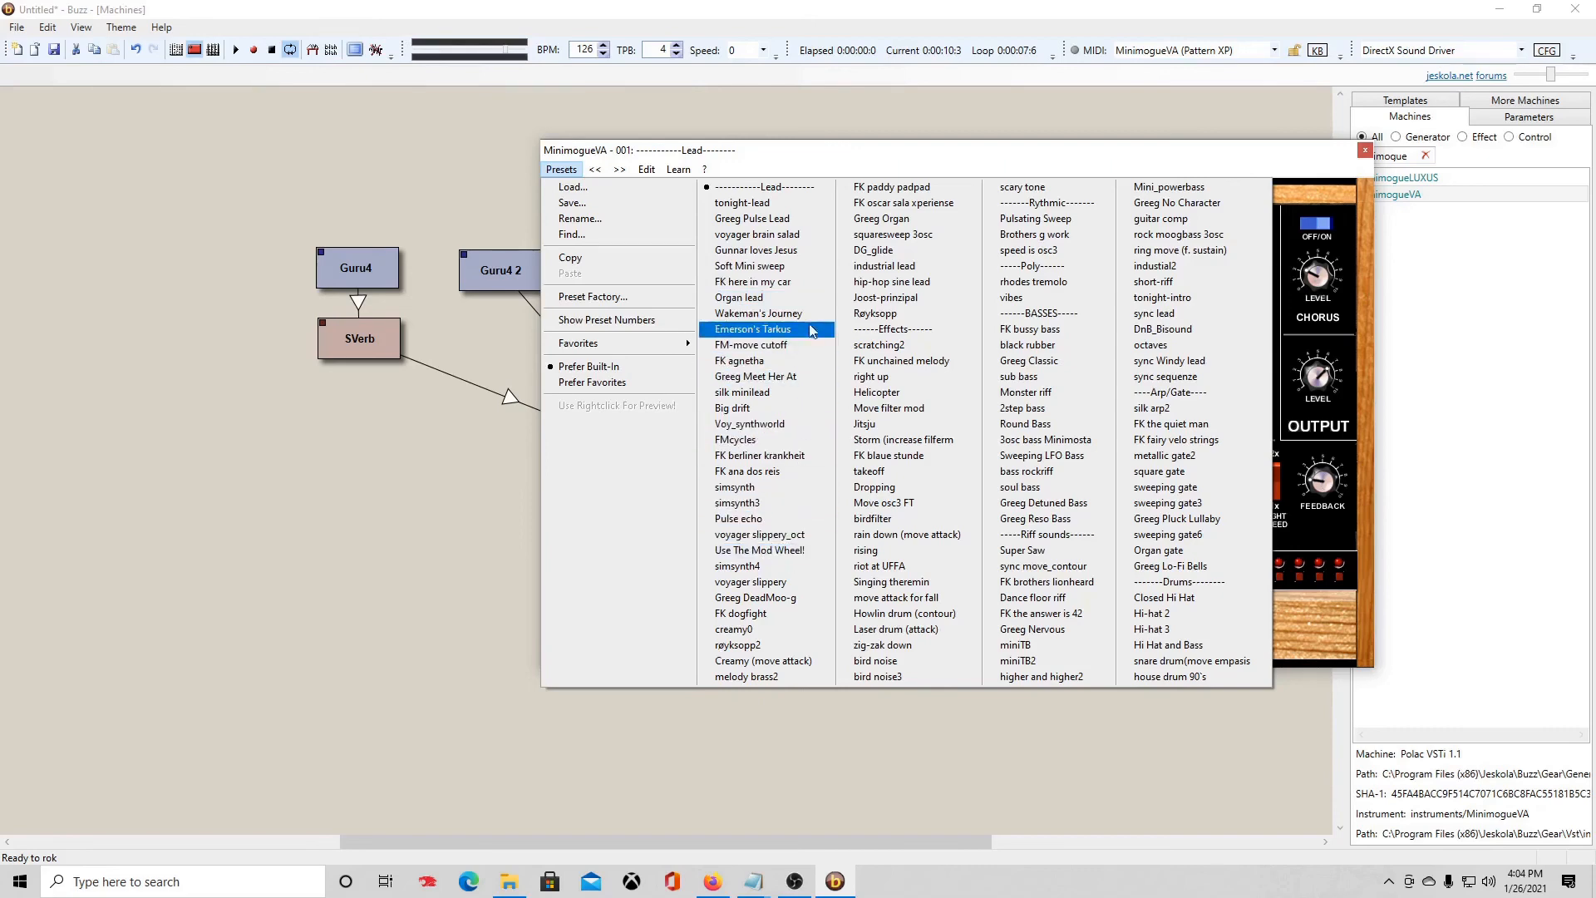
{"action": "left_click", "coordinate": [792, 284]}
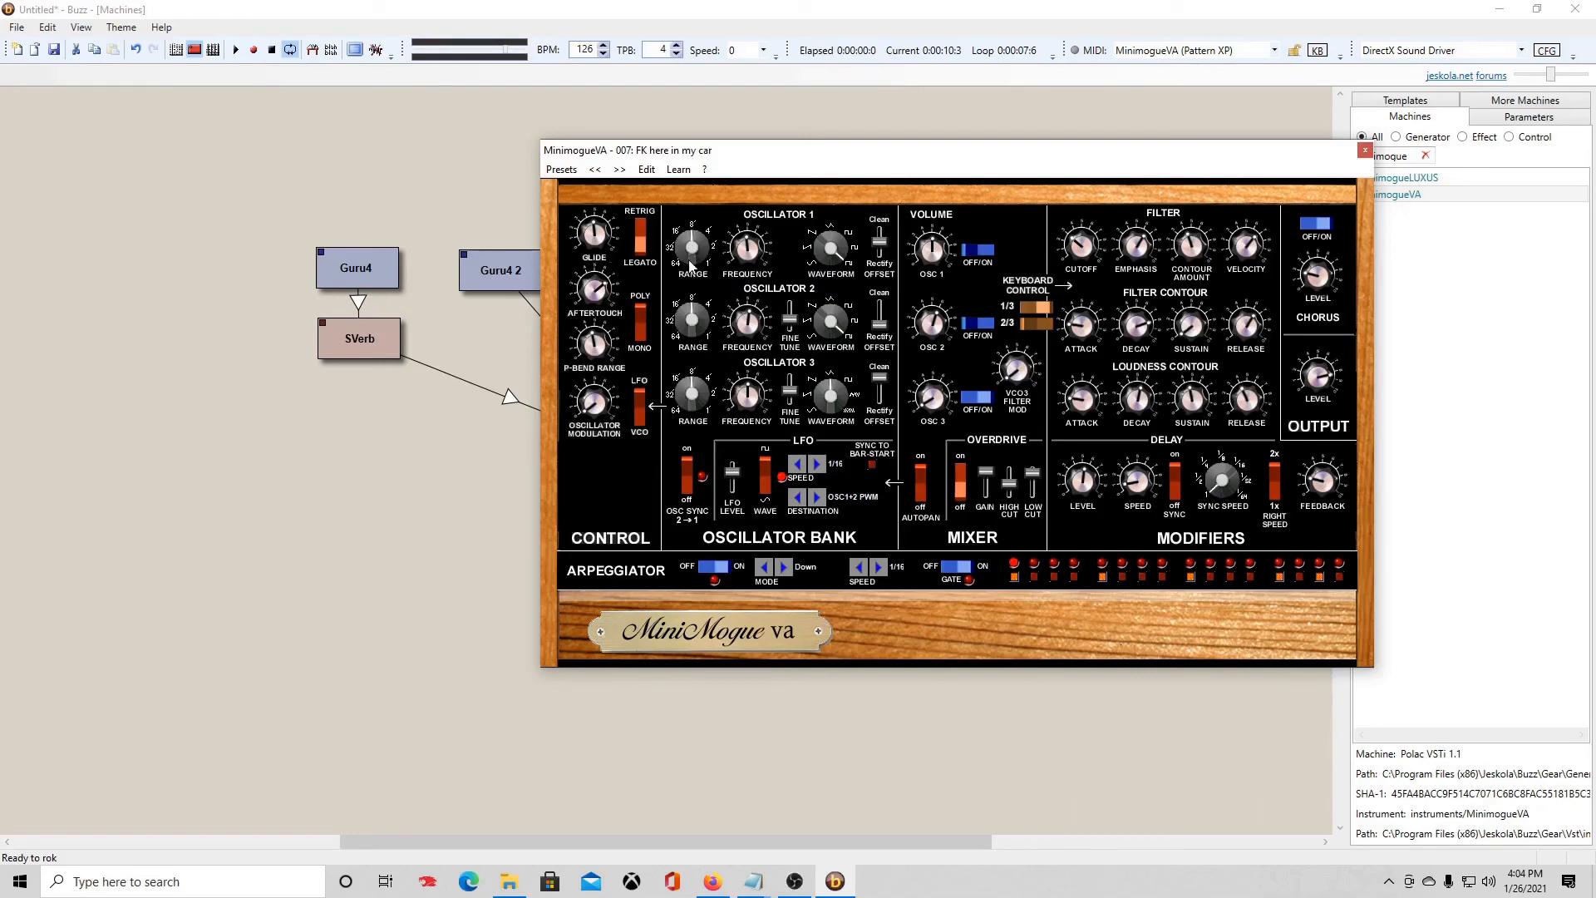
Step: Adjust MinimogueVA's oscillator 1 range and oscillator 2 waveform, and load the "Greeg Detuned Bass" preset
{"action": "left_click_drag", "start_coordinate": [695, 261], "coordinate": [691, 218]}
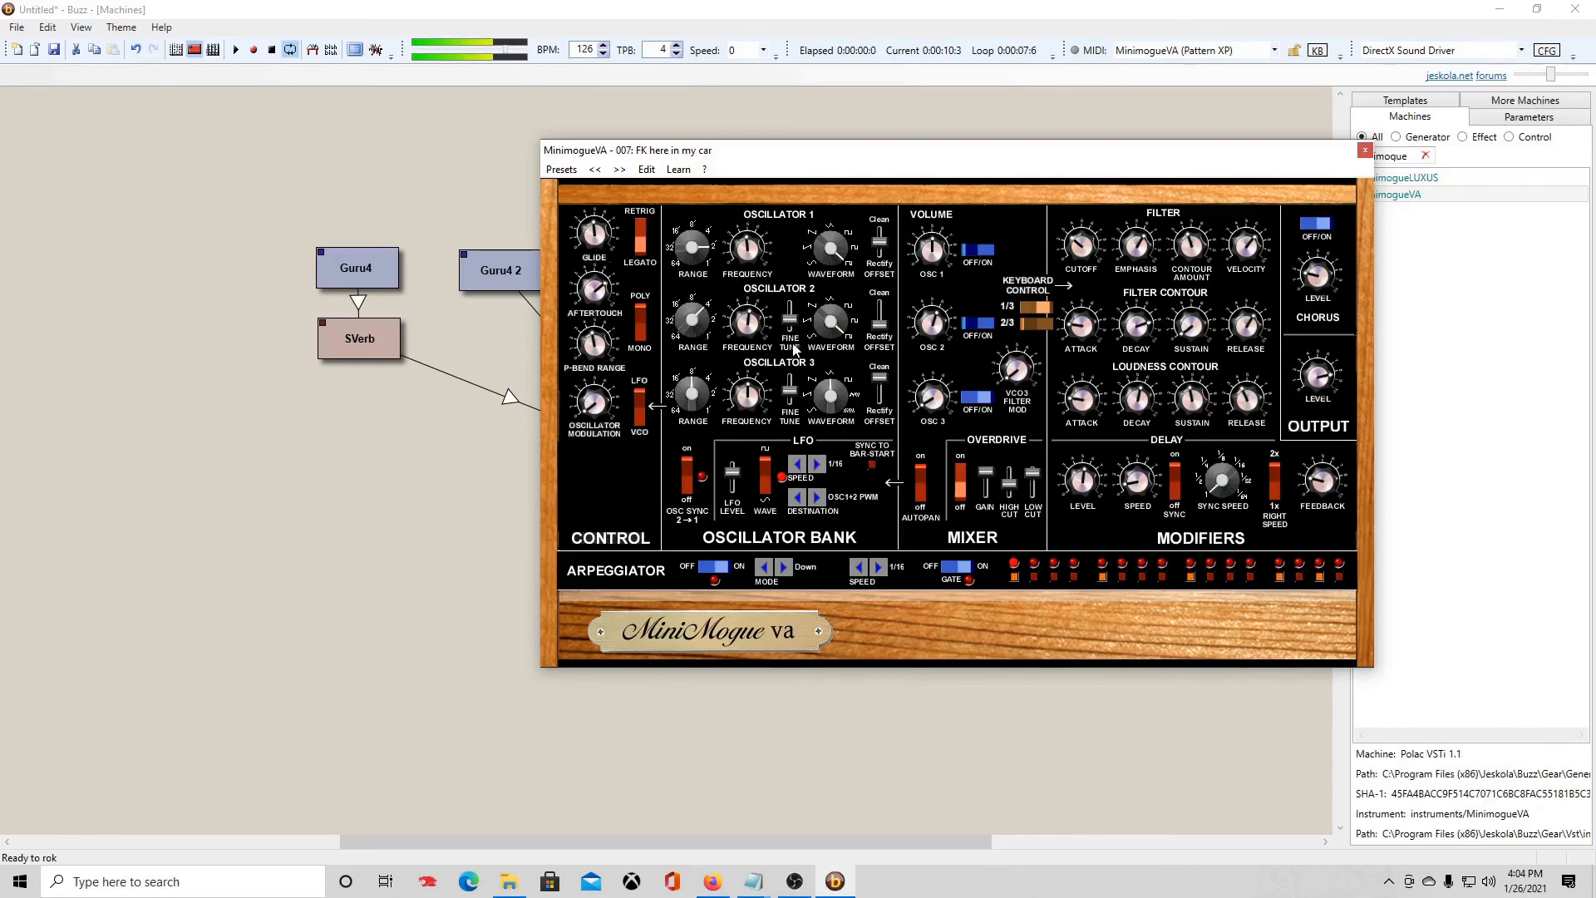
{"action": "left_click_drag", "start_coordinate": [829, 323], "coordinate": [816, 347]}
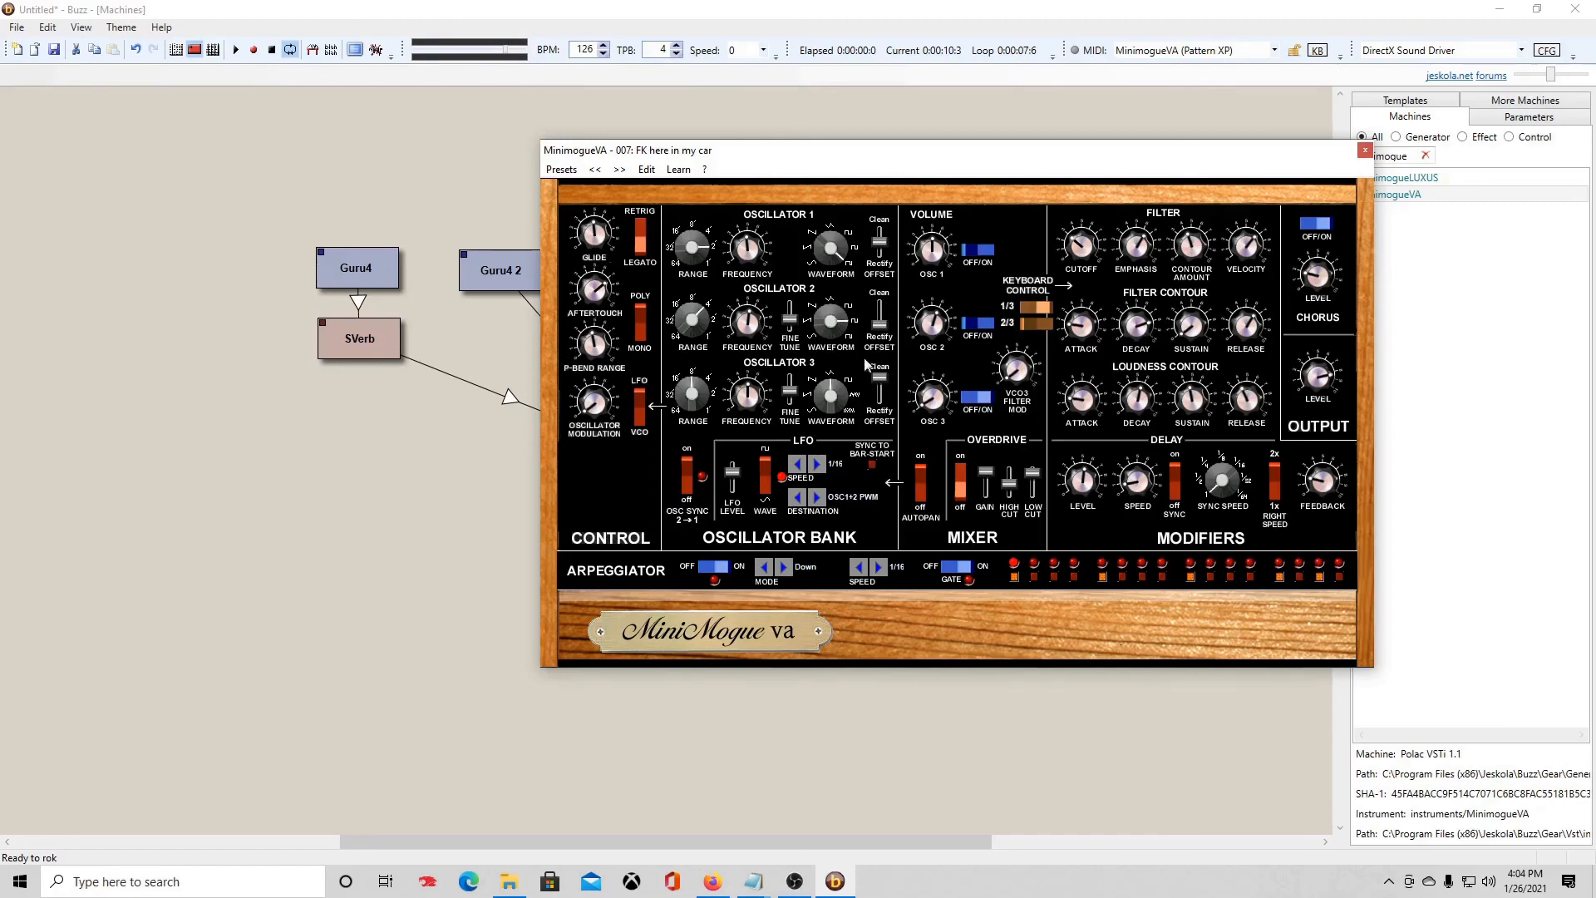
{"action": "left_click", "coordinate": [561, 169]}
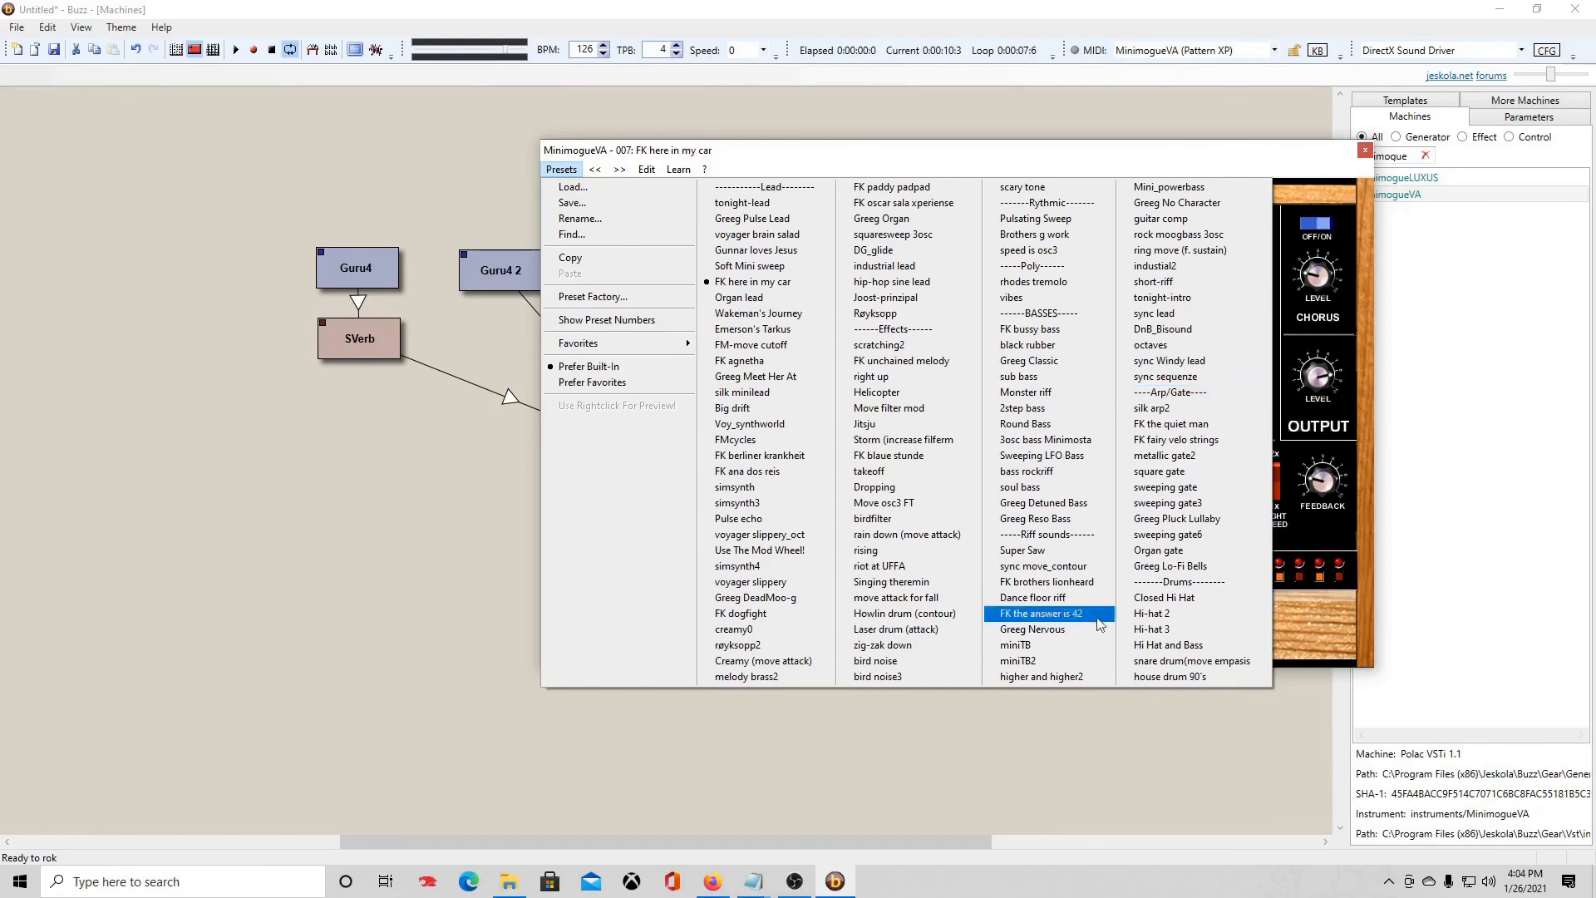
{"action": "left_click", "coordinate": [1035, 503]}
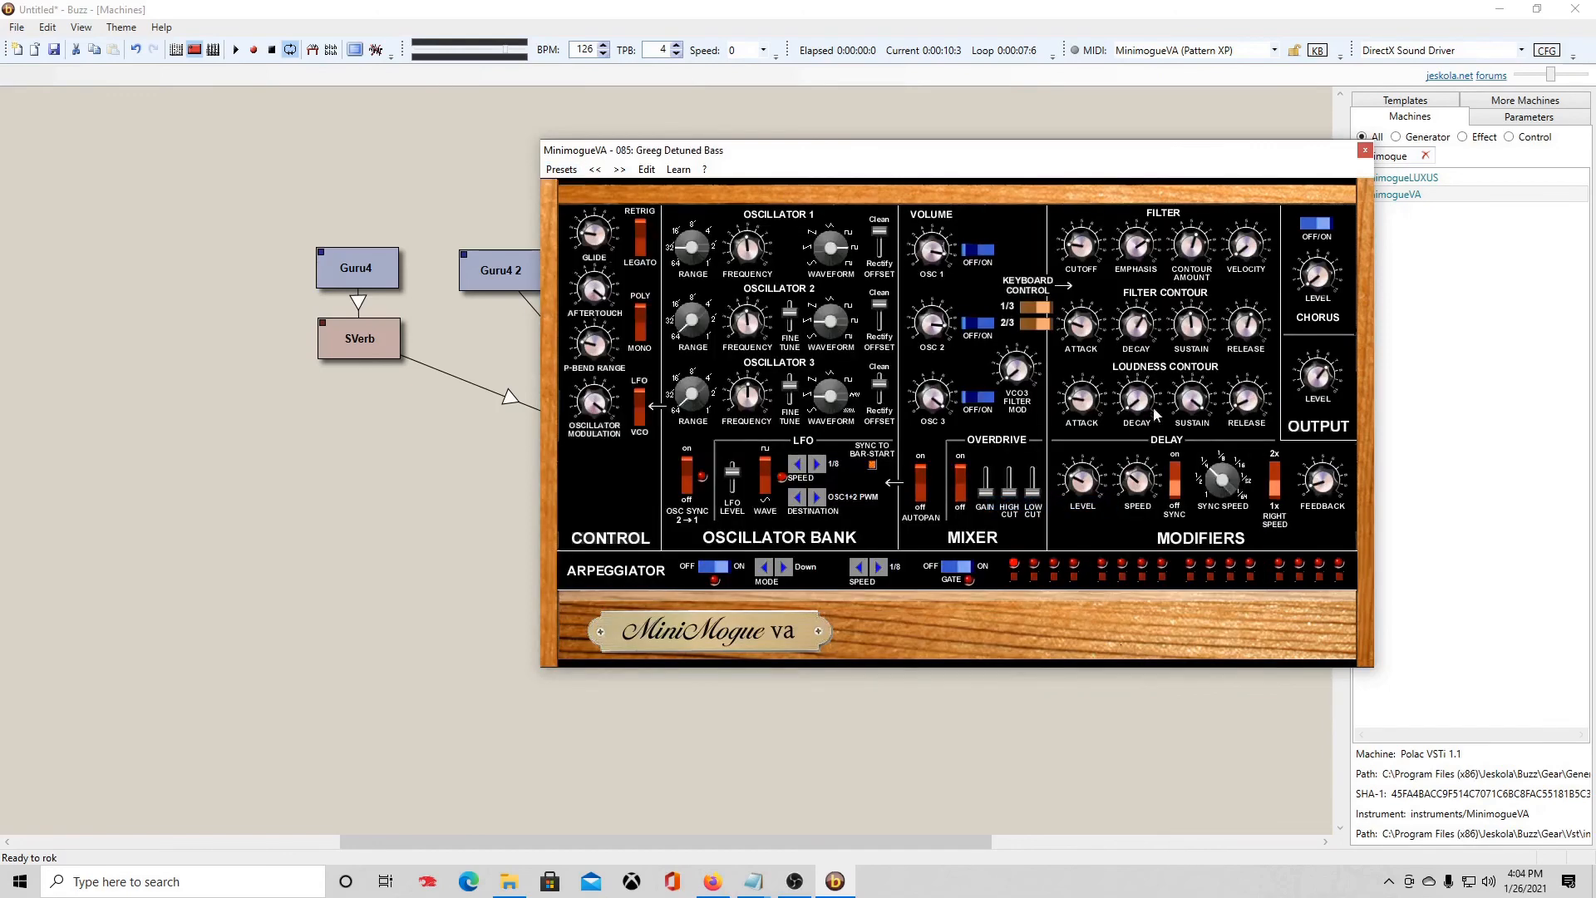